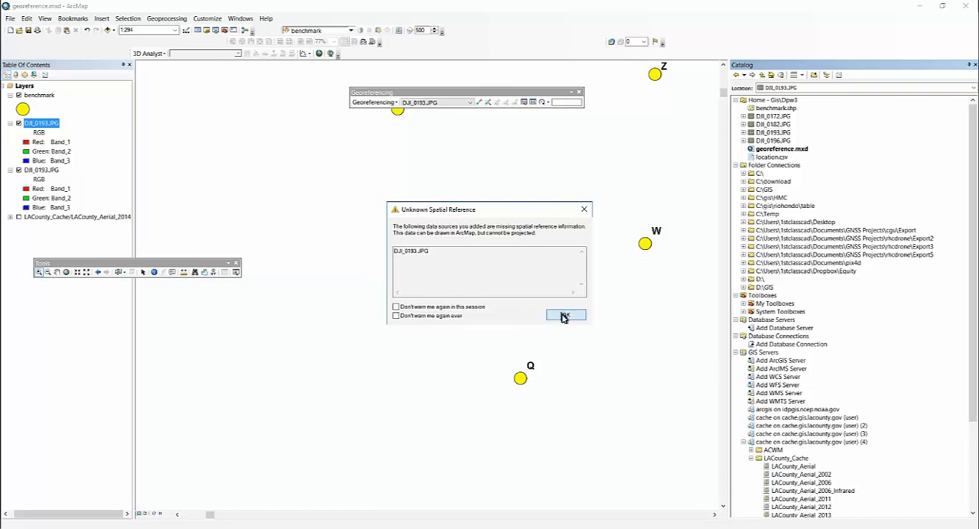
- Acknowledge the unknown spatial reference warning for DJI_0193.JPG and check which layers are available for georeferencing
{"action": "left_click", "coordinate": [562, 315]}
{"action": "right_click", "coordinate": [44, 171]}
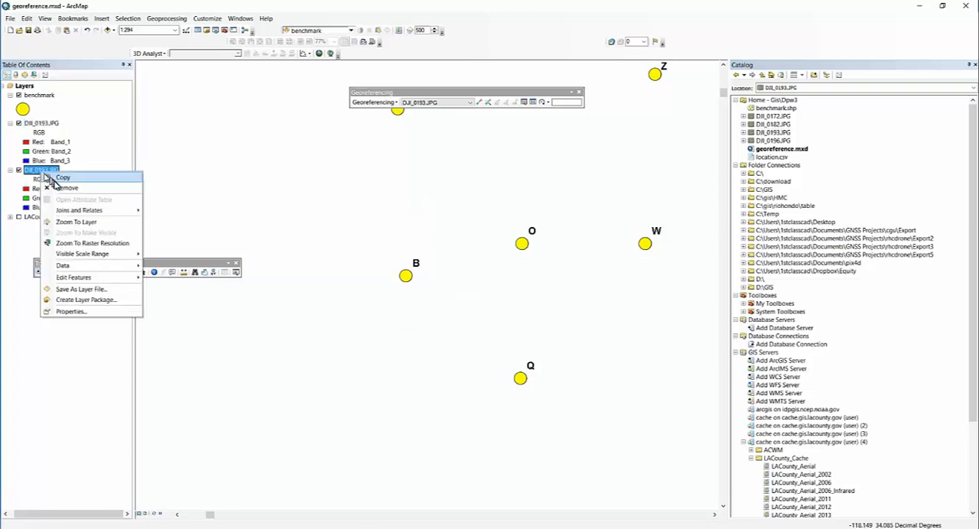
{"action": "left_click", "coordinate": [12, 273]}
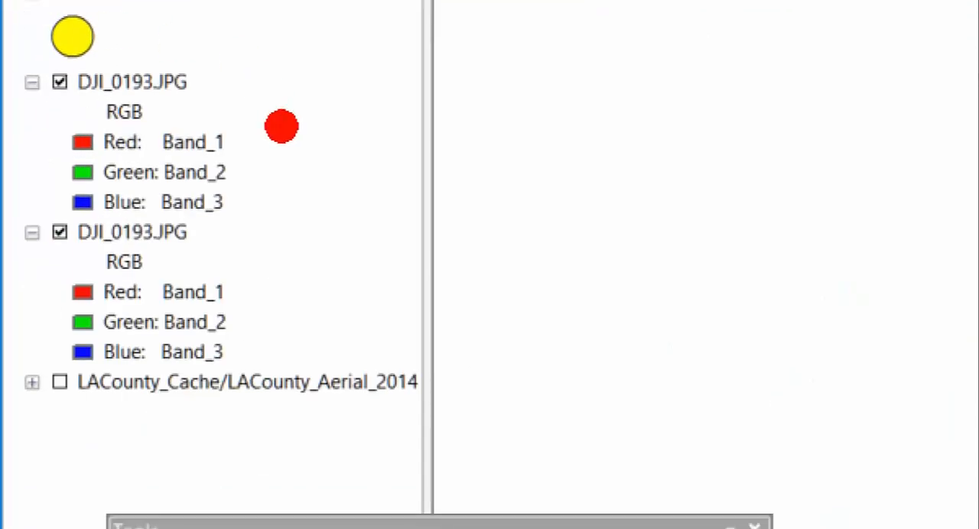
{"action": "left_click_drag", "start_coordinate": [280, 135], "coordinate": [688, 134]}
{"action": "key", "text": "Escape"}
{"action": "left_click_drag", "start_coordinate": [386, 92], "coordinate": [327, 91]}
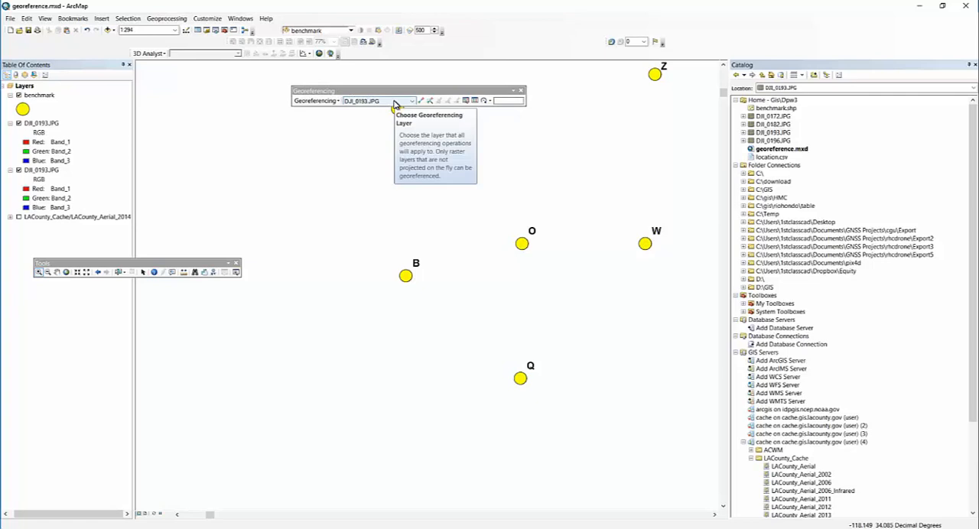
{"action": "left_click", "coordinate": [395, 102]}
{"action": "key", "text": "ctrl+1"}
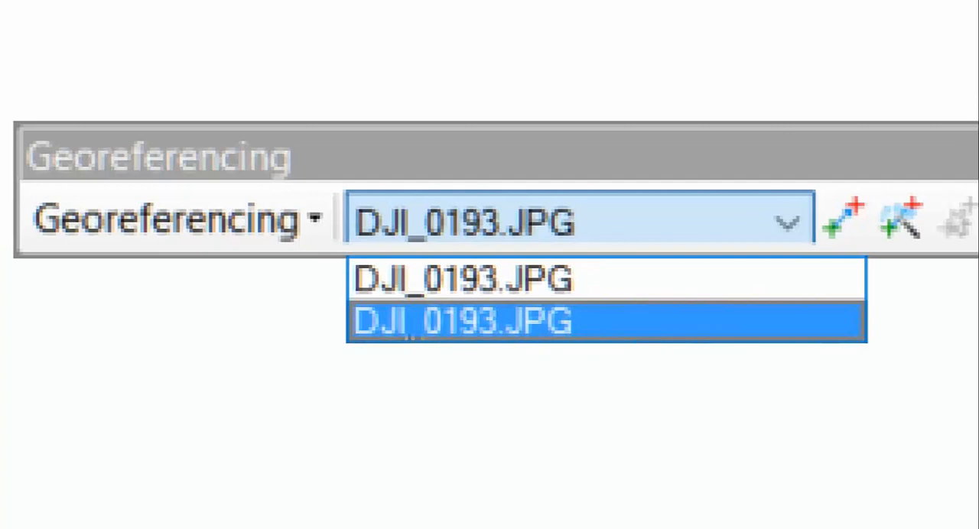
{"action": "key", "text": "Escape"}
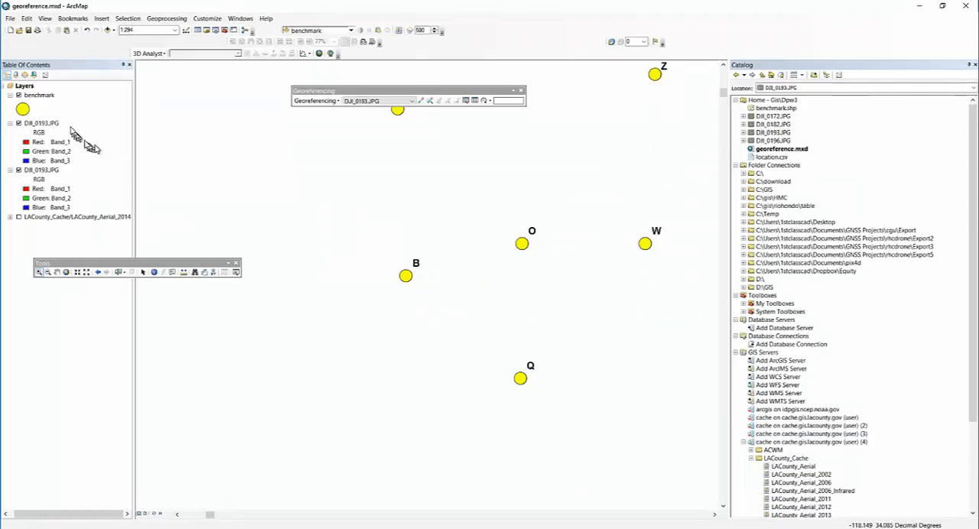
- Remove the second, duplicate DJI_0193.JPG layer from the map
{"action": "left_click", "coordinate": [46, 172]}
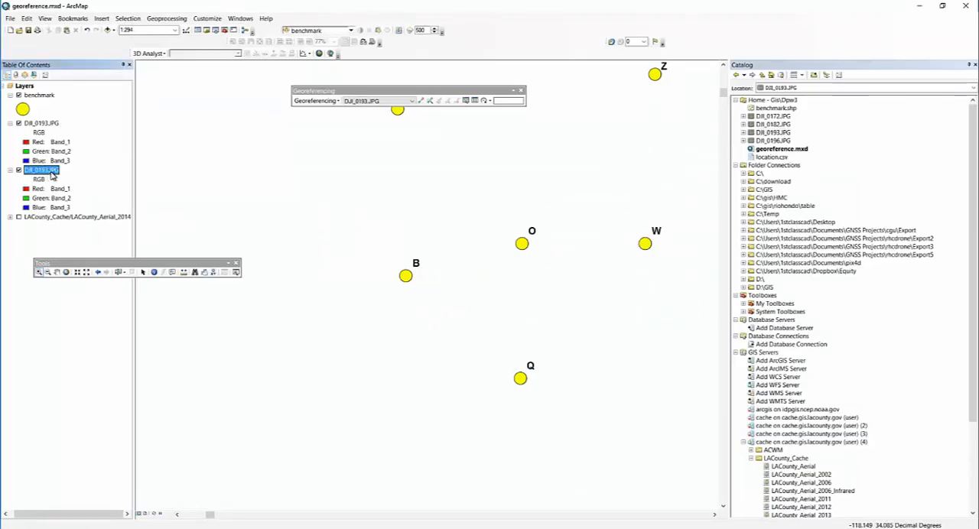
{"action": "right_click", "coordinate": [52, 174]}
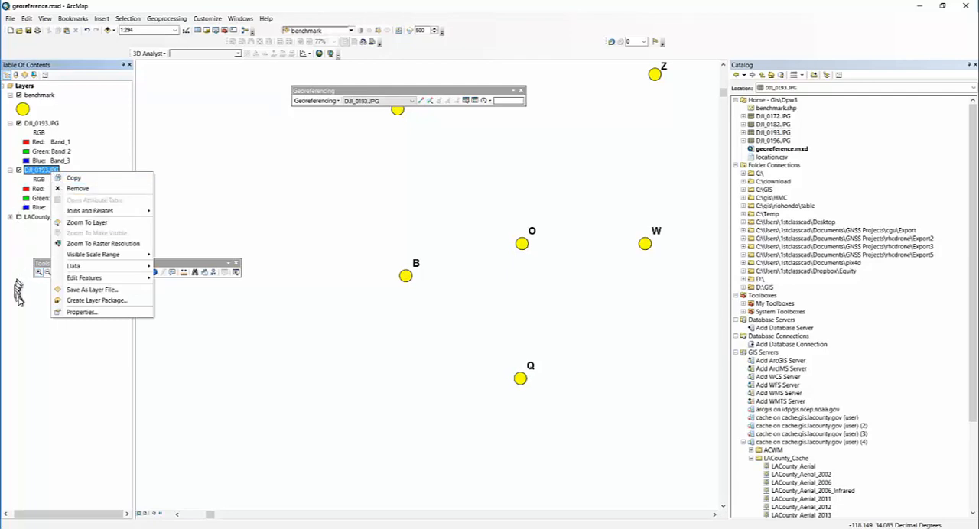
{"action": "left_click", "coordinate": [19, 288]}
{"action": "right_click", "coordinate": [55, 170]}
{"action": "left_click", "coordinate": [64, 185]}
- Choose DJI_0193.JPG as the georeferencing layer and fit it to the current display
{"action": "left_click", "coordinate": [383, 102]}
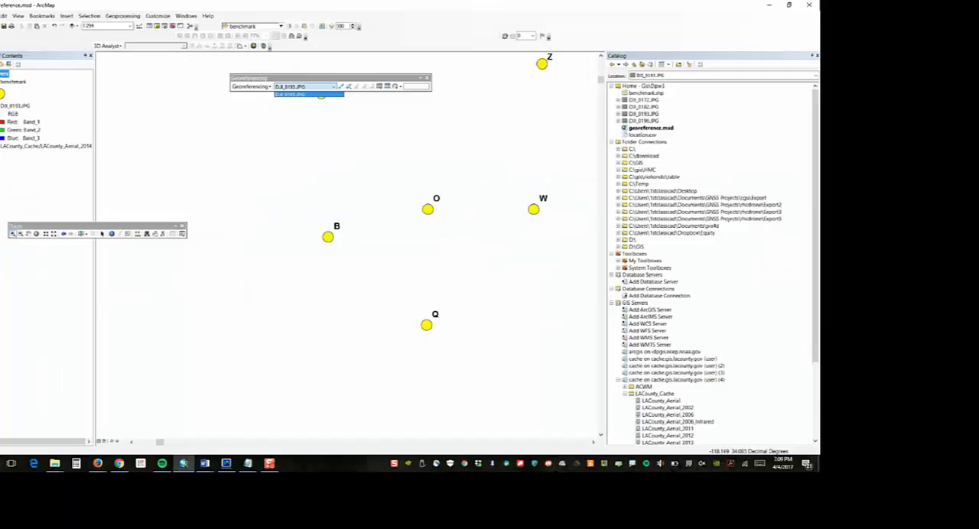
{"action": "left_click", "coordinate": [352, 286]}
{"action": "left_click_drag", "start_coordinate": [413, 91], "coordinate": [353, 74]}
{"action": "left_click", "coordinate": [259, 84]}
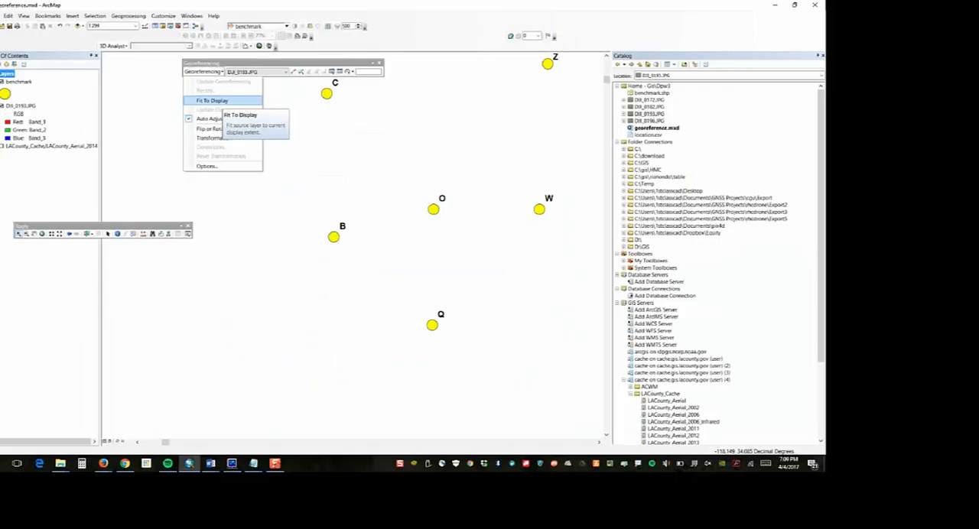
{"action": "left_click", "coordinate": [360, 332]}
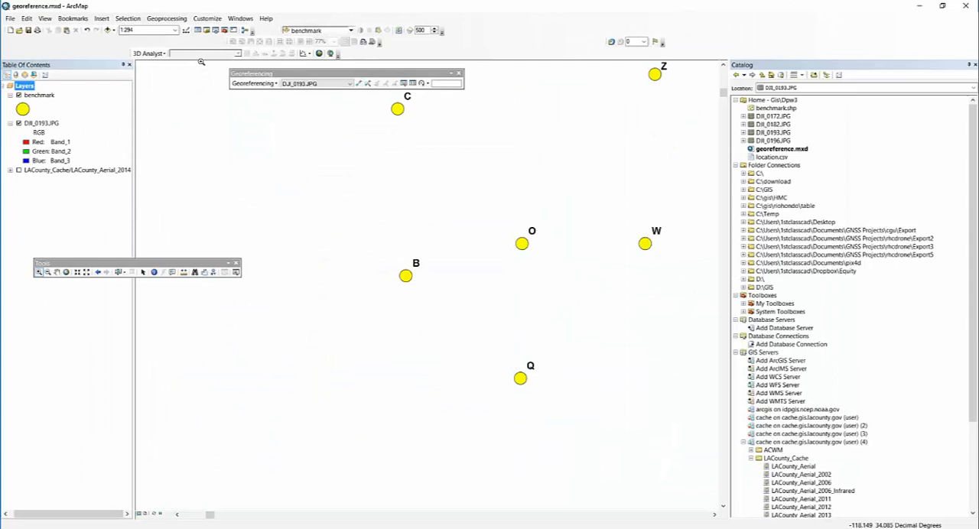
{"action": "left_click", "coordinate": [256, 83]}
{"action": "left_click", "coordinate": [280, 114]}
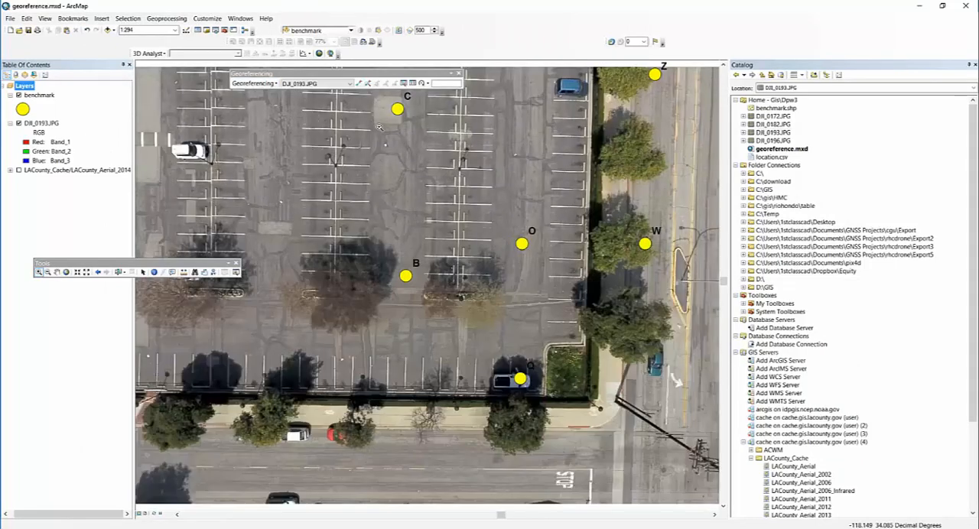
- Examine the white ground target near benchmark C and compare the image's placement with the surrounding benchmark points
{"action": "left_click_drag", "start_coordinate": [358, 118], "coordinate": [420, 165]}
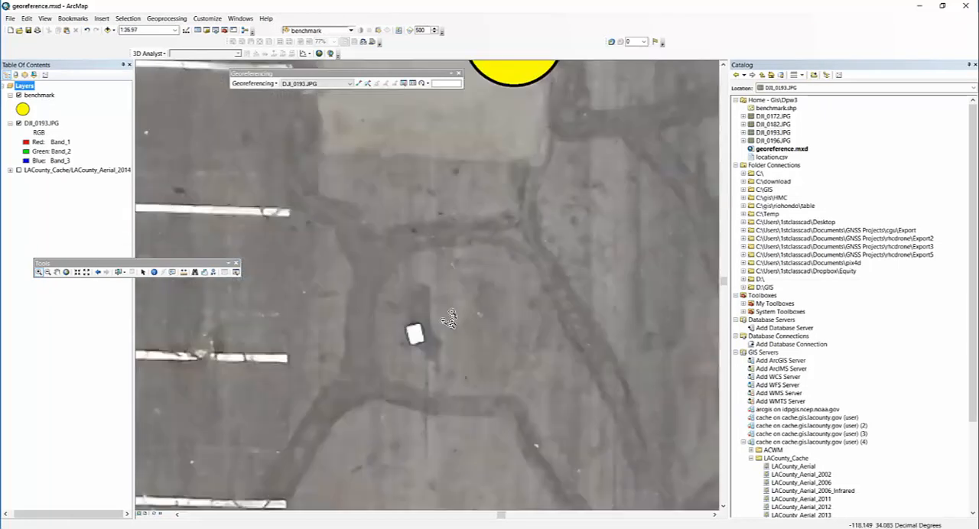
{"action": "scroll", "coordinate": [475, 277], "scroll_direction": "up", "scroll_amount": 2}
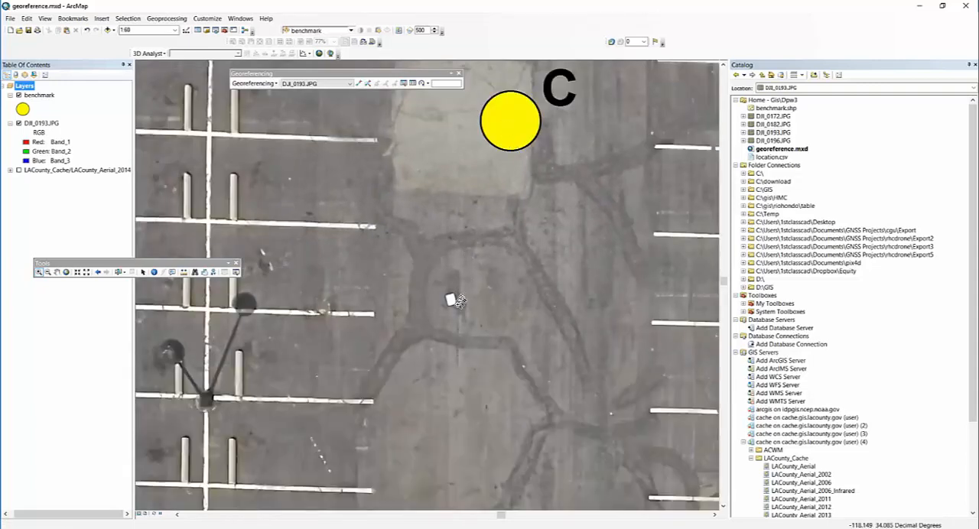
{"action": "scroll", "coordinate": [452, 300], "scroll_direction": "up", "scroll_amount": 4}
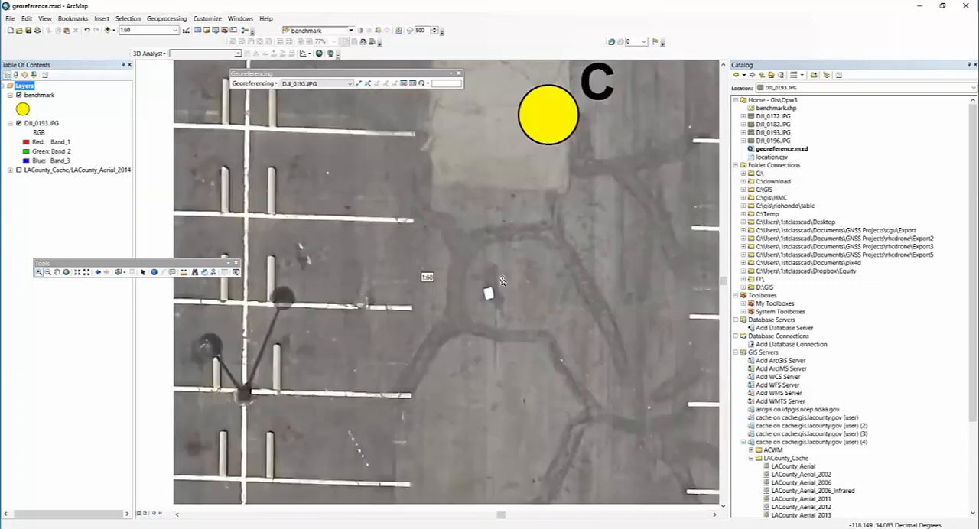
{"action": "scroll", "coordinate": [505, 274], "scroll_direction": "down", "scroll_amount": 1}
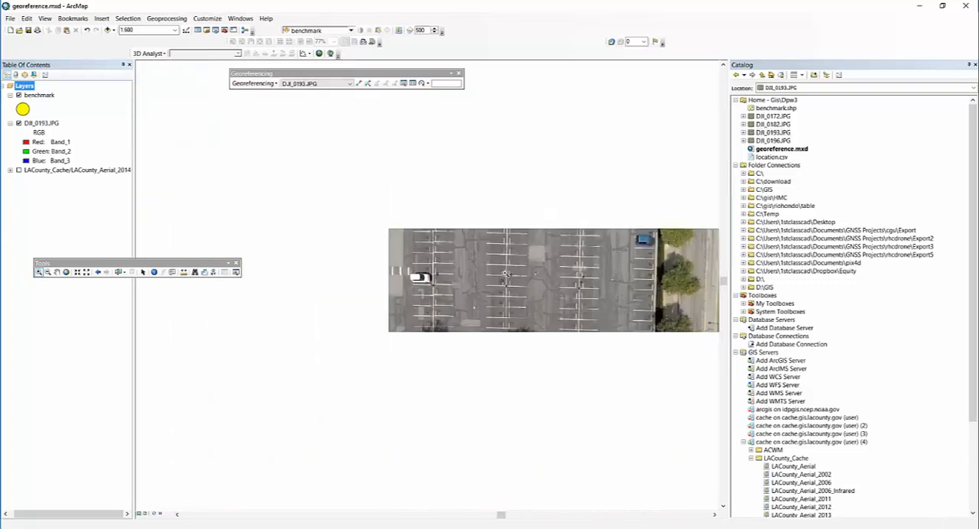
{"action": "scroll", "coordinate": [505, 273], "scroll_direction": "down", "scroll_amount": 3}
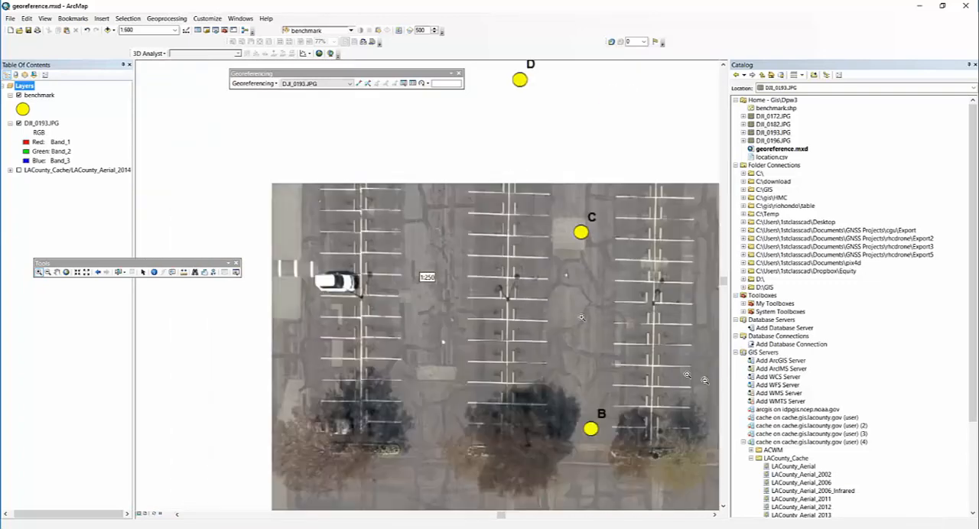
{"action": "scroll", "coordinate": [651, 392], "scroll_direction": "up", "scroll_amount": 4}
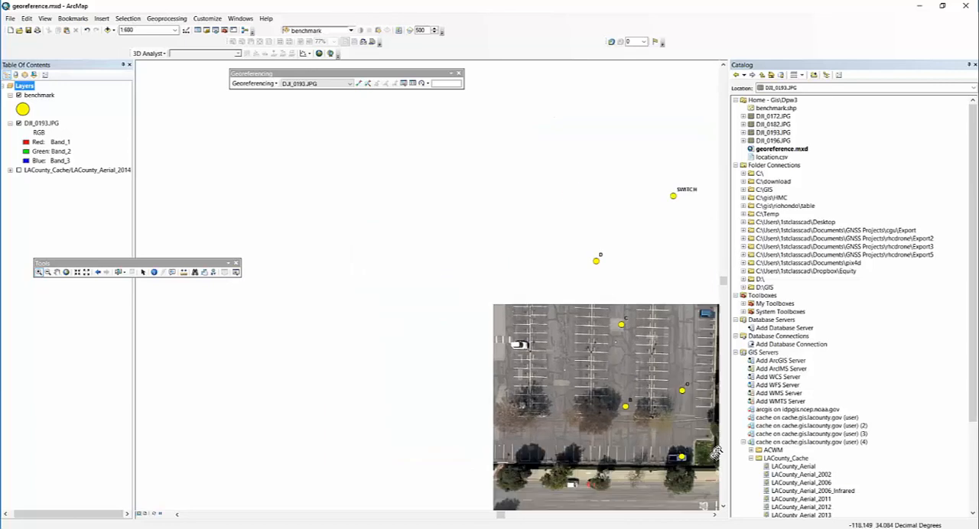
{"action": "scroll", "coordinate": [669, 373], "scroll_direction": "down", "scroll_amount": 3}
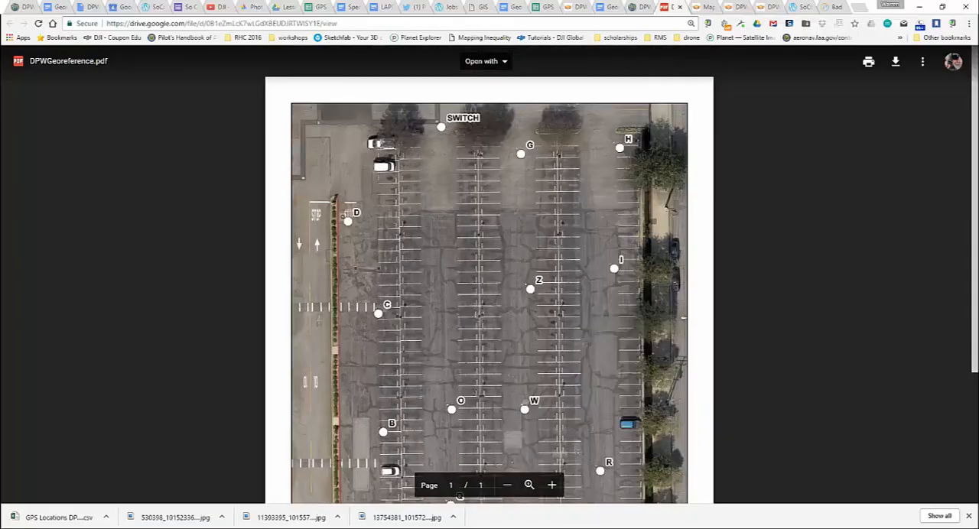
- Switch to DPWGeoreference.pdf in the browser, examine where the lettered targets lie in the parking lot, and return to ArcMap
{"action": "scroll", "coordinate": [845, 191], "scroll_direction": "down", "scroll_amount": 3}
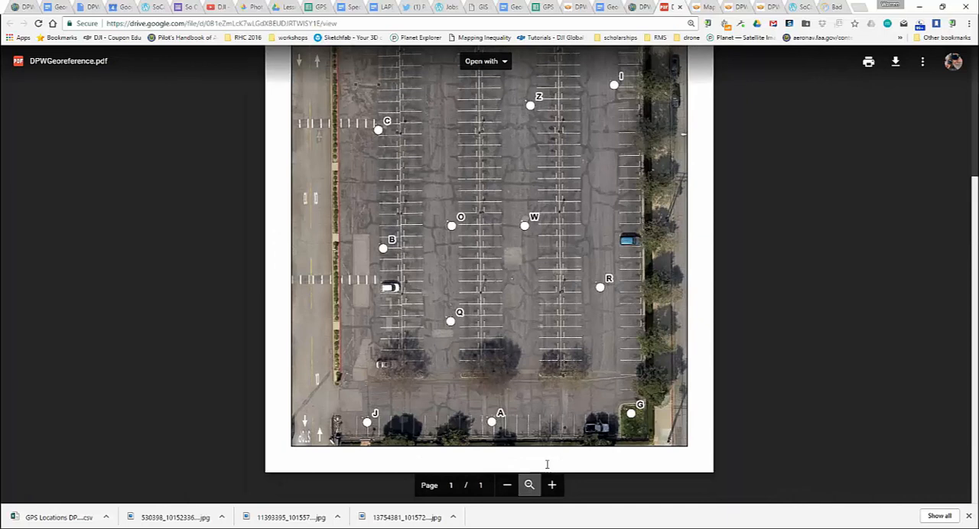
{"action": "left_click", "coordinate": [528, 484]}
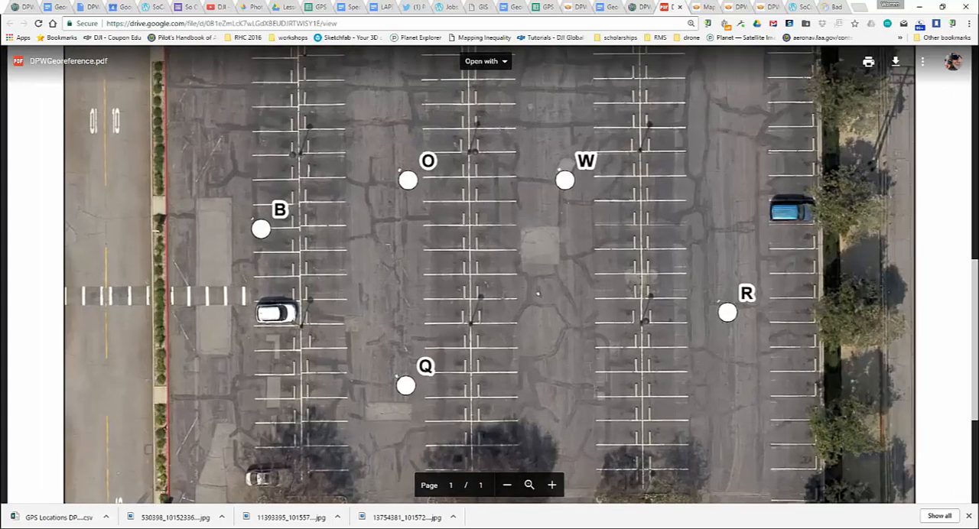
{"action": "scroll", "coordinate": [575, 54], "scroll_direction": "down", "scroll_amount": 3}
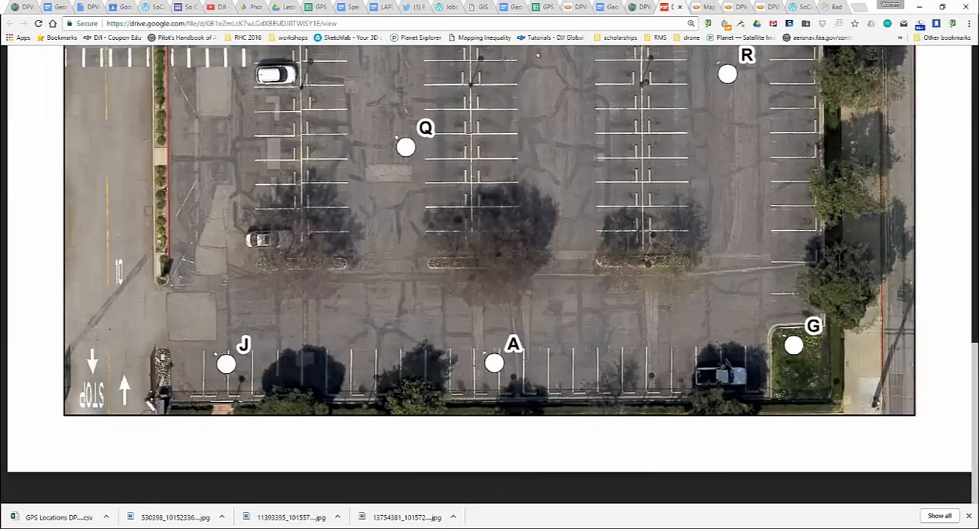
{"action": "key", "text": "alt+Tab"}
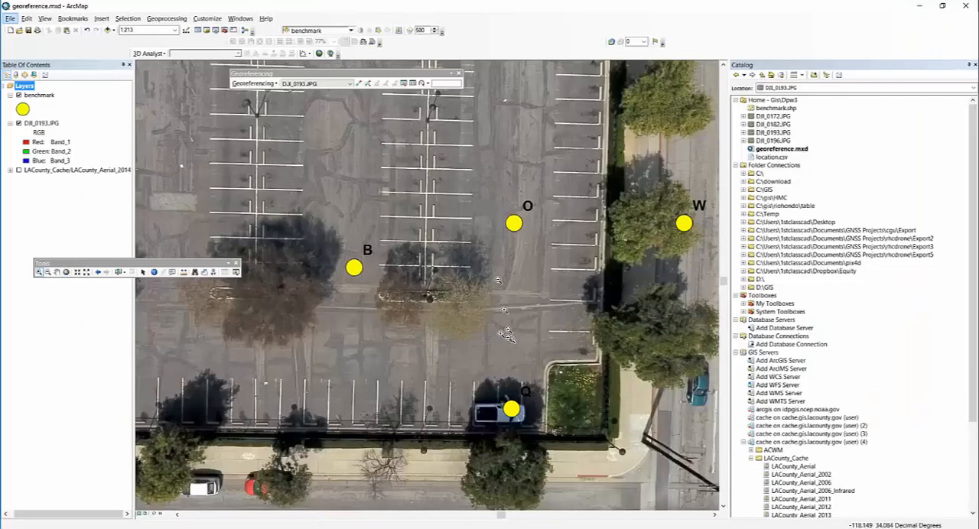
- Close the Catalog and refit DJI_0193.JPG to a display that covers benchmarks J, A, R and G
{"action": "key", "text": "c"}
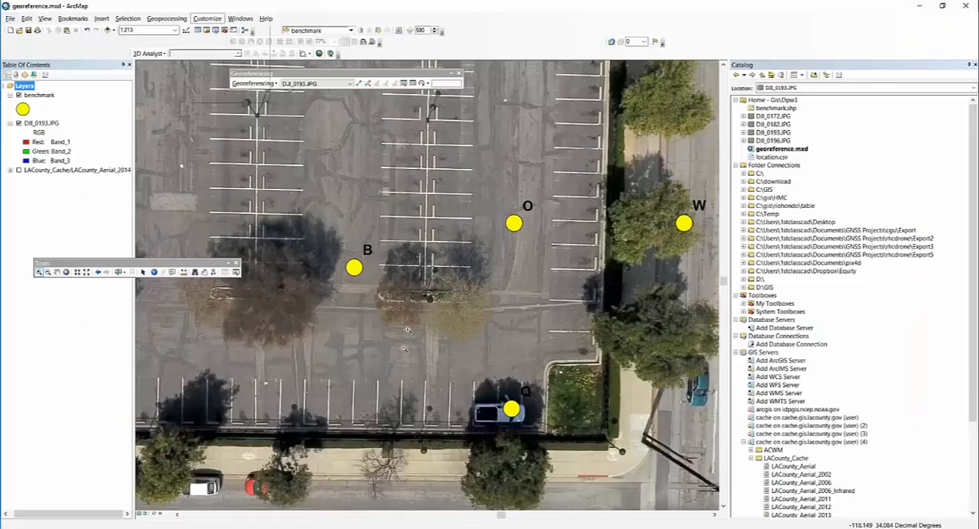
{"action": "left_click_drag", "start_coordinate": [396, 370], "coordinate": [387, 15]}
{"action": "left_click_drag", "start_coordinate": [407, 365], "coordinate": [512, 9]}
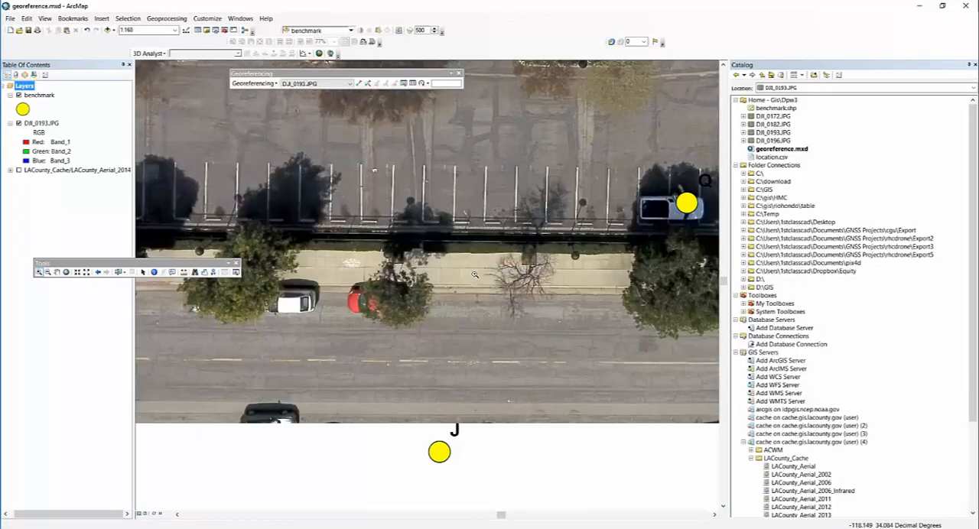
{"action": "scroll", "coordinate": [475, 272], "scroll_direction": "down", "scroll_amount": 1}
{"action": "scroll", "coordinate": [490, 263], "scroll_direction": "up", "scroll_amount": 2}
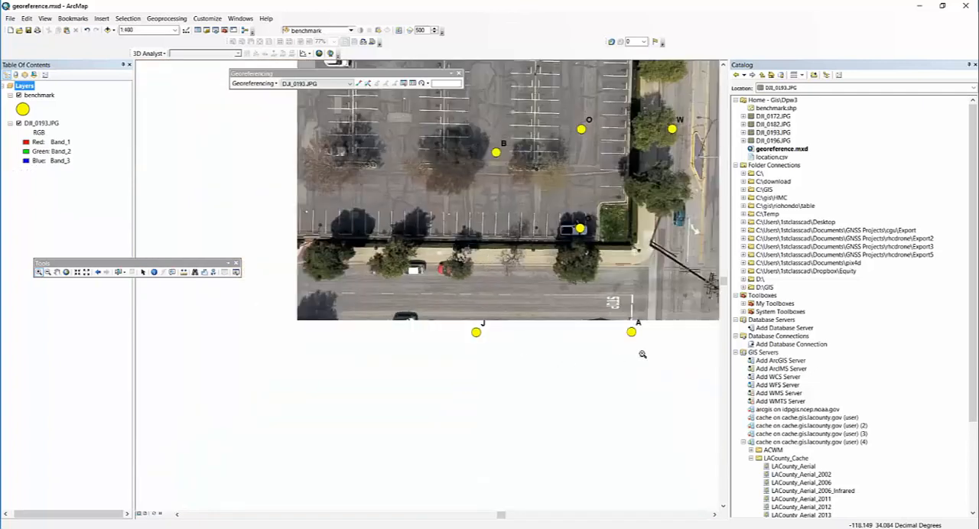
{"action": "left_click_drag", "start_coordinate": [413, 368], "coordinate": [723, 66]}
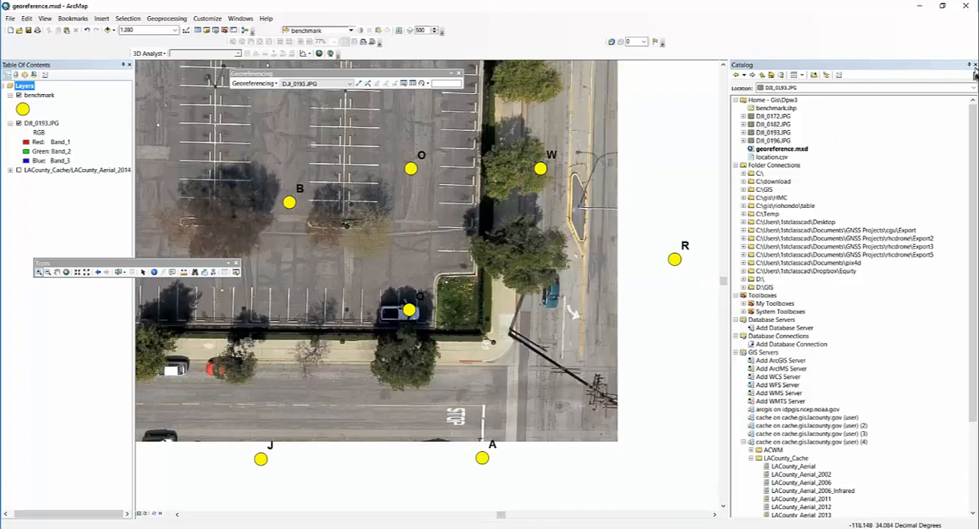
{"action": "left_click", "coordinate": [975, 65]}
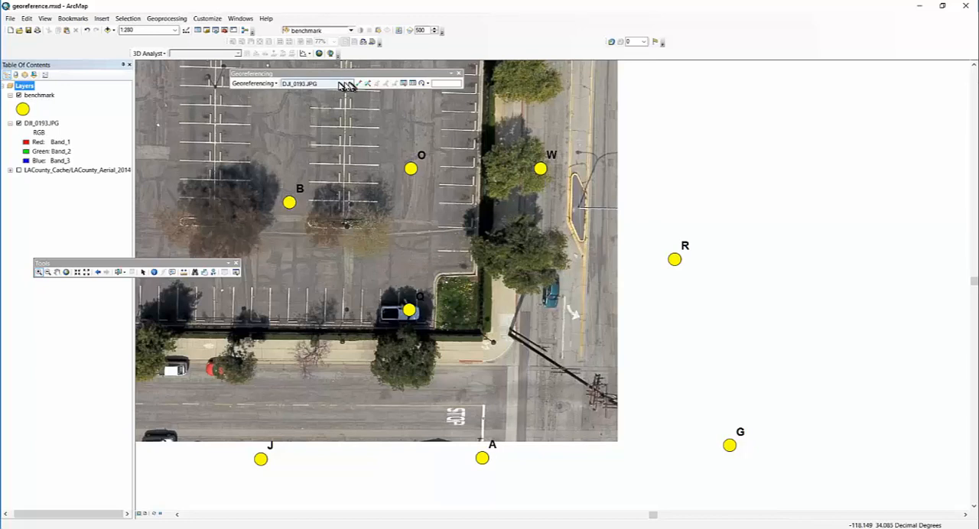
{"action": "left_click", "coordinate": [262, 82]}
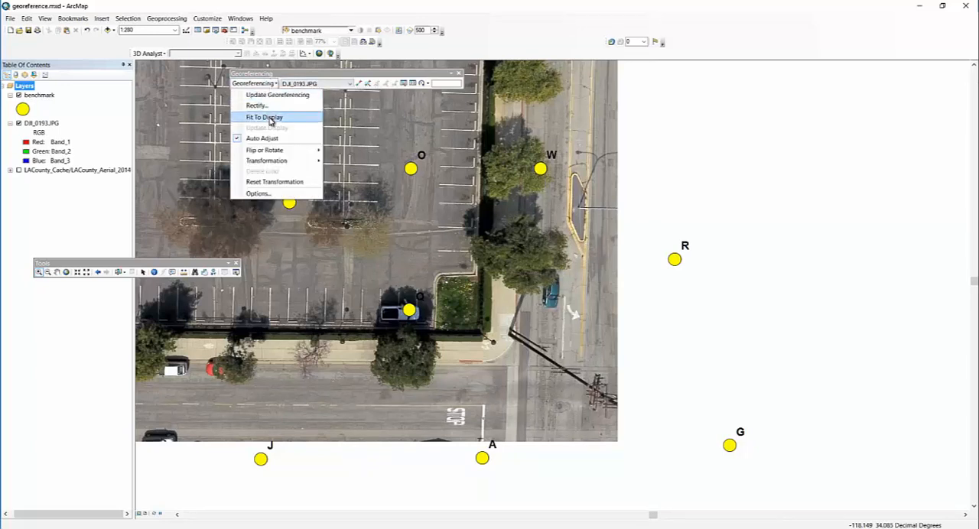
{"action": "left_click", "coordinate": [268, 118]}
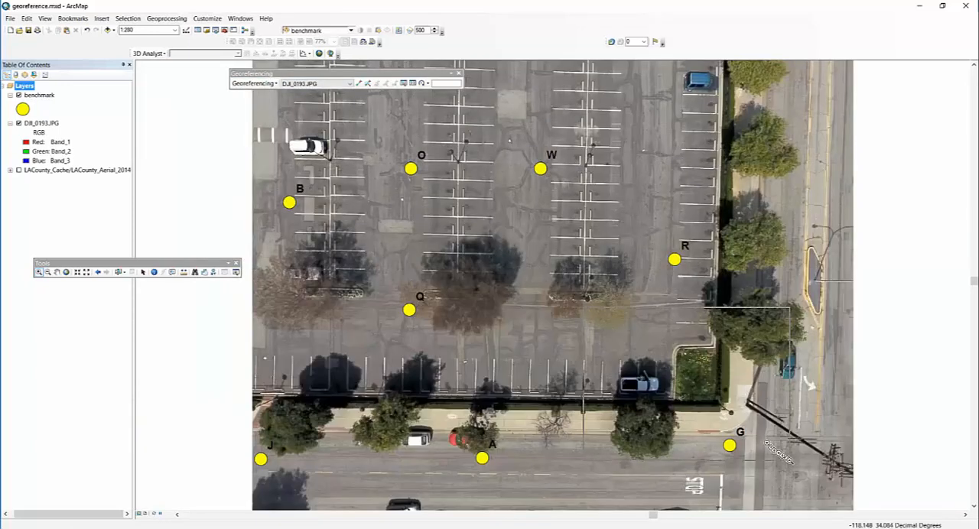
- Add a control point linking the white target in the grass corner to benchmark G, and return to the previous extent
{"action": "scroll", "coordinate": [748, 430], "scroll_direction": "up", "scroll_amount": 3}
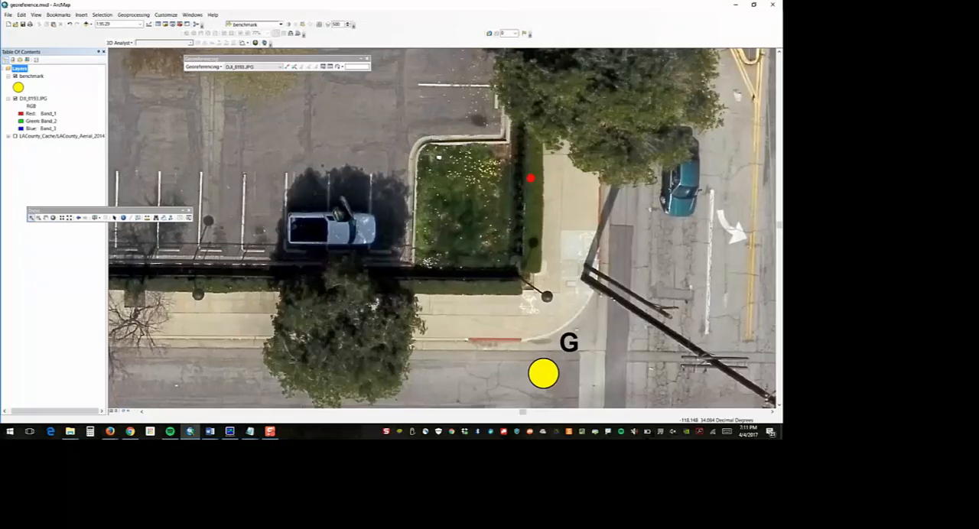
{"action": "left_click_drag", "start_coordinate": [468, 152], "coordinate": [407, 145]}
{"action": "mouse_move", "coordinate": [468, 142]}
{"action": "left_mouse_down"}
{"action": "mouse_move", "coordinate": [525, 307]}
{"action": "mouse_move", "coordinate": [539, 313]}
{"action": "left_mouse_up"}
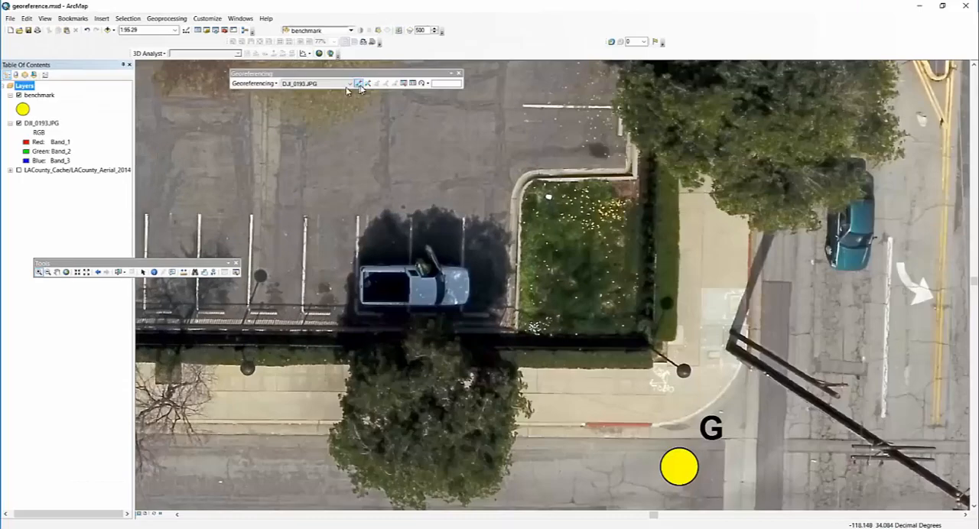
{"action": "left_click", "coordinate": [359, 84]}
{"action": "left_click", "coordinate": [549, 197]}
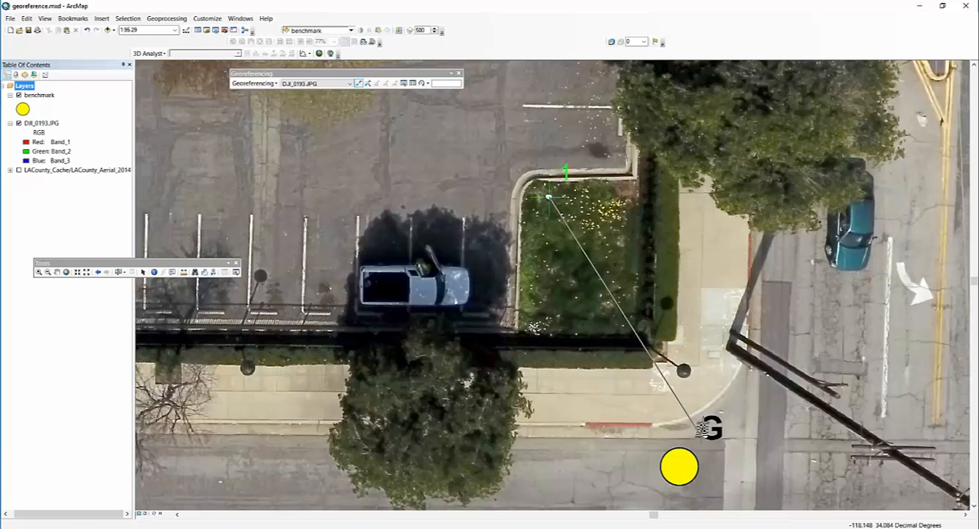
{"action": "left_click", "coordinate": [679, 465]}
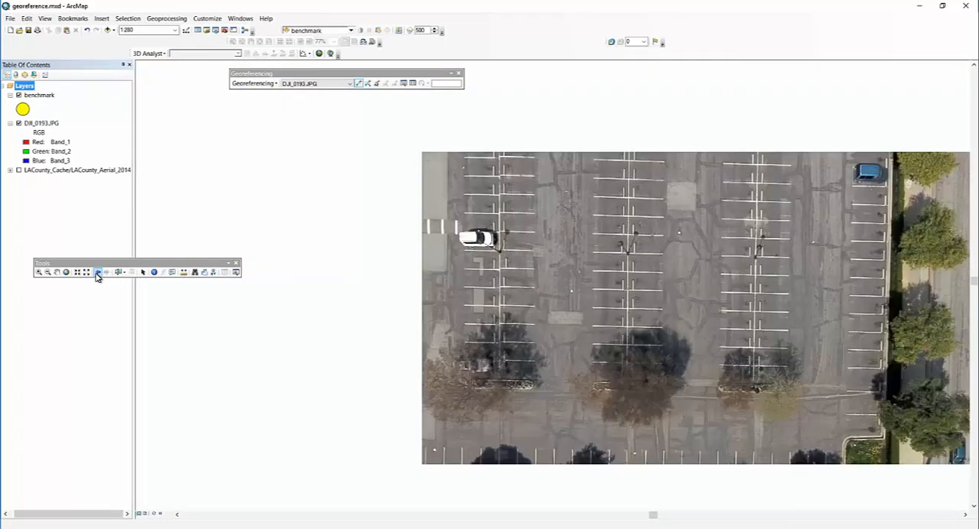
{"action": "left_click", "coordinate": [98, 272]}
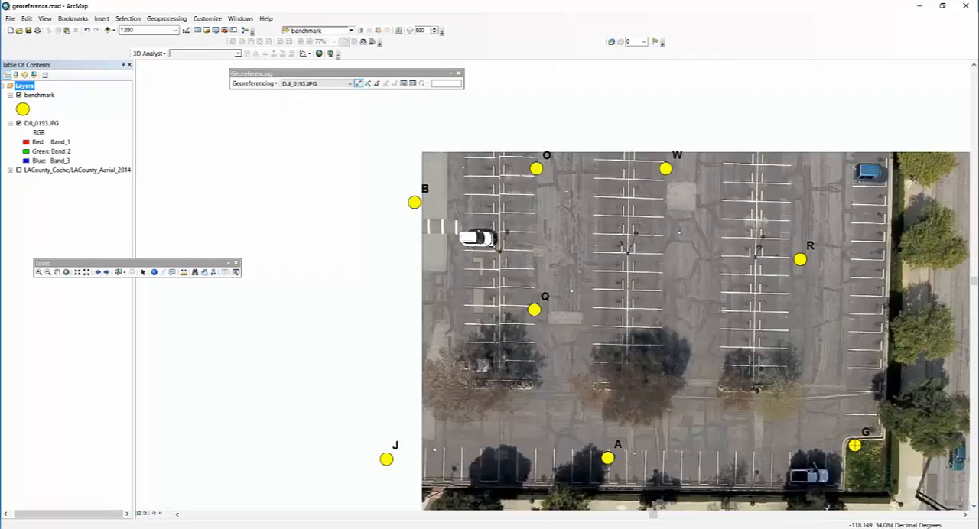
- Try to add a second control point linking the white ground target near benchmark Q to that benchmark
{"action": "left_click", "coordinate": [534, 310]}
{"action": "left_click", "coordinate": [535, 308]}
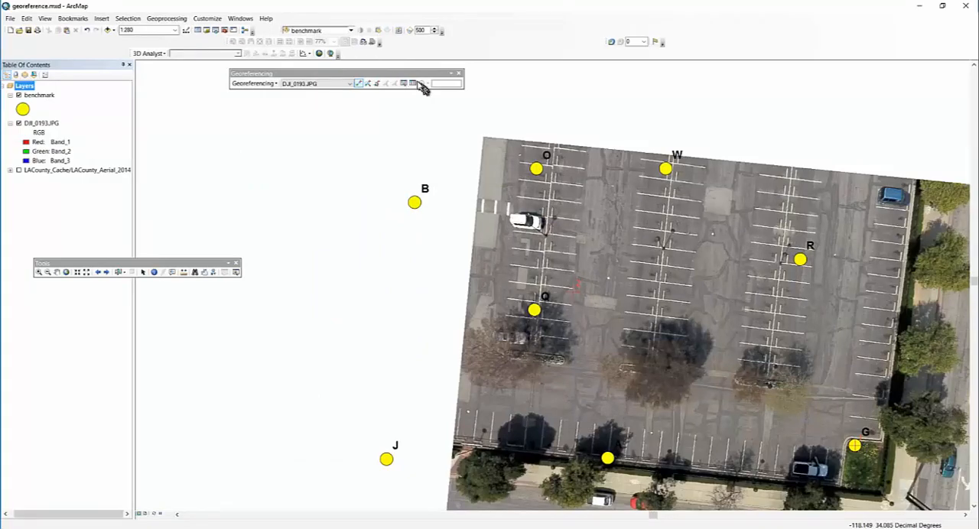
- Delete both control point links from the link table, then close the table
{"action": "left_click", "coordinate": [416, 86]}
{"action": "left_click_drag", "start_coordinate": [244, 157], "coordinate": [493, 153]}
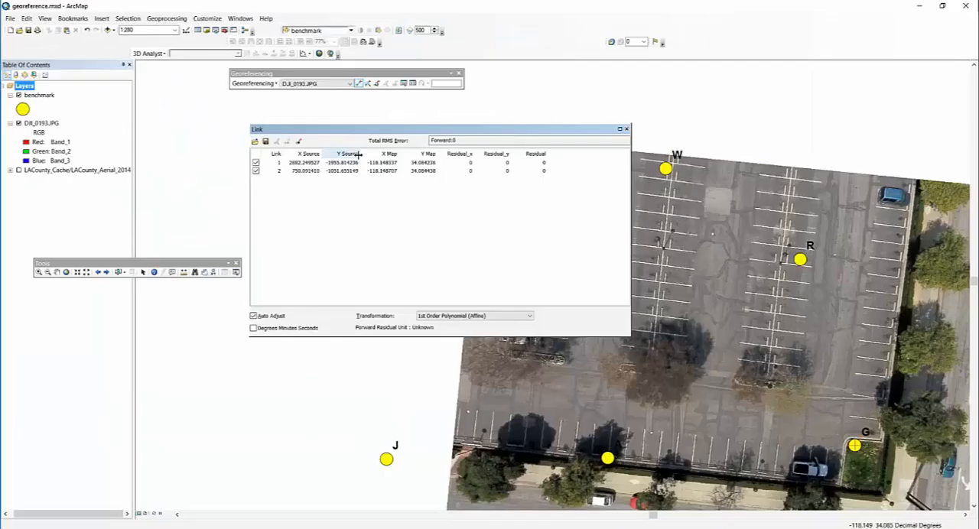
{"action": "left_click", "coordinate": [334, 172]}
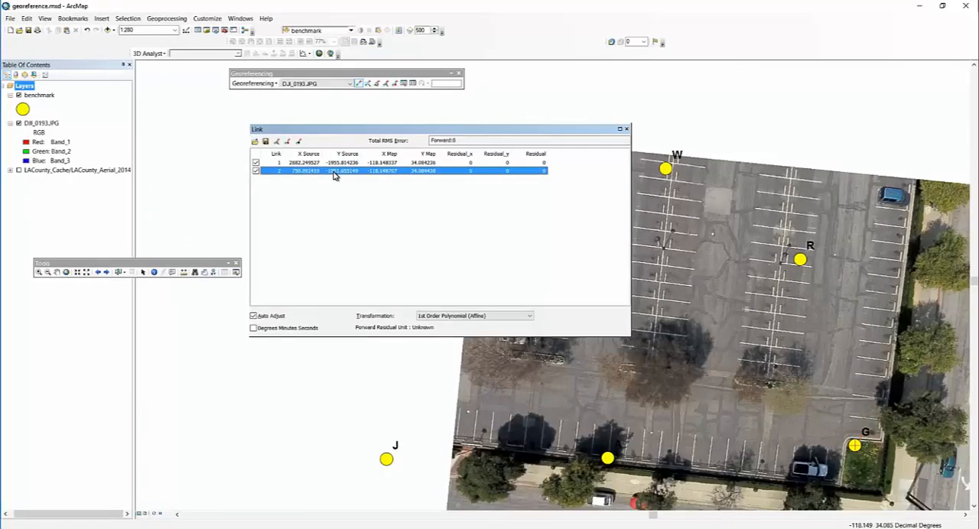
{"action": "key", "text": "Delete"}
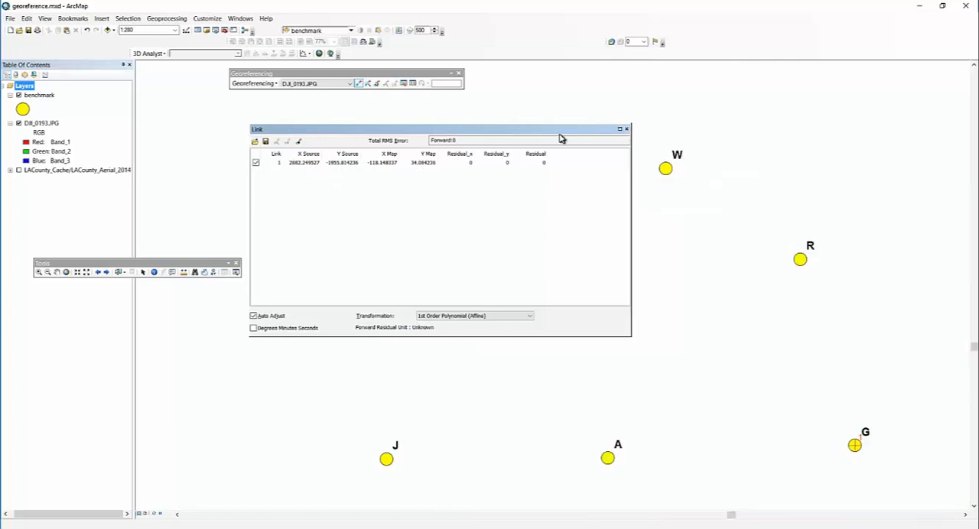
{"action": "left_click_drag", "start_coordinate": [560, 133], "coordinate": [673, 84]}
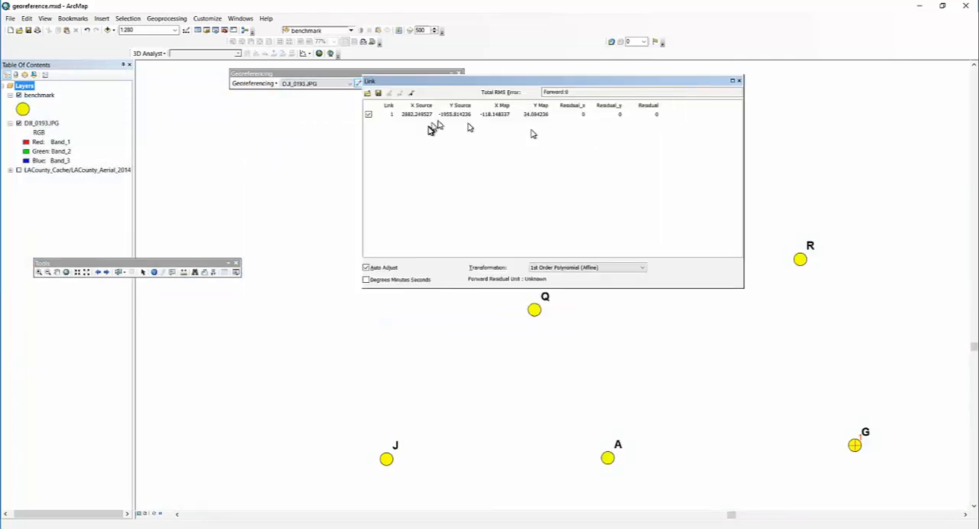
{"action": "left_click", "coordinate": [422, 115]}
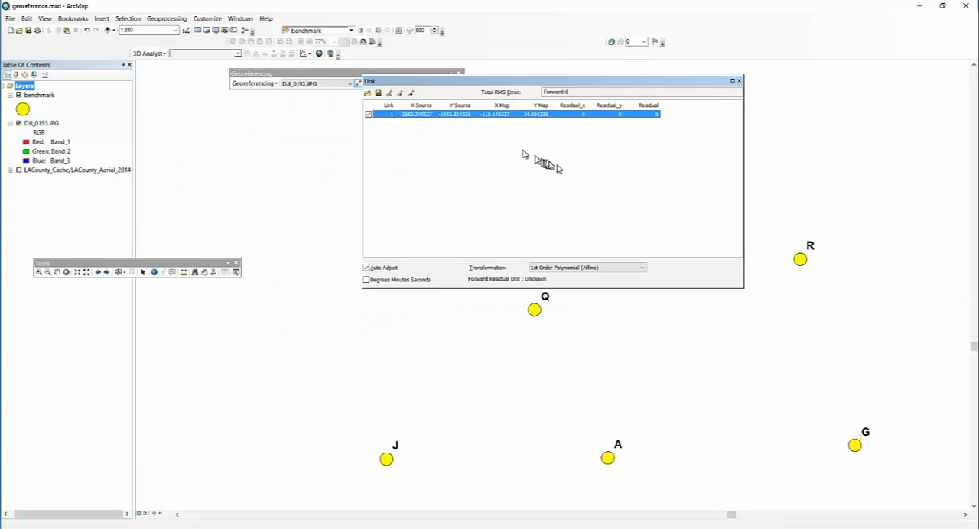
{"action": "left_click", "coordinate": [400, 93]}
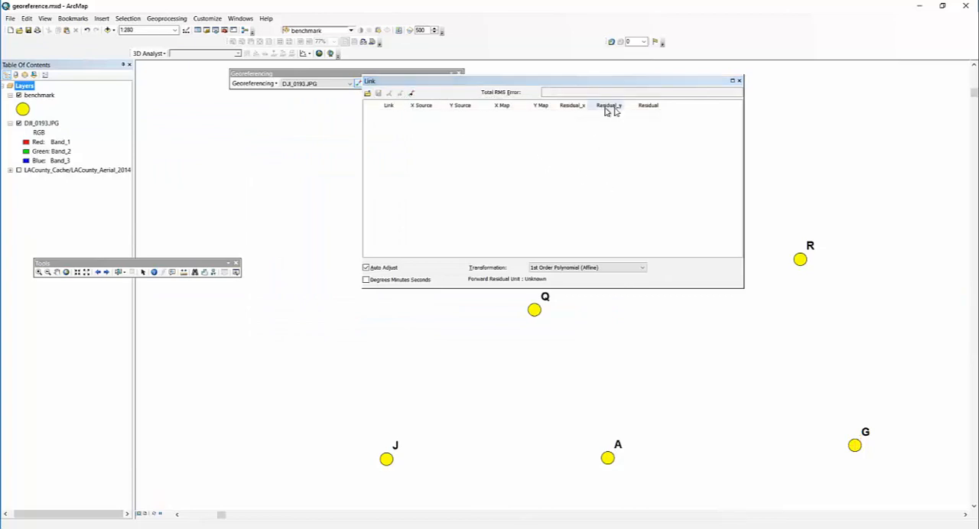
{"action": "left_click", "coordinate": [738, 81]}
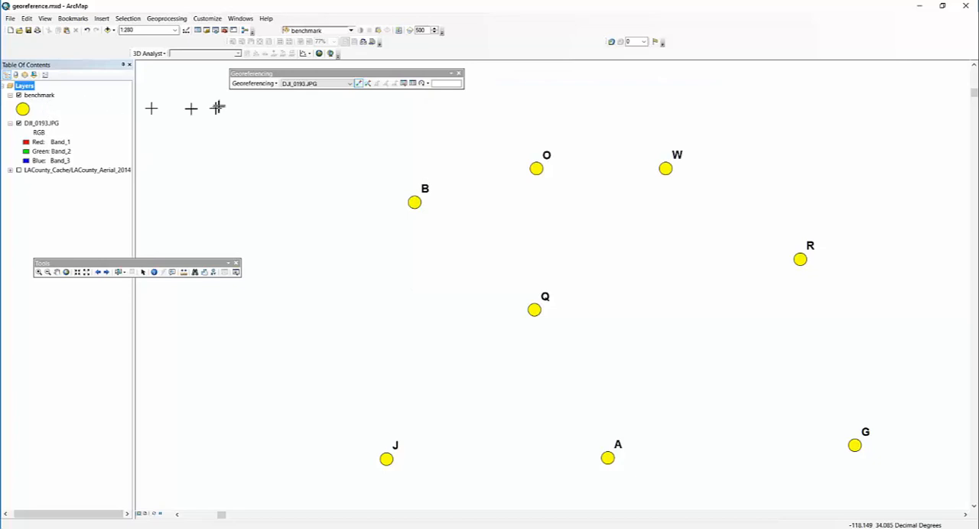
- Fit DJI_0193.JPG to the current display and link the white target in the grass corner to benchmark G
{"action": "left_click", "coordinate": [272, 84]}
{"action": "left_click", "coordinate": [265, 118]}
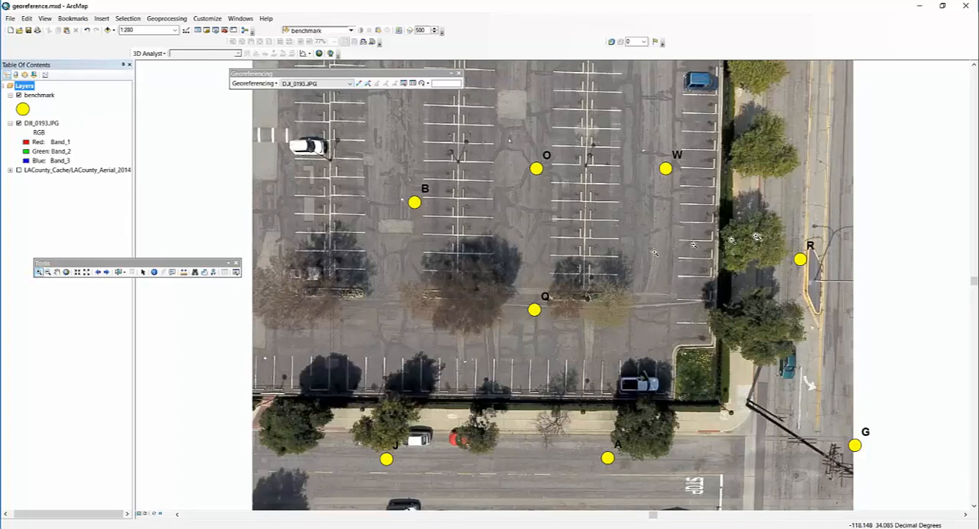
{"action": "left_click_drag", "start_coordinate": [618, 280], "coordinate": [932, 502]}
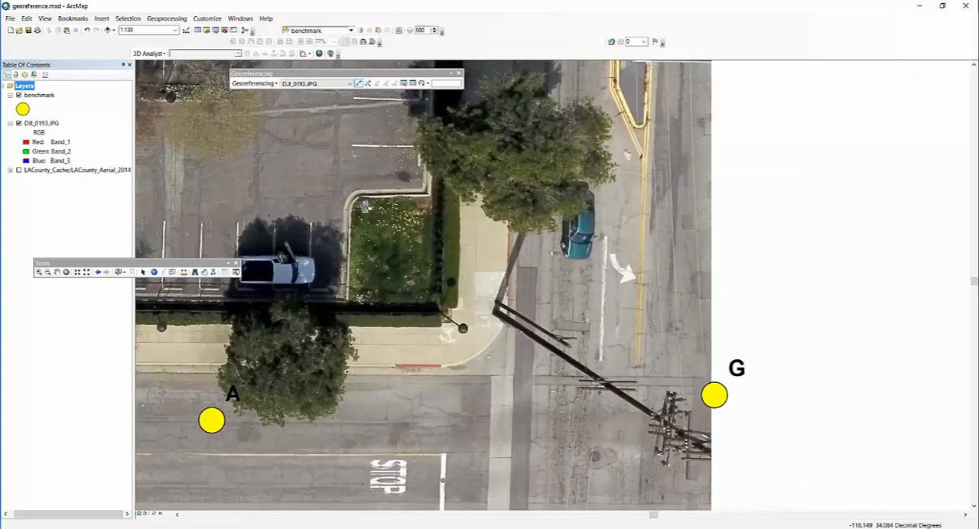
{"action": "left_click", "coordinate": [353, 196]}
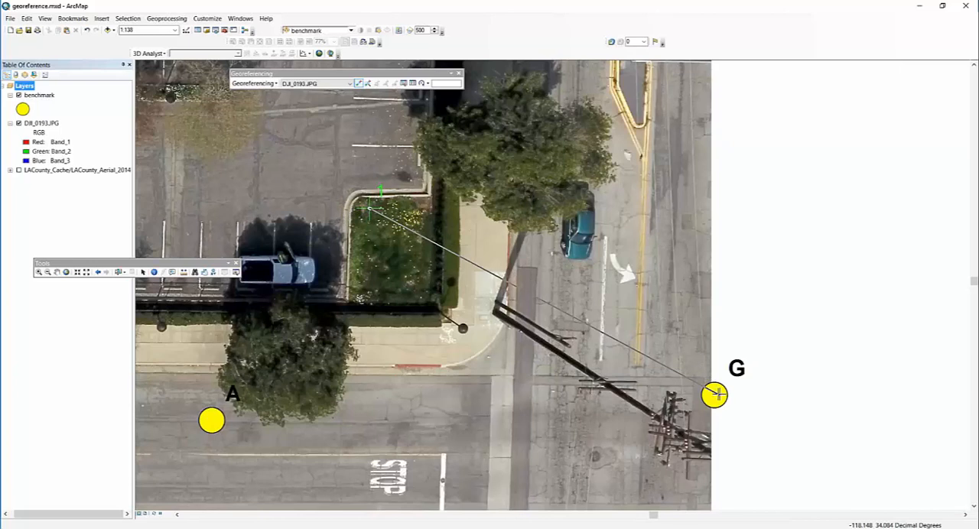
{"action": "left_click", "coordinate": [714, 395]}
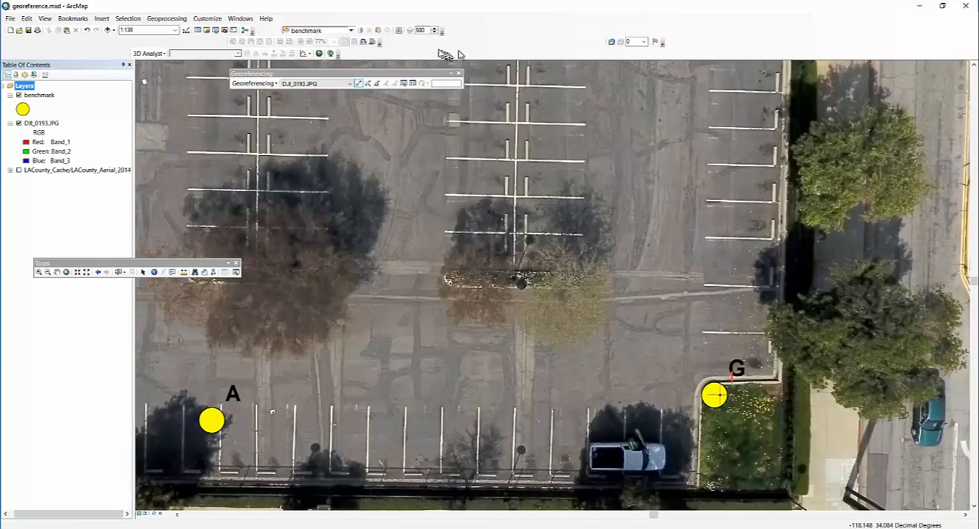
- Delete the benchmark G link from the link table and close the table
{"action": "left_click", "coordinate": [413, 84]}
{"action": "left_click", "coordinate": [412, 95]}
{"action": "left_click", "coordinate": [401, 93]}
{"action": "left_click", "coordinate": [411, 116]}
{"action": "left_click", "coordinate": [401, 93]}
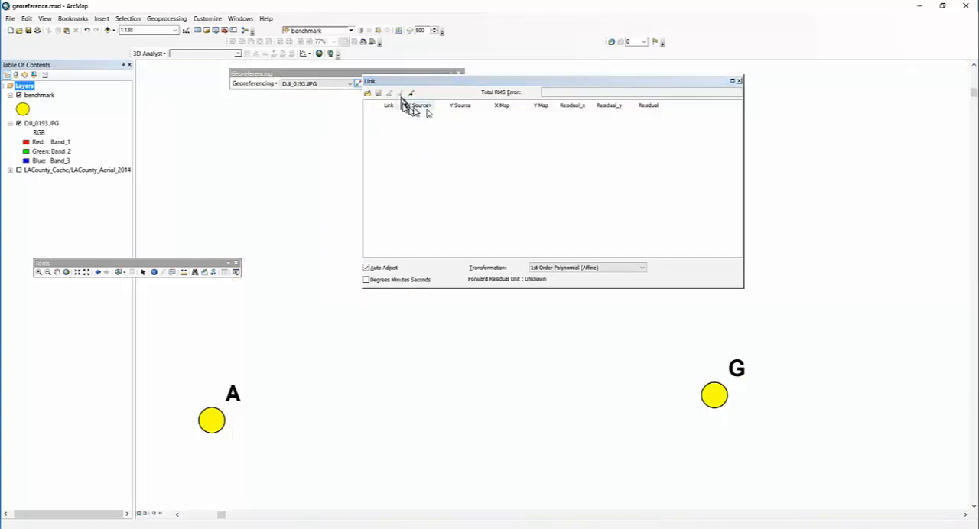
{"action": "left_click", "coordinate": [738, 82]}
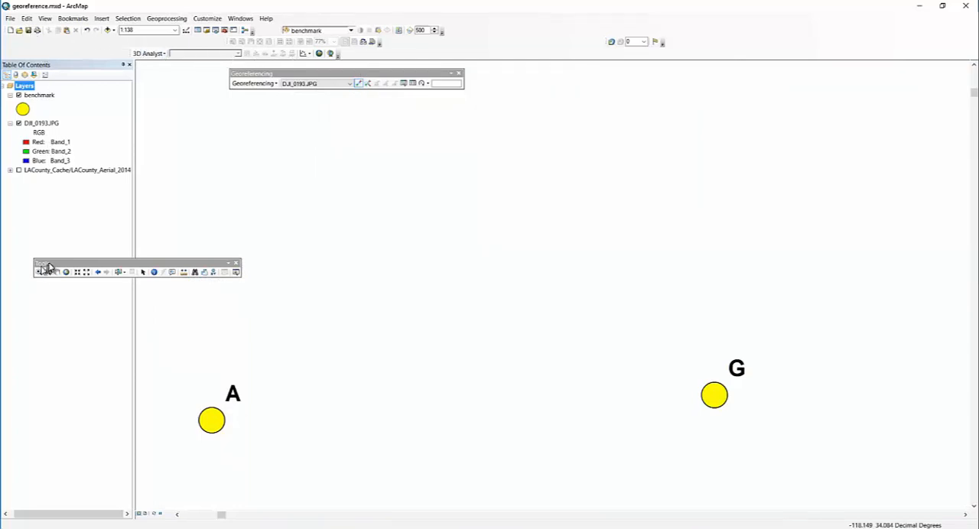
- Return to the wider extent showing all benchmarks from B to G and refit DJI_0193.JPG to the display
{"action": "left_click", "coordinate": [97, 271]}
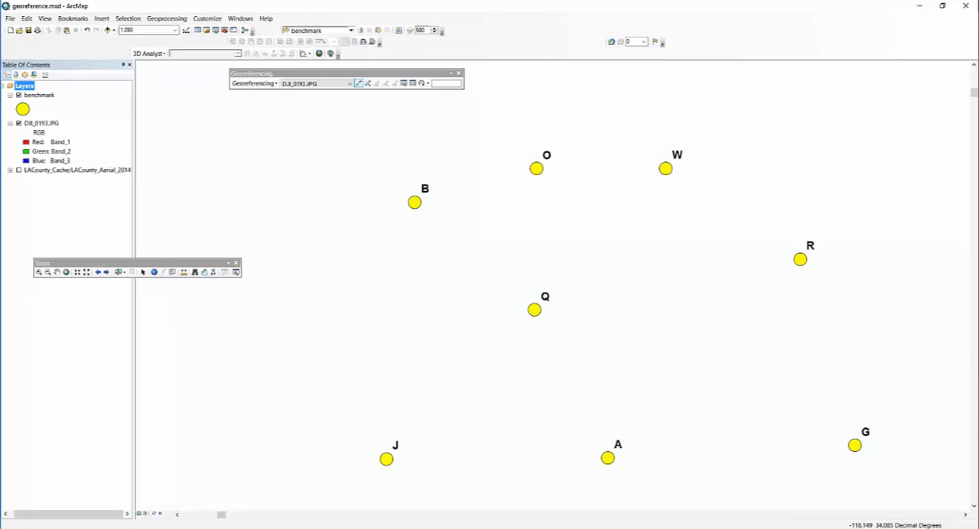
{"action": "left_click", "coordinate": [271, 82]}
{"action": "left_click", "coordinate": [265, 117]}
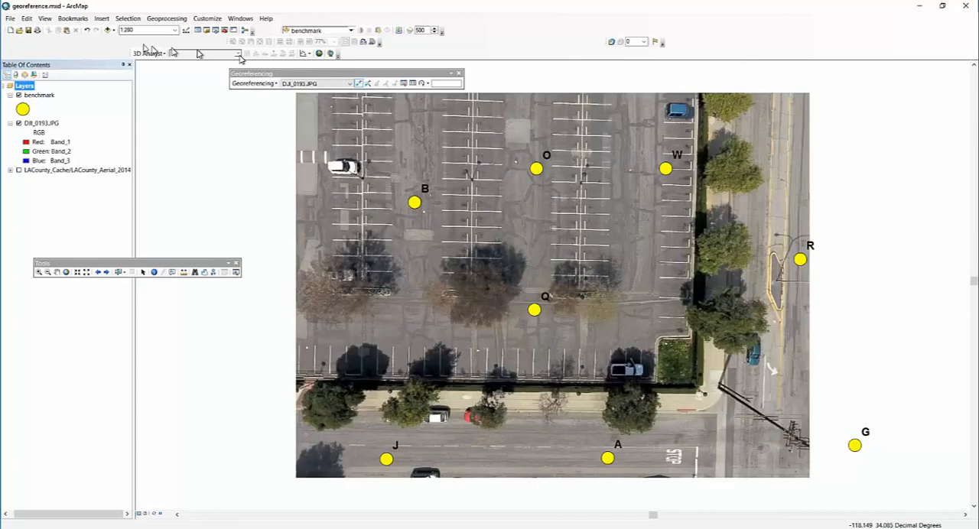
- Try linking the white grass-corner target to the centre of benchmark G, and return to the previous extent
{"action": "left_click", "coordinate": [39, 273]}
{"action": "left_click_drag", "start_coordinate": [662, 315], "coordinate": [856, 456]}
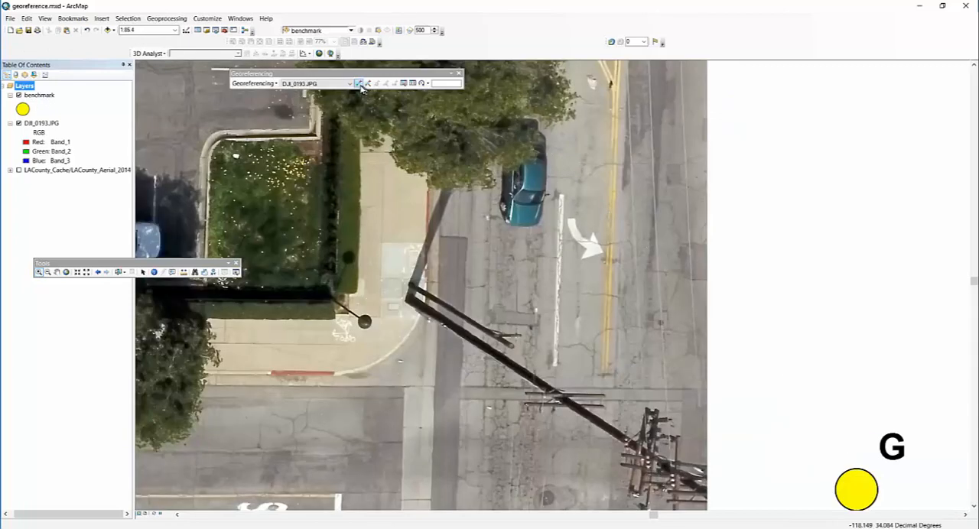
{"action": "left_click", "coordinate": [236, 156]}
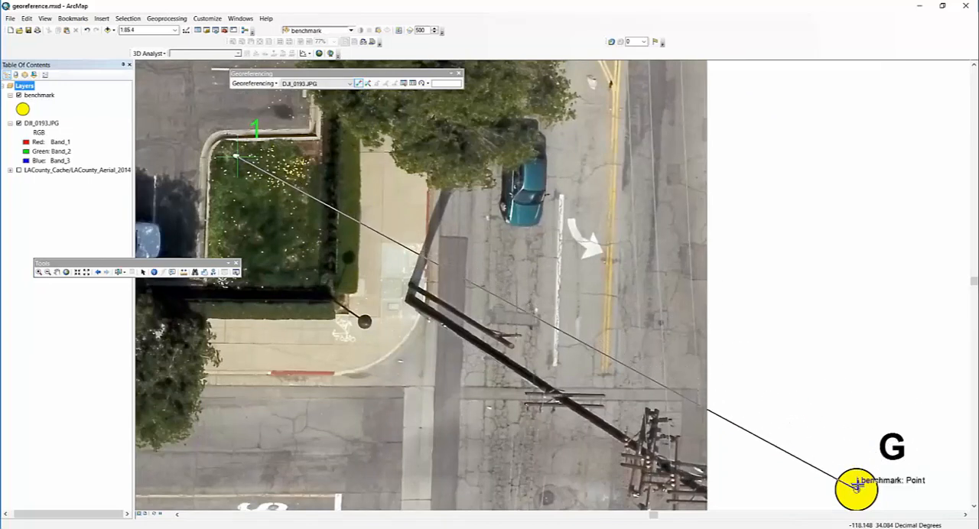
{"action": "left_click", "coordinate": [856, 489]}
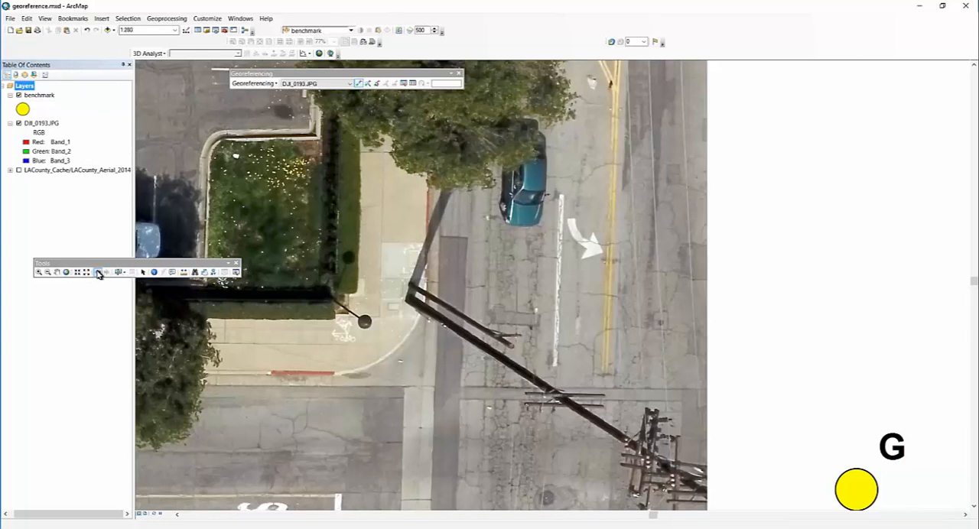
{"action": "left_click", "coordinate": [100, 273]}
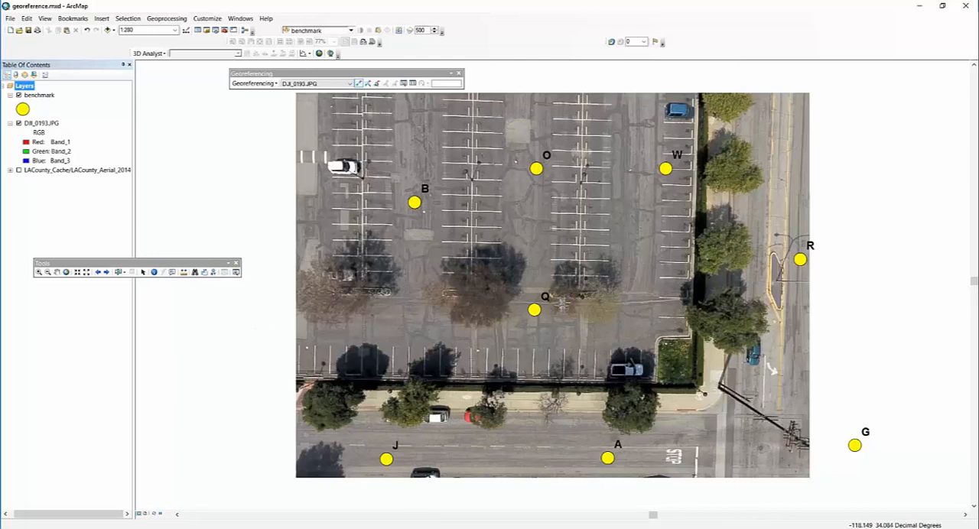
- Remove the DJI_0193.JPG layer from the map
{"action": "left_click", "coordinate": [358, 83]}
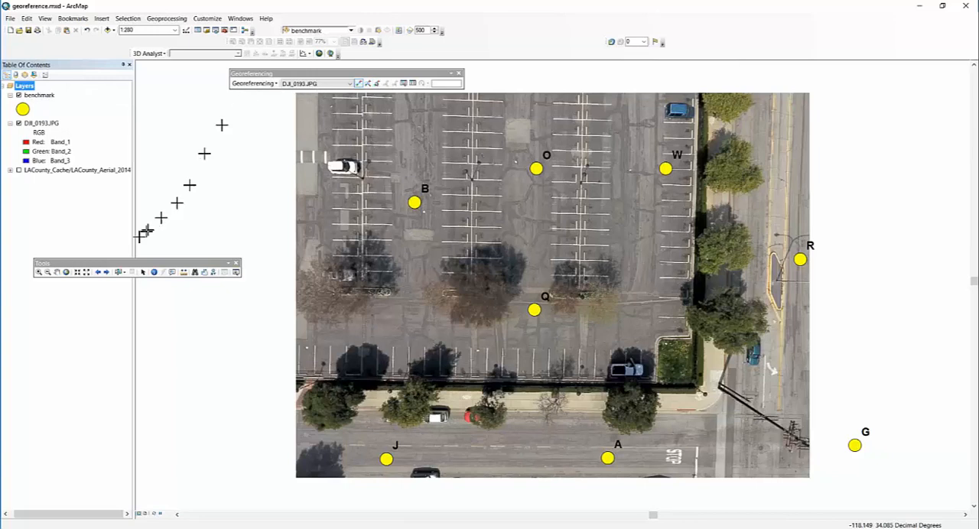
{"action": "left_click", "coordinate": [39, 273]}
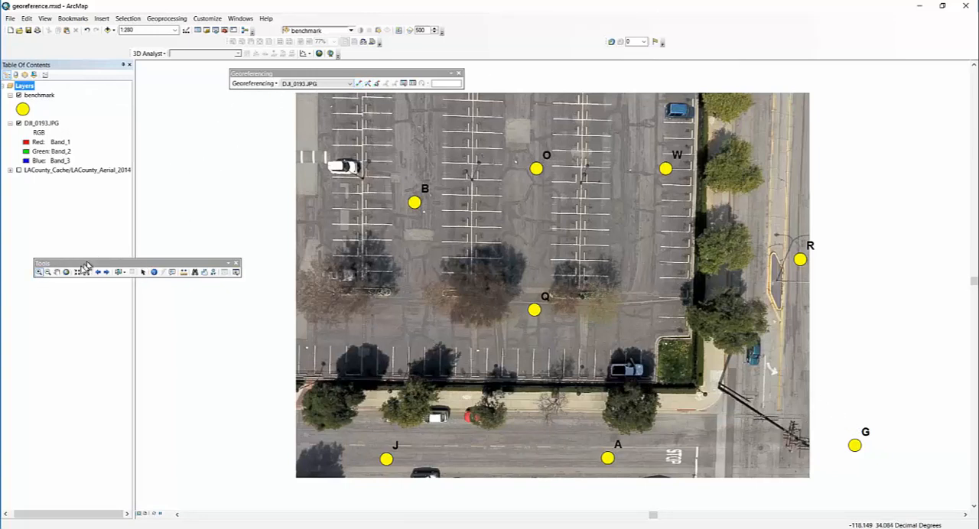
{"action": "left_click", "coordinate": [144, 273]}
{"action": "right_click", "coordinate": [42, 123]}
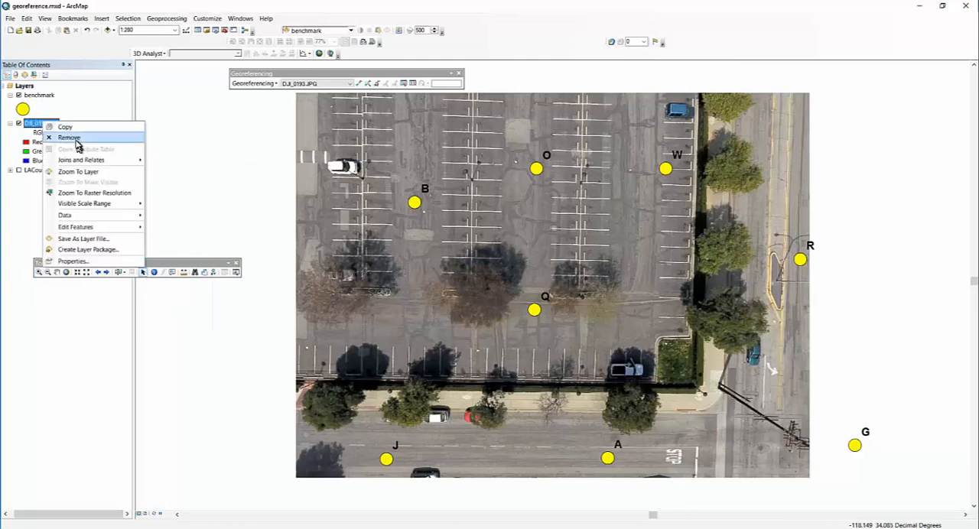
{"action": "left_click", "coordinate": [54, 133]}
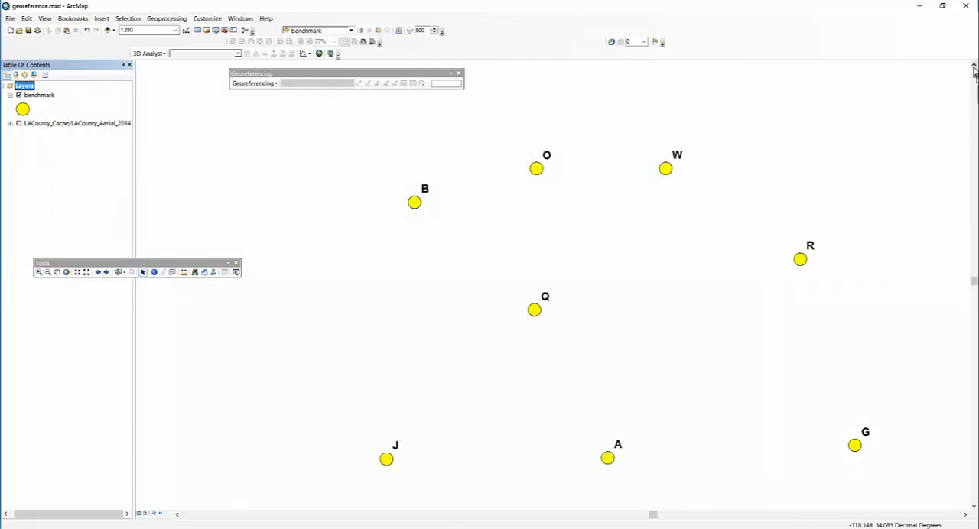
- Add DJI_0193.JPG back to the map from the Catalog, accept the unknown spatial reference, and close the Catalog
{"action": "left_click", "coordinate": [207, 31]}
{"action": "left_click_drag", "start_coordinate": [772, 132], "coordinate": [712, 177]}
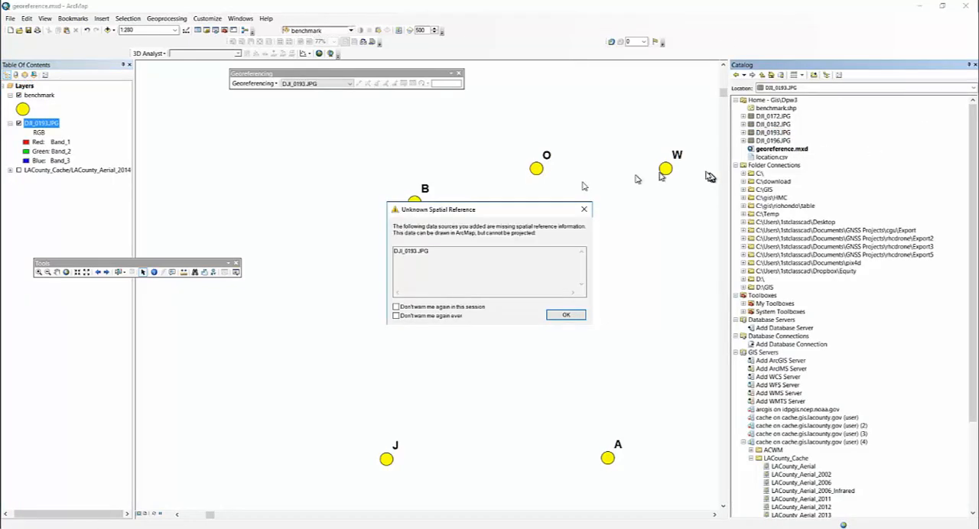
{"action": "left_click", "coordinate": [560, 313]}
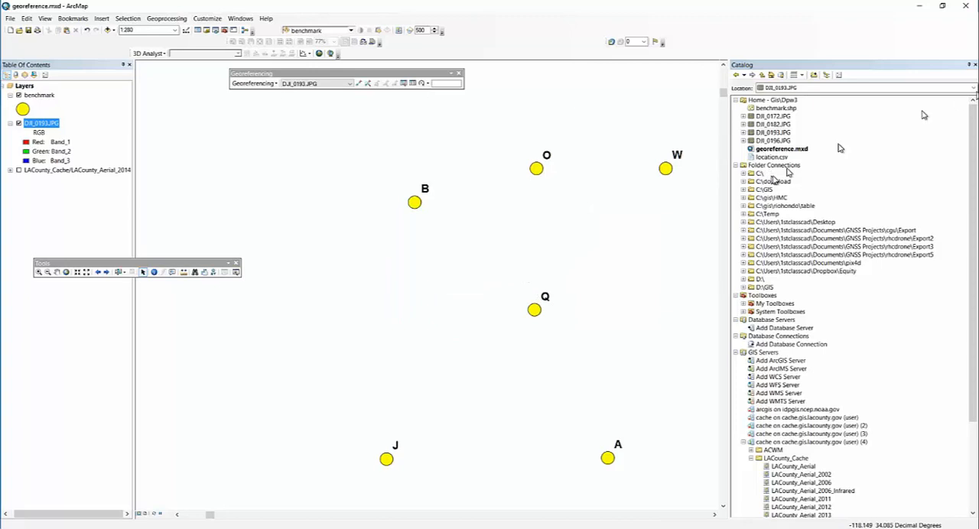
{"action": "left_click", "coordinate": [975, 66]}
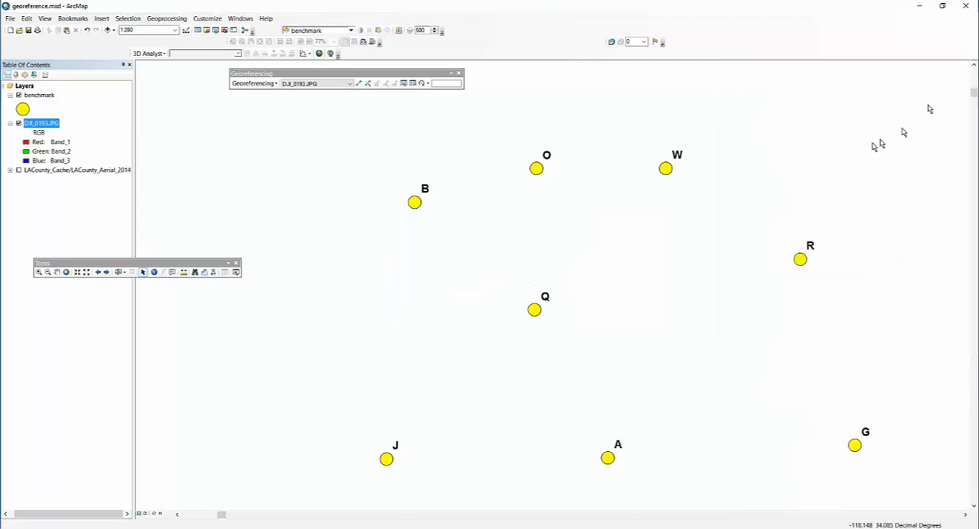
- Fit the re-added DJI_0193.JPG to the display and try linking the white grass-corner target to benchmark G
{"action": "left_click", "coordinate": [268, 85]}
{"action": "left_click", "coordinate": [273, 116]}
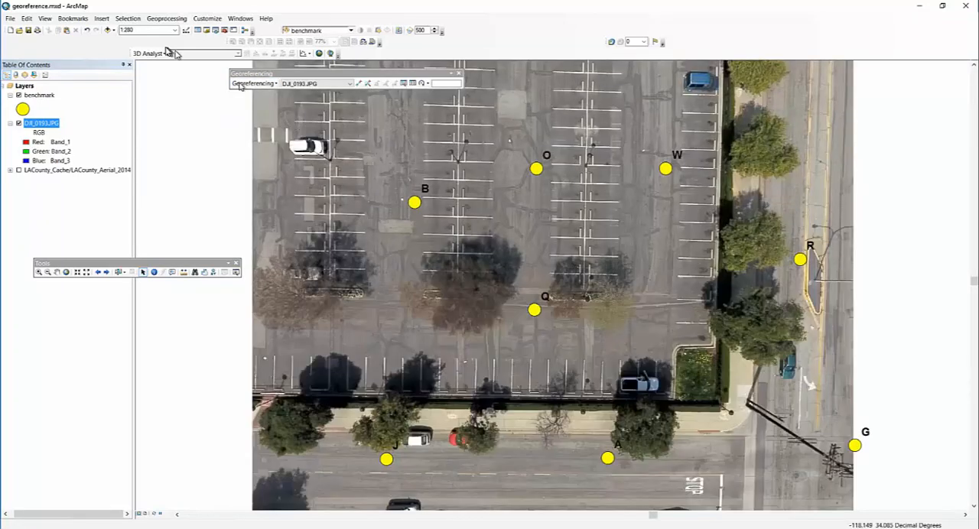
{"action": "left_click", "coordinate": [37, 273]}
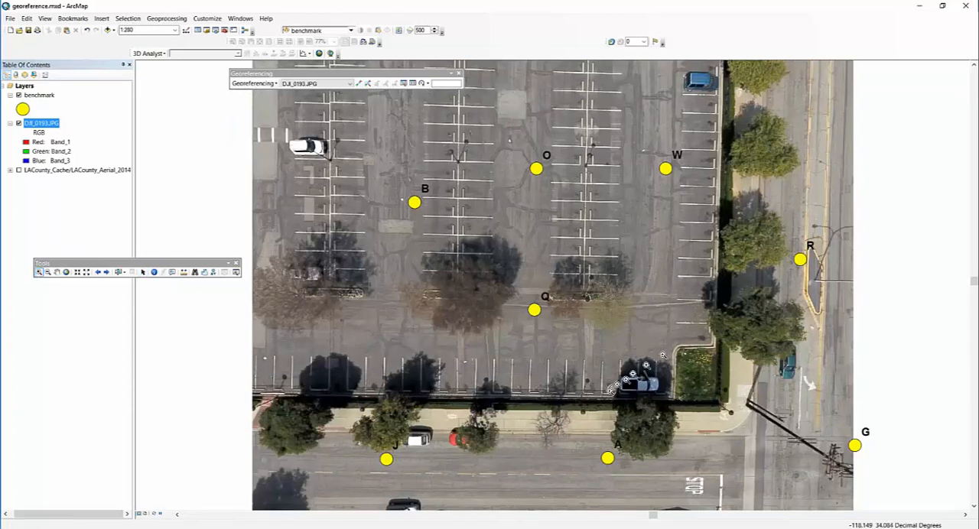
{"action": "left_click_drag", "start_coordinate": [632, 315], "coordinate": [892, 467]}
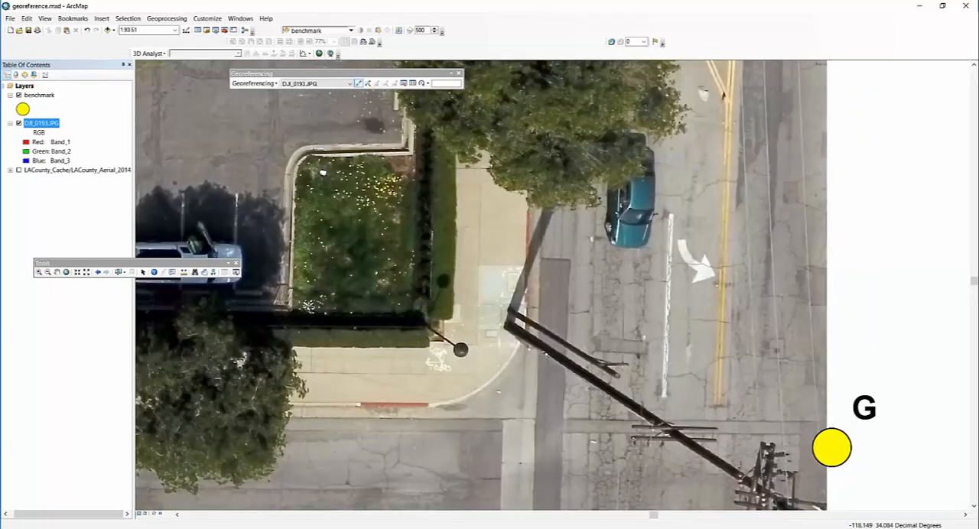
{"action": "left_click", "coordinate": [323, 173]}
{"action": "left_click", "coordinate": [830, 447]}
{"action": "left_click", "coordinate": [44, 97]}
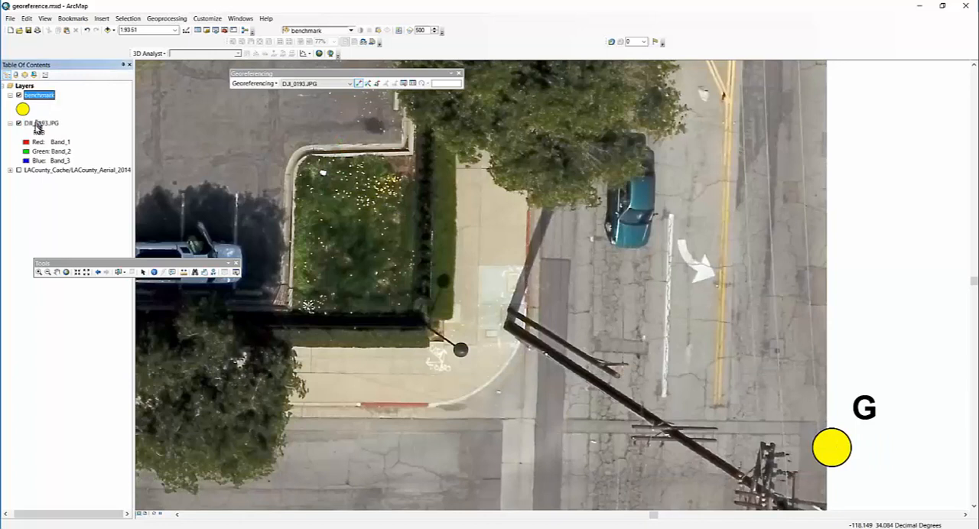
- Open the link table and delete the benchmark G control point link
{"action": "left_click", "coordinate": [413, 84]}
{"action": "left_click", "coordinate": [415, 115]}
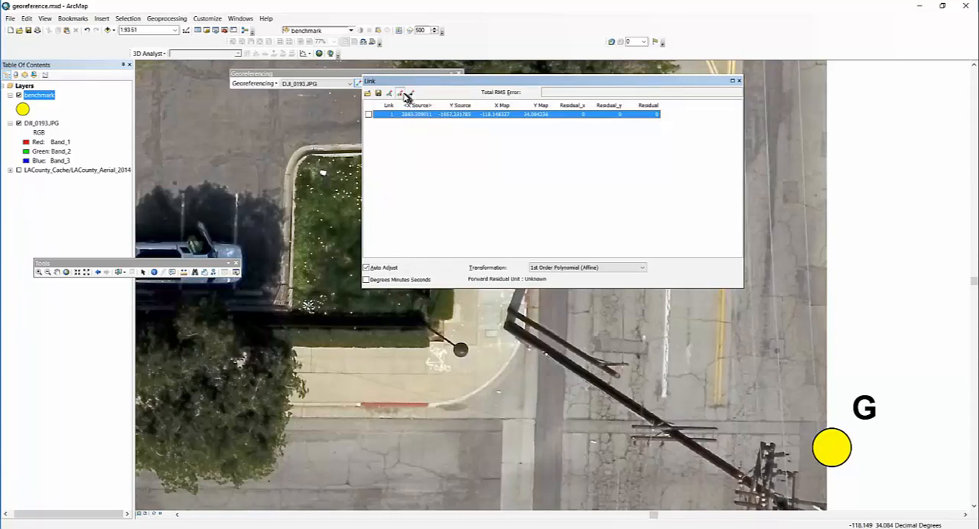
{"action": "left_click", "coordinate": [401, 94]}
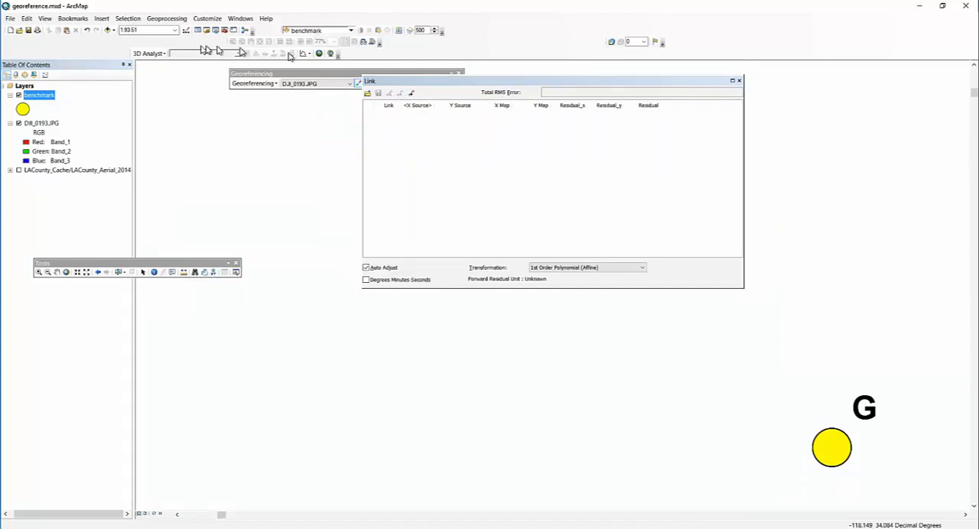
- Return to the previous extent and fit DJI_0193.JPG to the display again
{"action": "left_click", "coordinate": [98, 273]}
{"action": "left_click", "coordinate": [260, 84]}
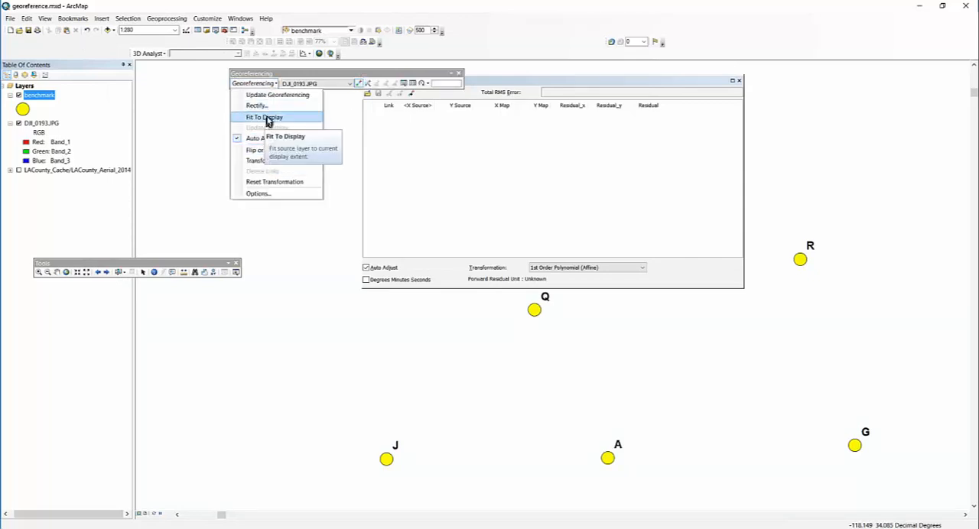
{"action": "left_click", "coordinate": [268, 117]}
- Reset the transformation of DJI_0193.JPG, fit the photo to the display again, and close the link table
{"action": "left_click", "coordinate": [260, 84]}
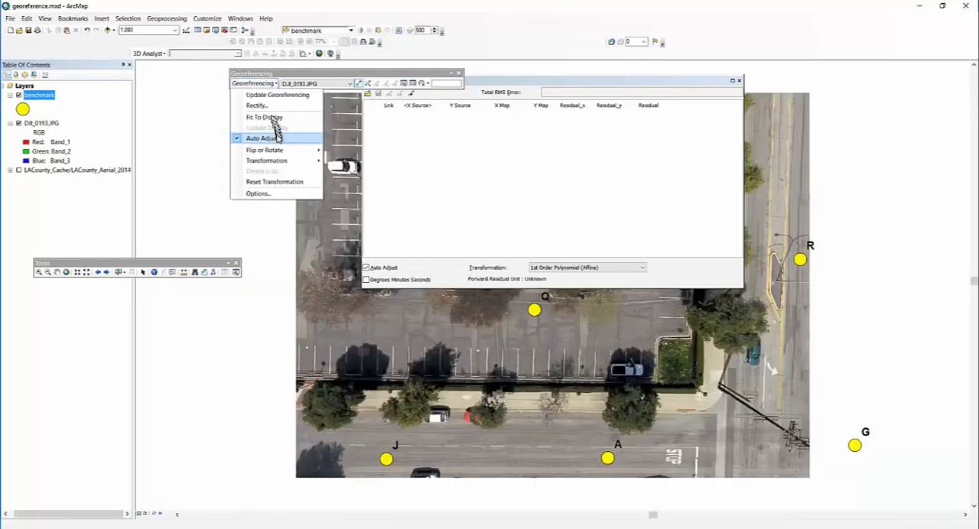
{"action": "left_click", "coordinate": [277, 186]}
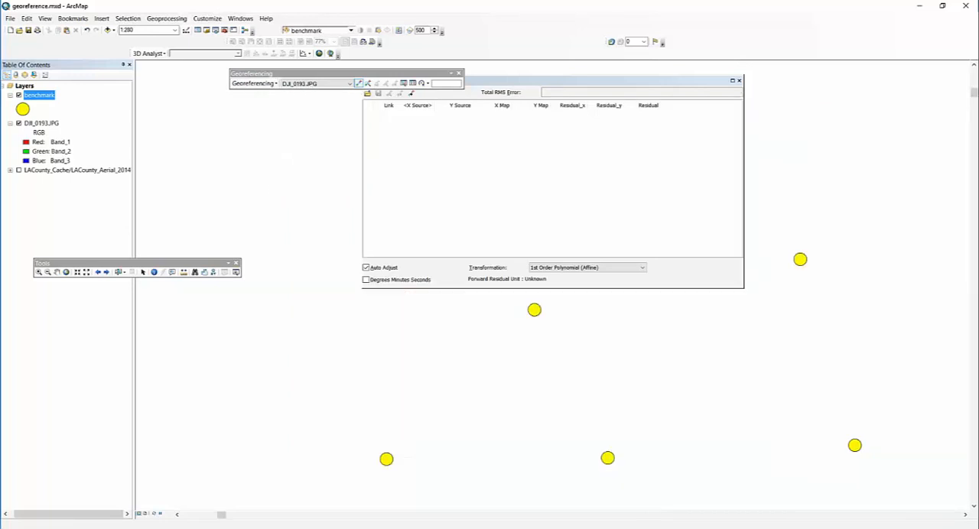
{"action": "left_click", "coordinate": [259, 85]}
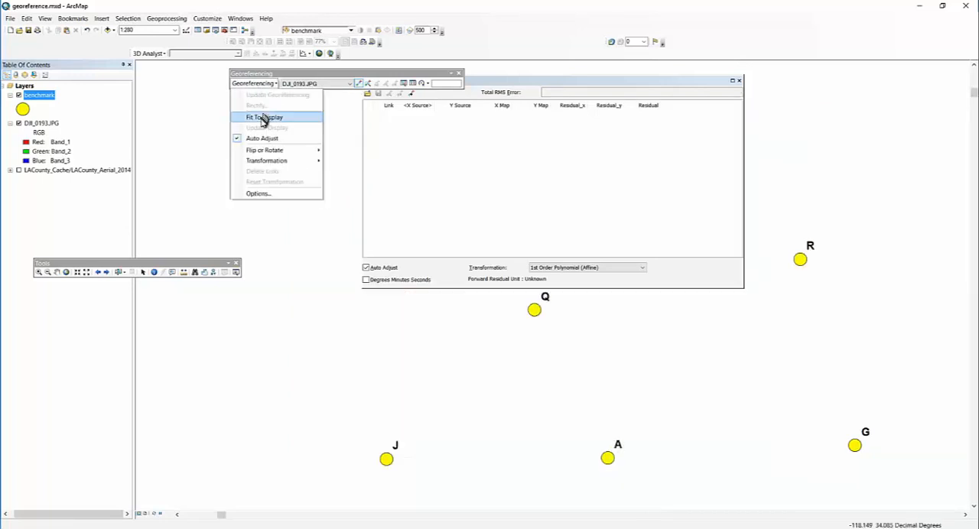
{"action": "left_click", "coordinate": [264, 117]}
{"action": "left_click", "coordinate": [739, 81]}
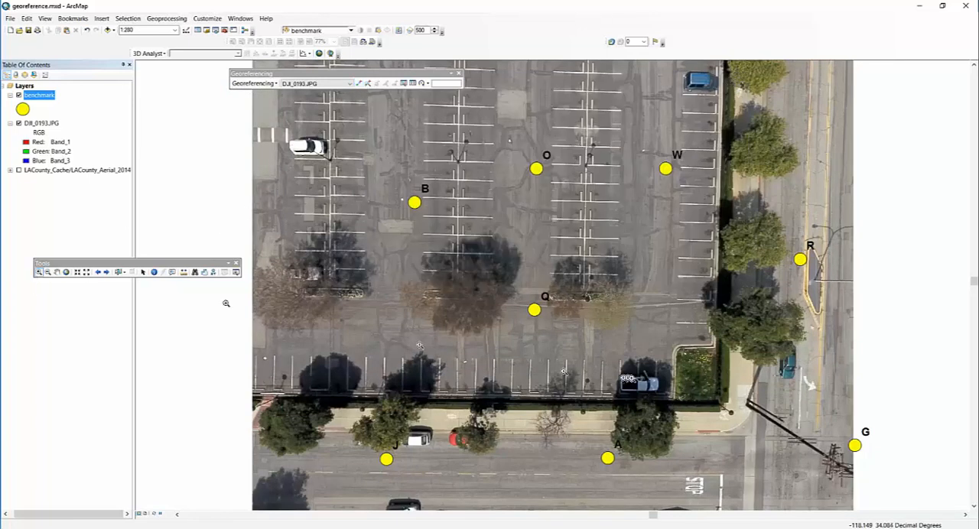
- Try again to link the white target in the grass corner of DJI_0193.JPG to benchmark G
{"action": "left_click_drag", "start_coordinate": [674, 322], "coordinate": [880, 478]}
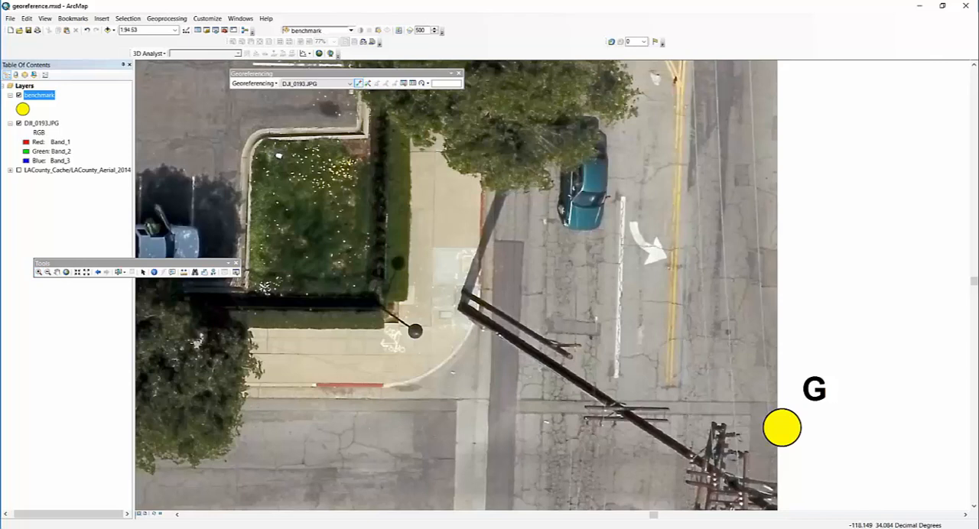
{"action": "left_click", "coordinate": [278, 155]}
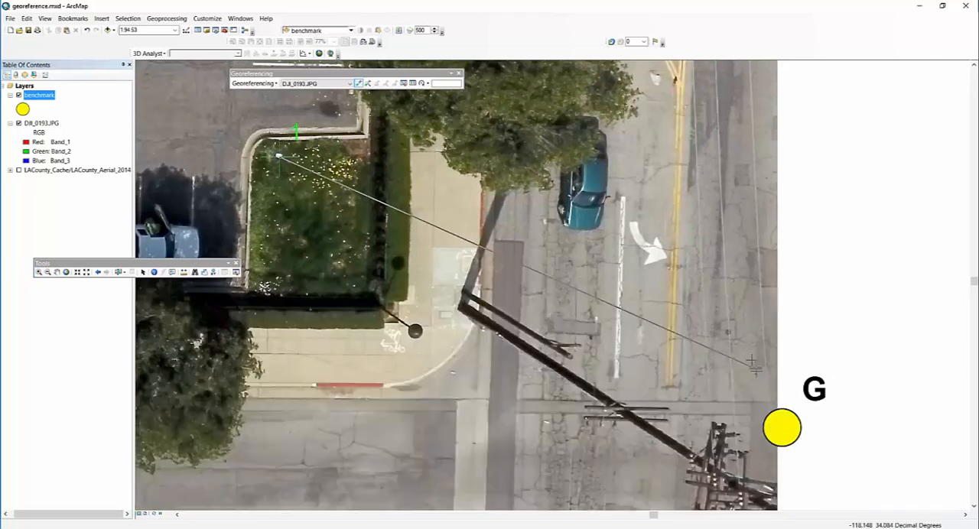
{"action": "left_click", "coordinate": [782, 427]}
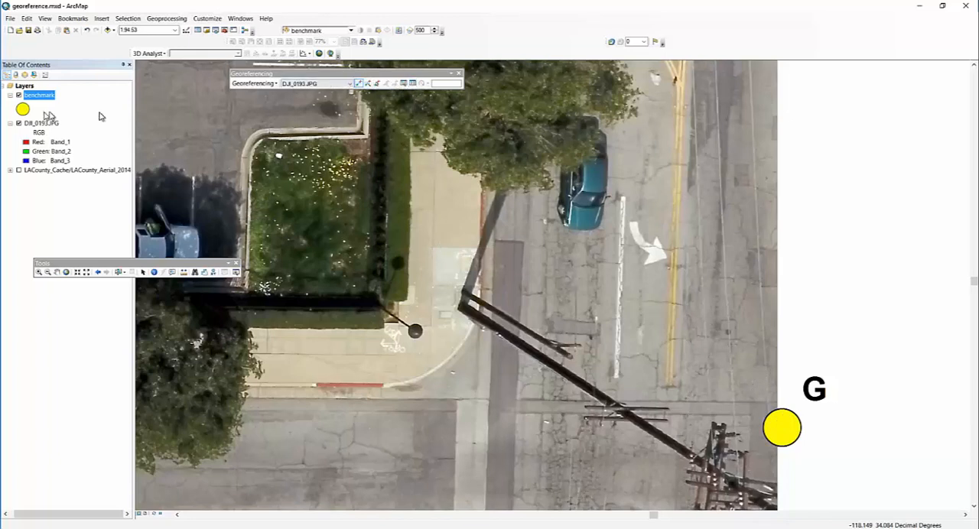
- Remove DJI_0193.JPG from the map and bring up the Catalog
{"action": "right_click", "coordinate": [50, 131]}
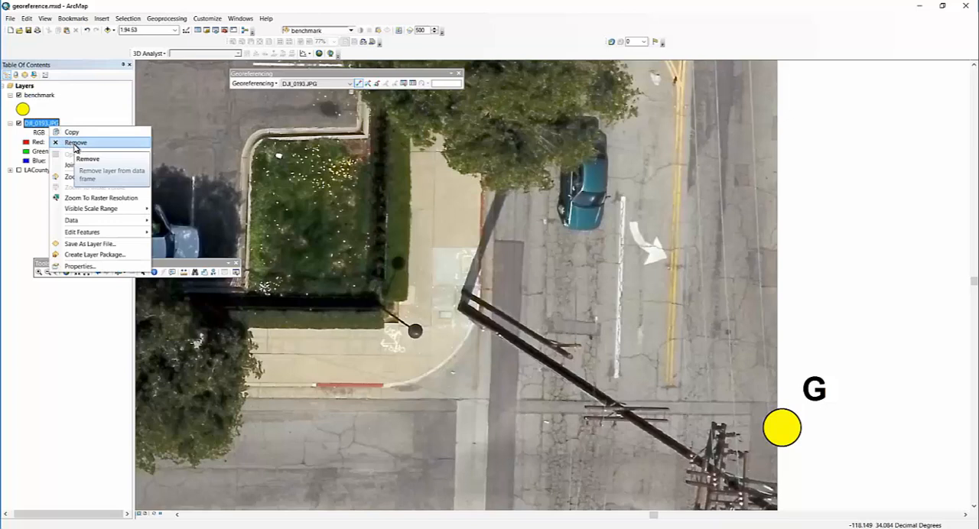
{"action": "left_click", "coordinate": [74, 145]}
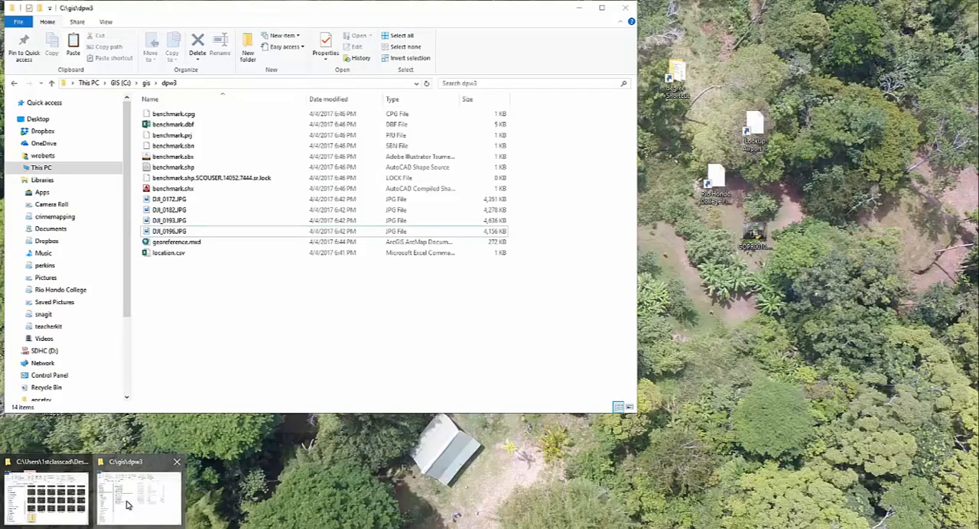
{"action": "left_click", "coordinate": [127, 505]}
{"action": "left_click_drag", "start_coordinate": [295, 12], "coordinate": [584, 68]}
{"action": "left_click", "coordinate": [83, 212]}
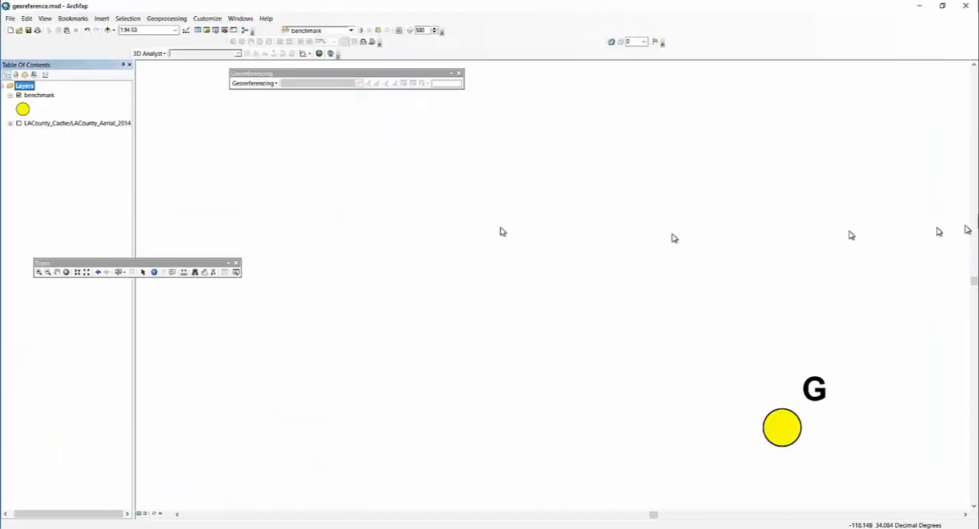
{"action": "left_click", "coordinate": [207, 30]}
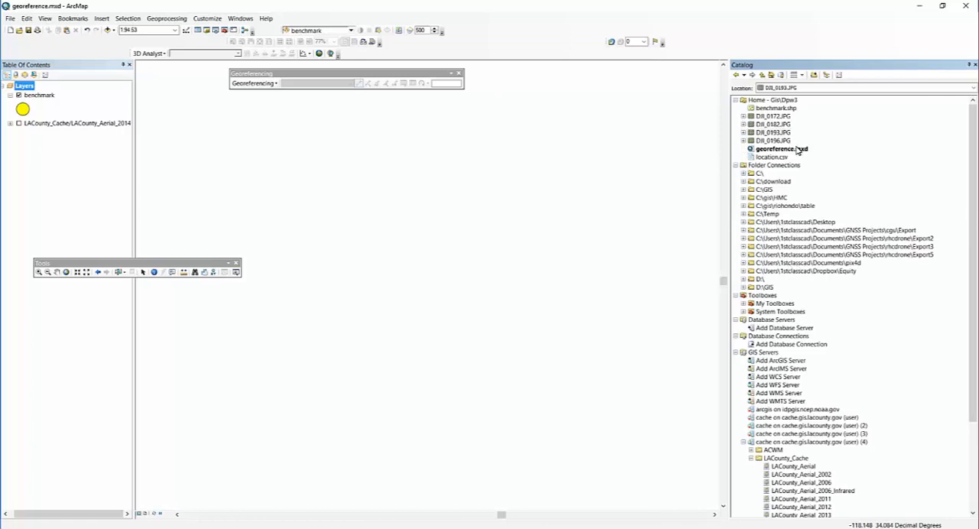
- Switch to File Explorer, examine the JGwx and aux.xml files accompanying DJI_0196.JPG in the dpw3 folder, and return to ArcMap
{"action": "key", "text": "alt+Tab"}
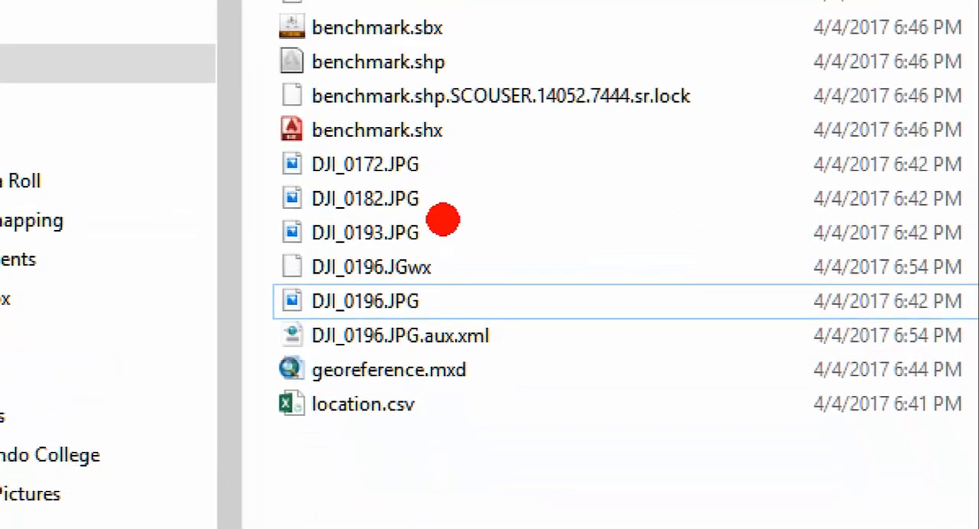
{"action": "mouse_move", "coordinate": [485, 236]}
{"action": "left_mouse_down"}
{"action": "mouse_move", "coordinate": [213, 243]}
{"action": "mouse_move", "coordinate": [302, 371]}
{"action": "mouse_move", "coordinate": [535, 360]}
{"action": "mouse_move", "coordinate": [478, 214]}
{"action": "mouse_move", "coordinate": [468, 214]}
{"action": "left_mouse_up"}
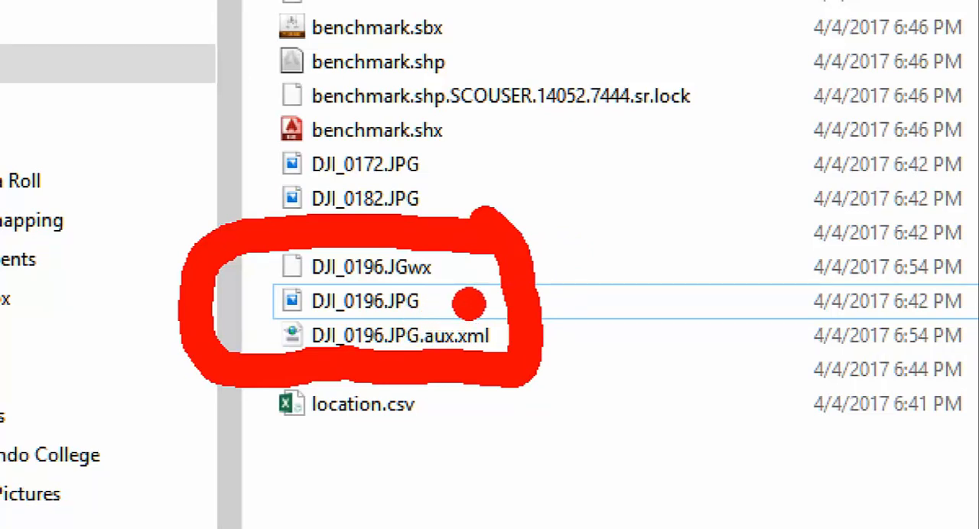
{"action": "left_click_drag", "start_coordinate": [479, 301], "coordinate": [540, 268]}
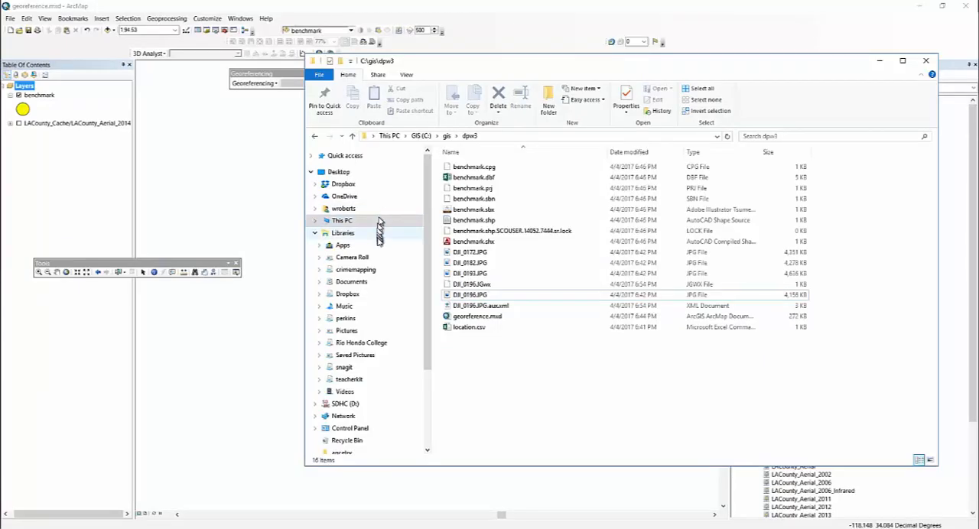
{"action": "left_click_drag", "start_coordinate": [485, 277], "coordinate": [112, 181]}
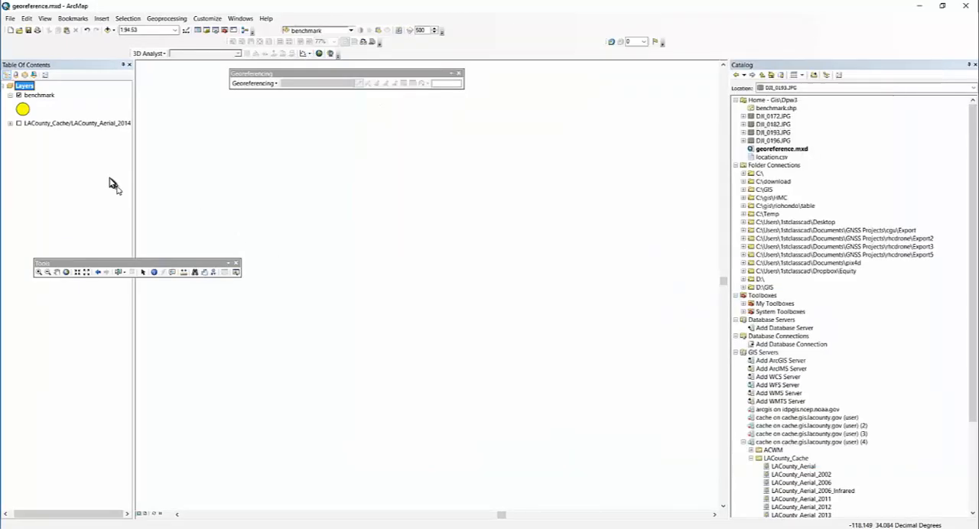
- Save georeference.mxd and reload it by starting a blank map and reopening the document from the dpw3 folder
{"action": "left_click_drag", "start_coordinate": [29, 30], "coordinate": [23, 32]}
{"action": "left_click", "coordinate": [10, 31]}
{"action": "left_click", "coordinate": [575, 353]}
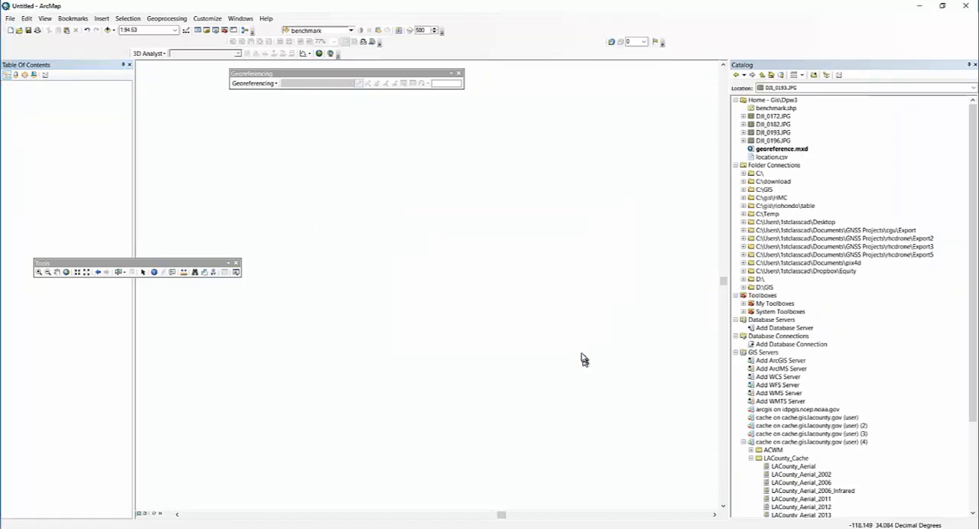
{"action": "left_click", "coordinate": [11, 20]}
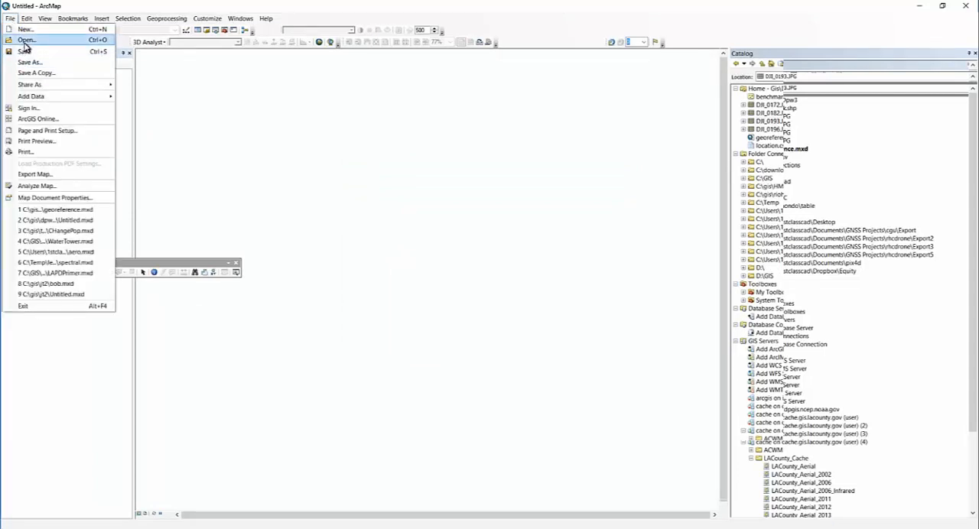
{"action": "left_click", "coordinate": [25, 39]}
{"action": "left_click", "coordinate": [411, 207]}
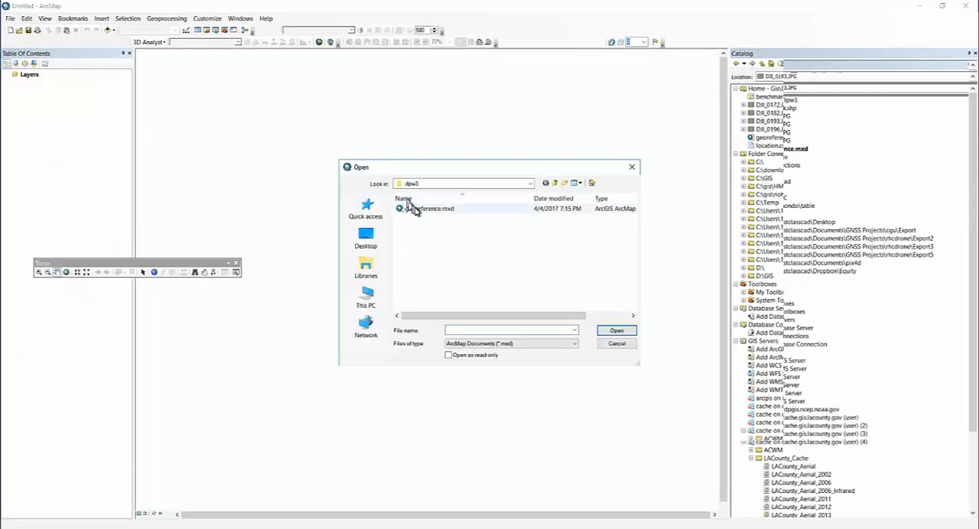
{"action": "left_click", "coordinate": [622, 332]}
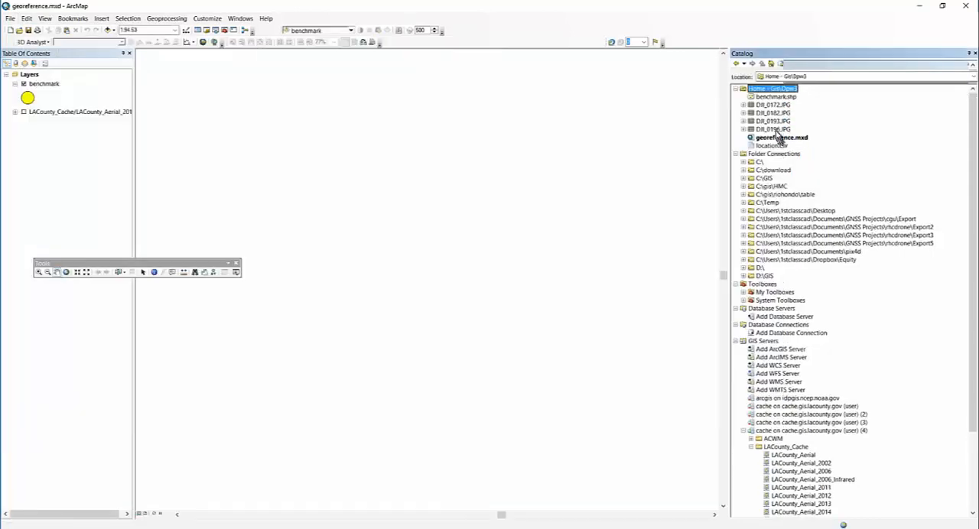
- Add DJI_0193.JPG to the map with benchmarks Q, R, A and G in view, accepting the unknown spatial reference
{"action": "right_click", "coordinate": [51, 85]}
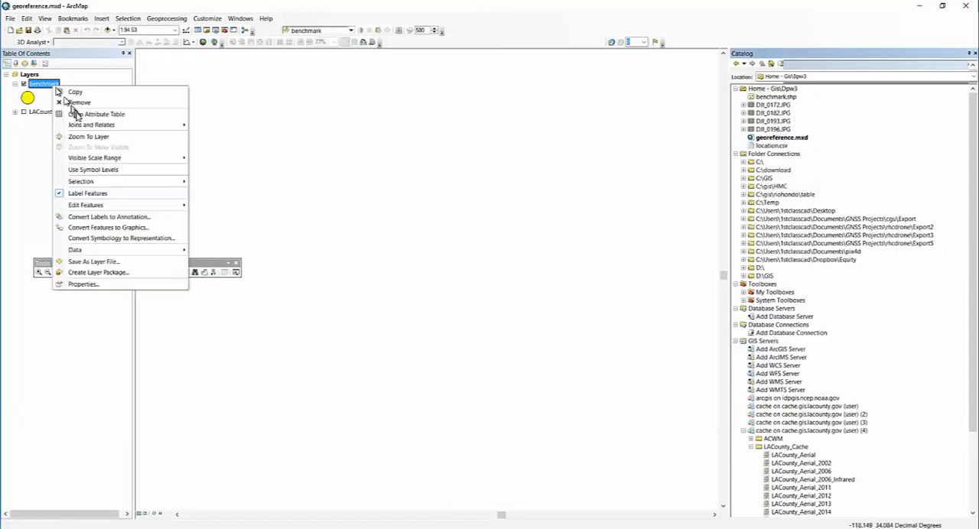
{"action": "left_click", "coordinate": [87, 137]}
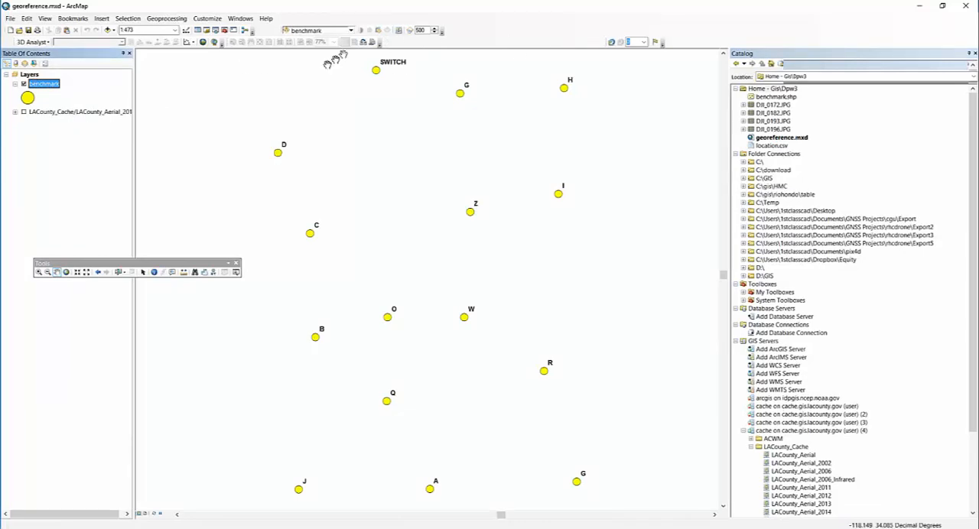
{"action": "left_click", "coordinate": [38, 275]}
{"action": "left_click_drag", "start_coordinate": [365, 352], "coordinate": [623, 503]}
{"action": "left_click_drag", "start_coordinate": [780, 120], "coordinate": [249, 148]}
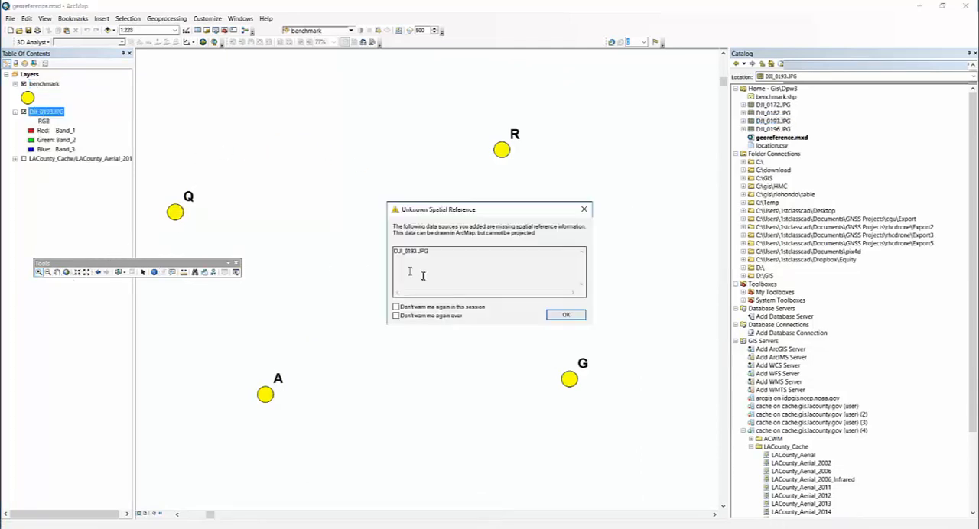
{"action": "left_click", "coordinate": [566, 316]}
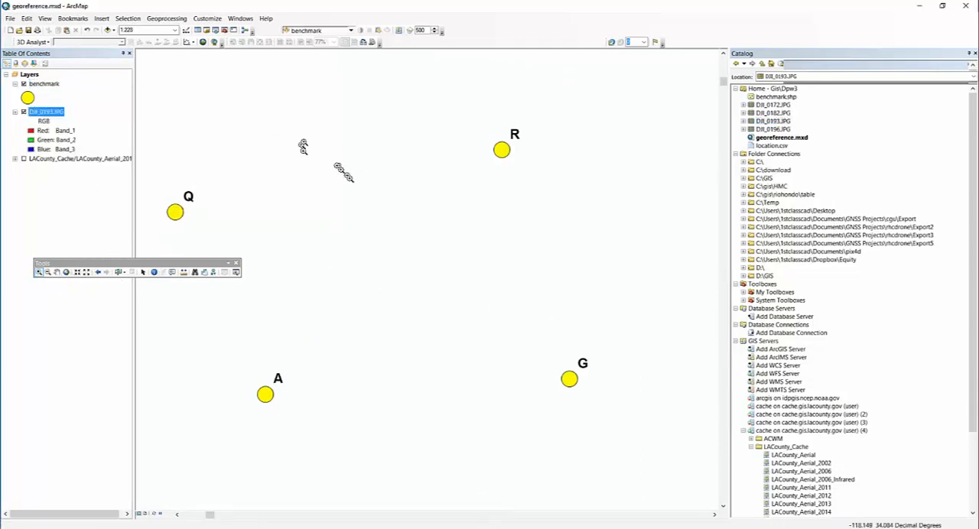
- Show the Georeferencing tools and fit DJI_0193.JPG to the display
{"action": "right_click", "coordinate": [489, 40]}
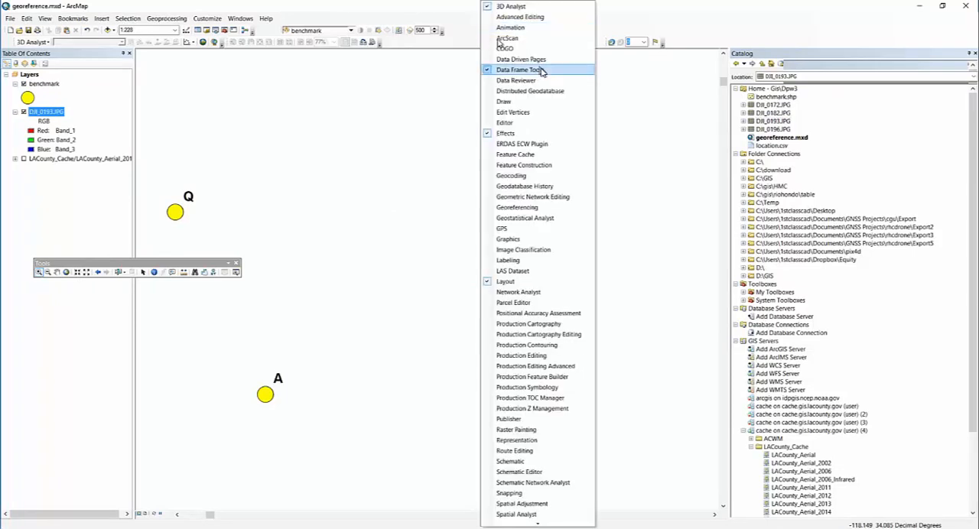
{"action": "left_click", "coordinate": [513, 207]}
{"action": "left_click", "coordinate": [196, 101]}
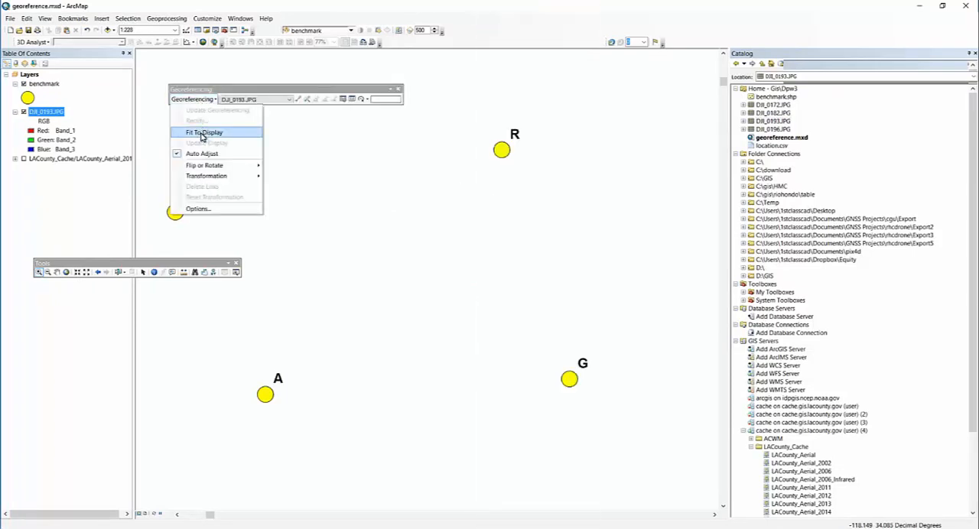
{"action": "left_click", "coordinate": [201, 132]}
- Link the white target in the photo's grass corner to benchmark G as the first control point
{"action": "left_click_drag", "start_coordinate": [524, 329], "coordinate": [621, 420]}
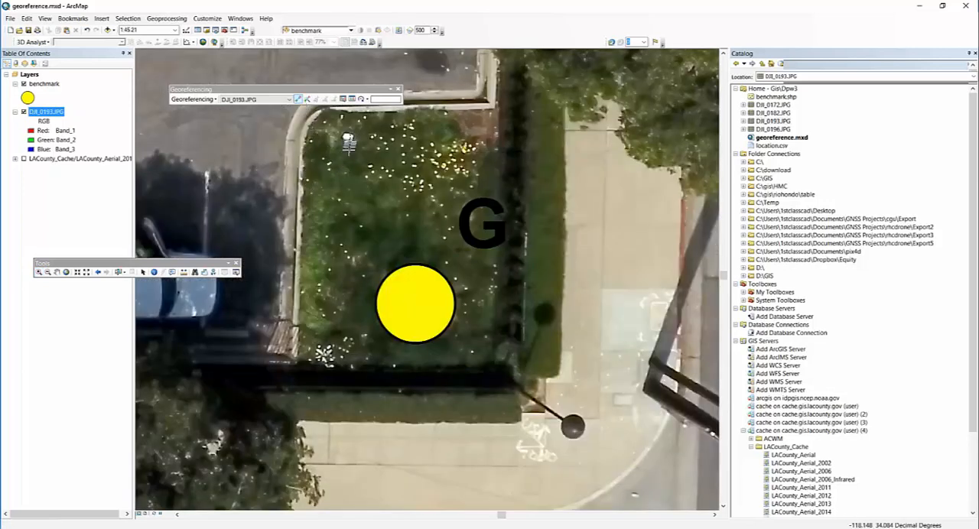
{"action": "left_click", "coordinate": [348, 137]}
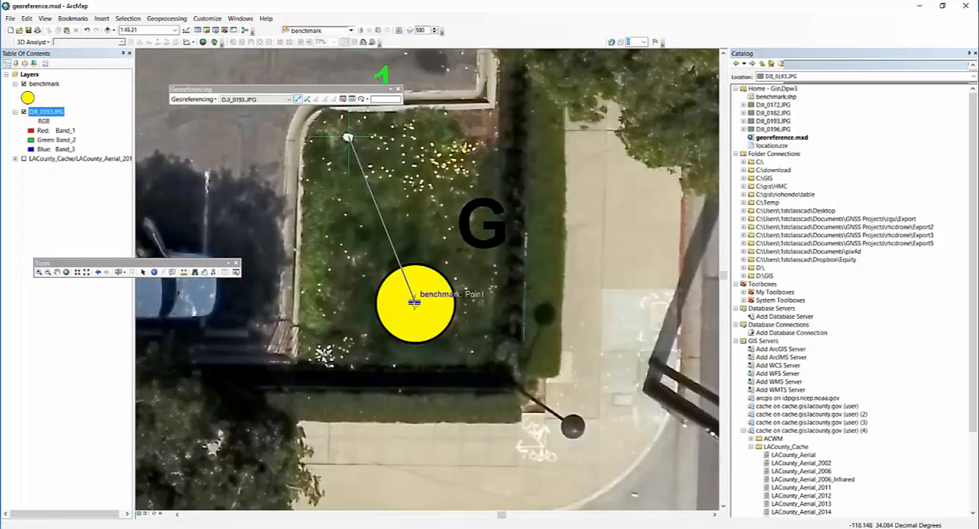
{"action": "left_click", "coordinate": [415, 304]}
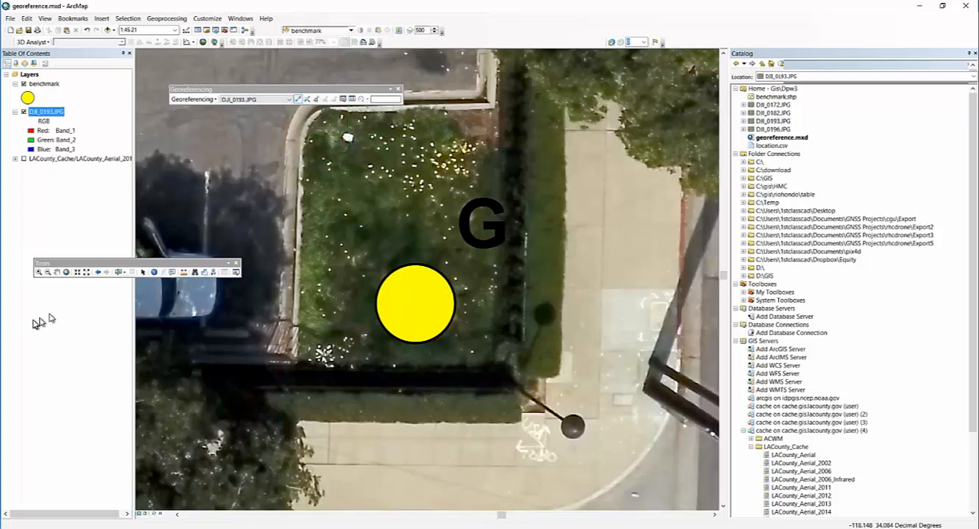
- Check where benchmark Q and its neighbours lie in the DPWGeoreference.pdf reference map in the browser, and return to ArcMap
{"action": "left_click", "coordinate": [96, 273]}
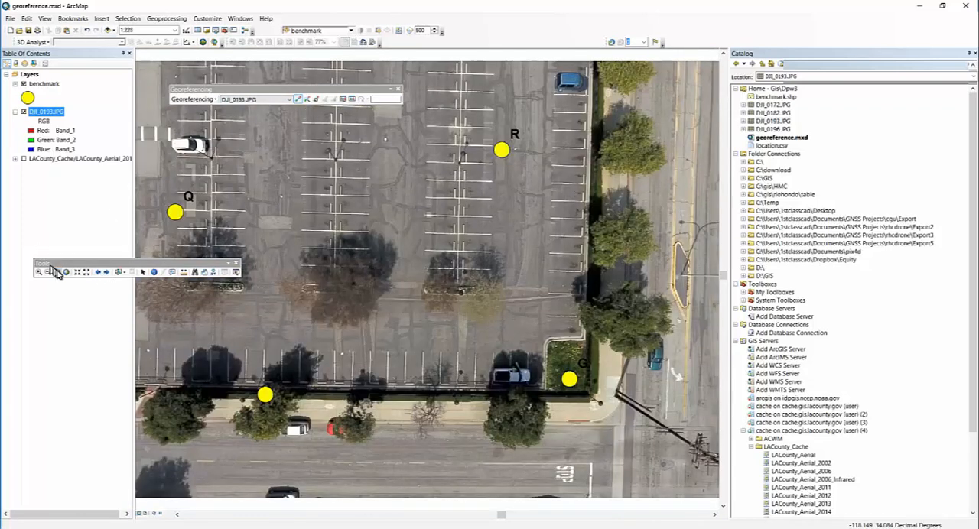
{"action": "left_click_drag", "start_coordinate": [313, 160], "coordinate": [457, 274]}
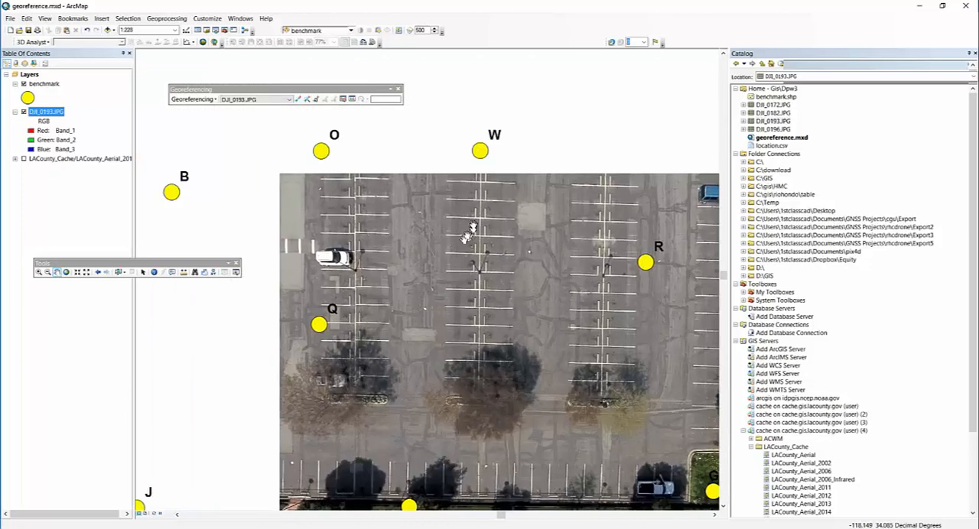
{"action": "left_click_drag", "start_coordinate": [359, 234], "coordinate": [524, 262]}
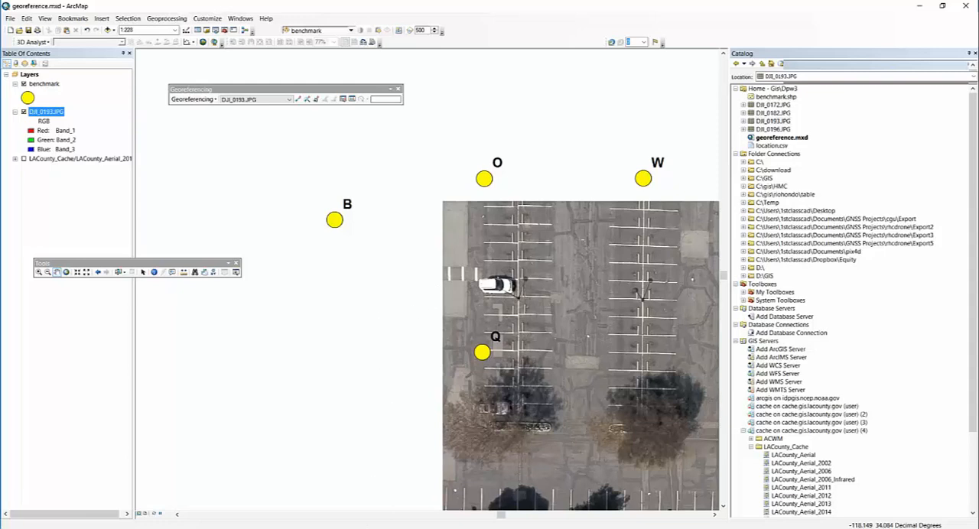
{"action": "mouse_move", "coordinate": [162, 528]}
{"action": "left_click", "coordinate": [163, 498]}
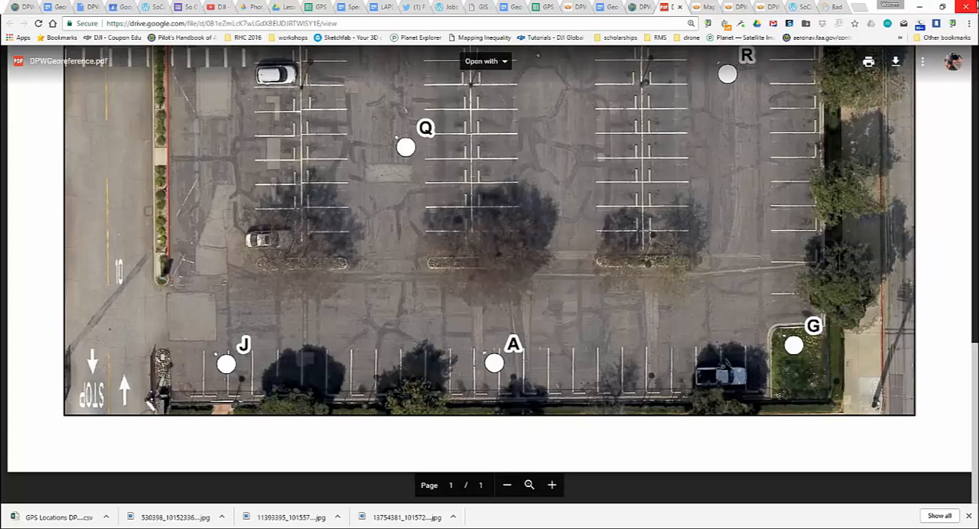
{"action": "left_click", "coordinate": [918, 6]}
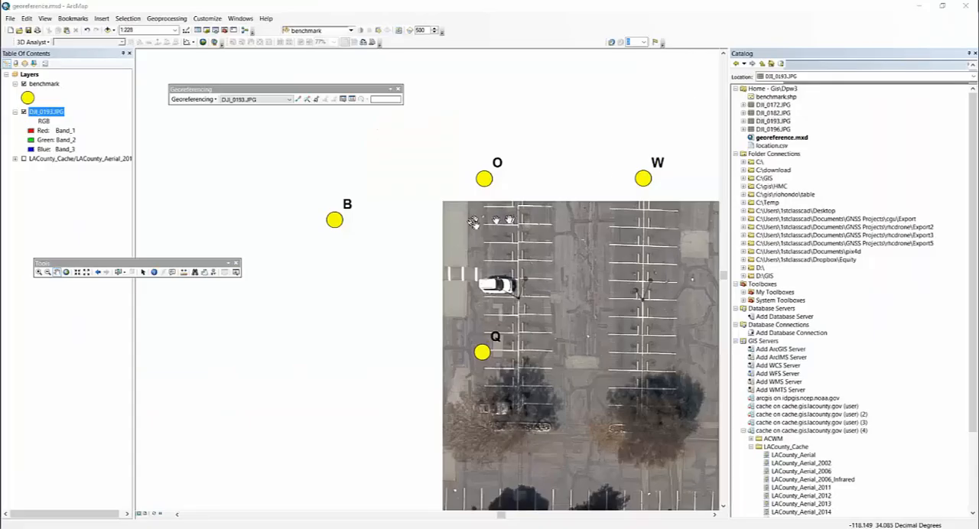
- Link the white target on the parking lot pavement to benchmark Q as the second control point, and review the link table
{"action": "scroll", "coordinate": [588, 335], "scroll_direction": "down", "scroll_amount": 1}
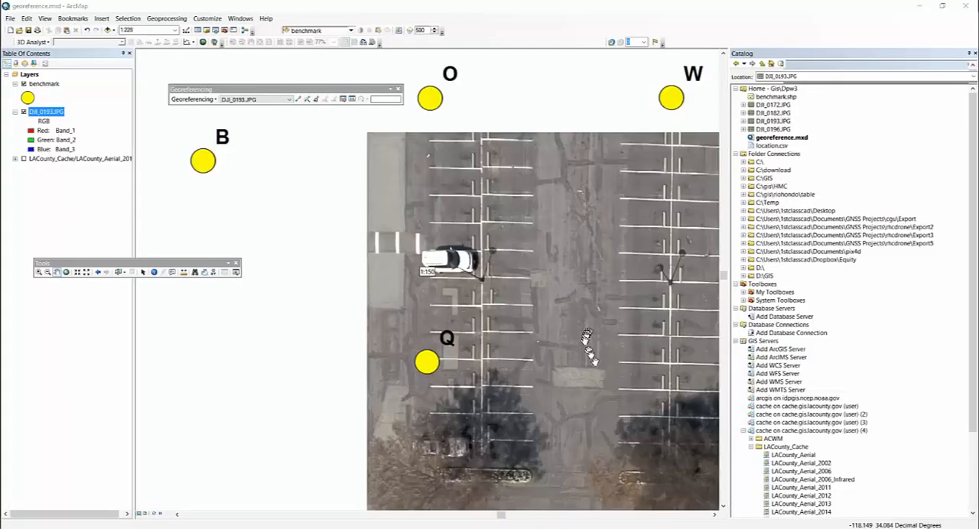
{"action": "scroll", "coordinate": [587, 335], "scroll_direction": "down", "scroll_amount": 2}
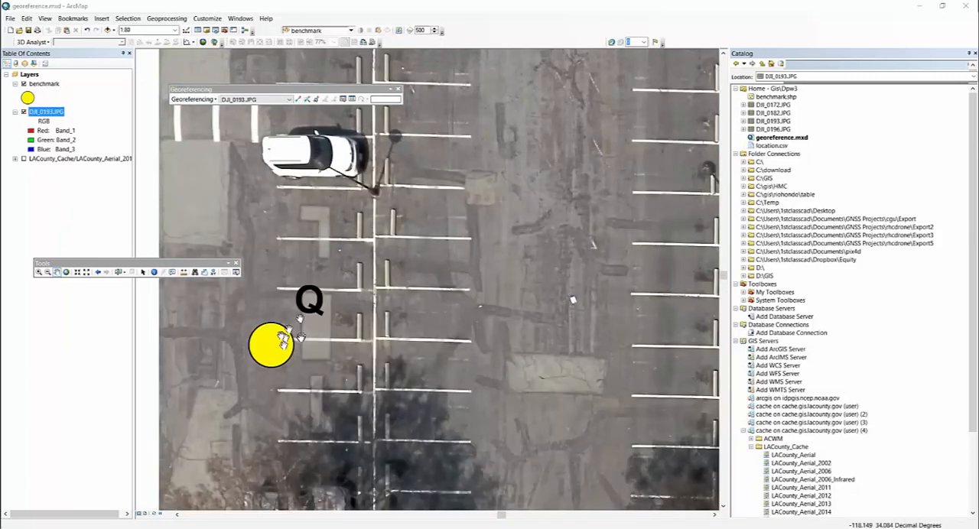
{"action": "left_click", "coordinate": [298, 99]}
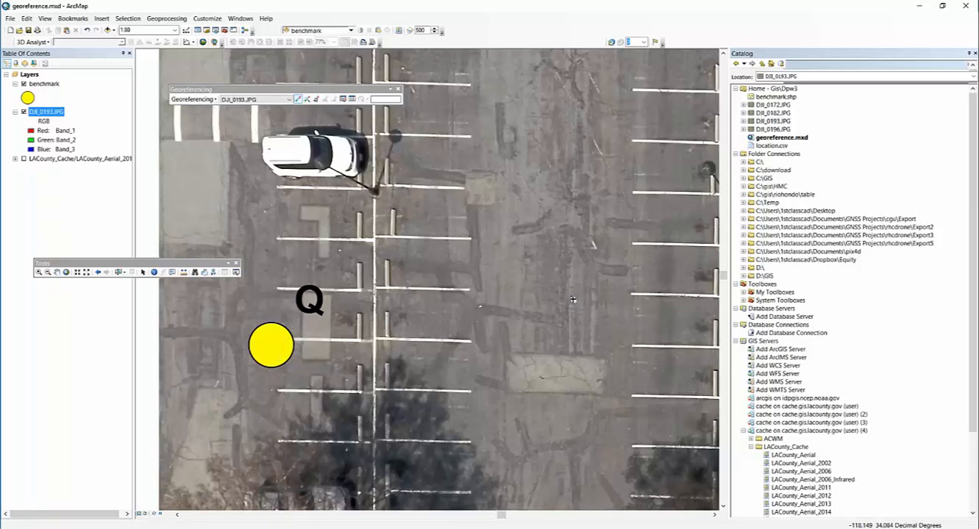
{"action": "left_click", "coordinate": [572, 300]}
{"action": "left_click", "coordinate": [271, 344]}
{"action": "left_click", "coordinate": [352, 101]}
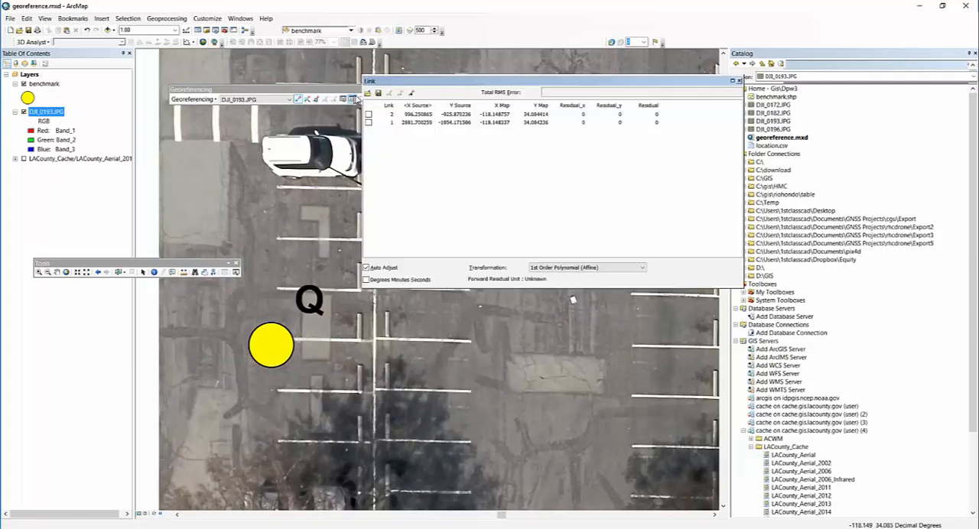
{"action": "left_click", "coordinate": [740, 81]}
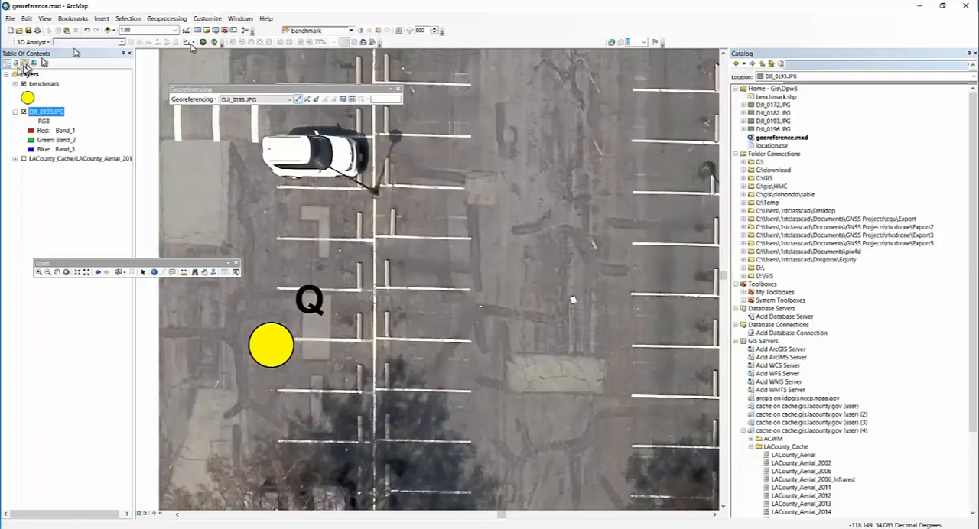
- Link the white target at the western end of the photo's southernmost parking row to benchmark J as the third control point
{"action": "left_click", "coordinate": [98, 272]}
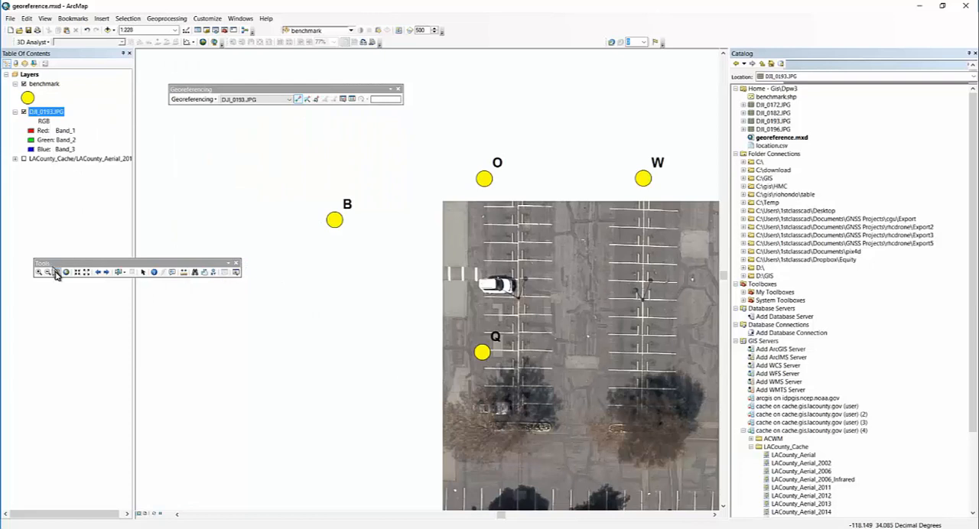
{"action": "left_click_drag", "start_coordinate": [262, 363], "coordinate": [280, 158]}
{"action": "left_click_drag", "start_coordinate": [444, 334], "coordinate": [383, 289]}
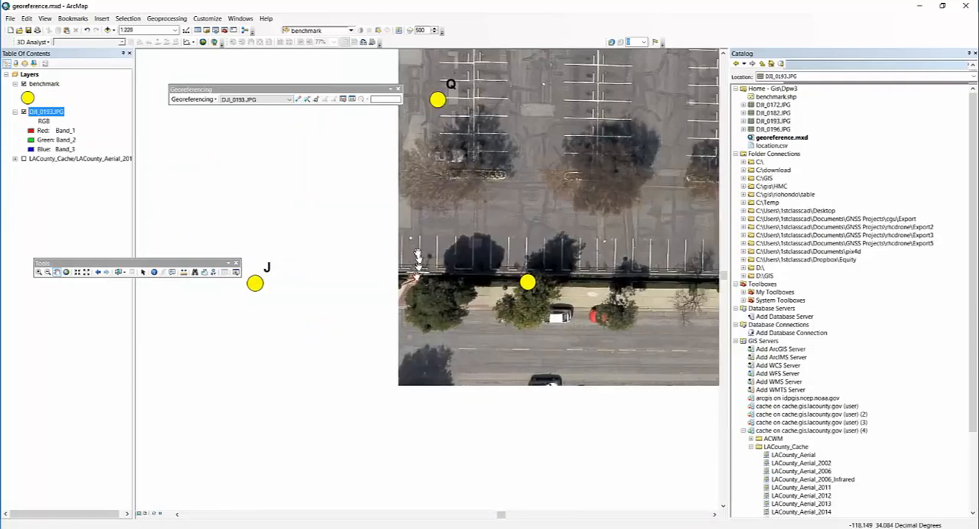
{"action": "scroll", "coordinate": [387, 241], "scroll_direction": "up", "scroll_amount": 2}
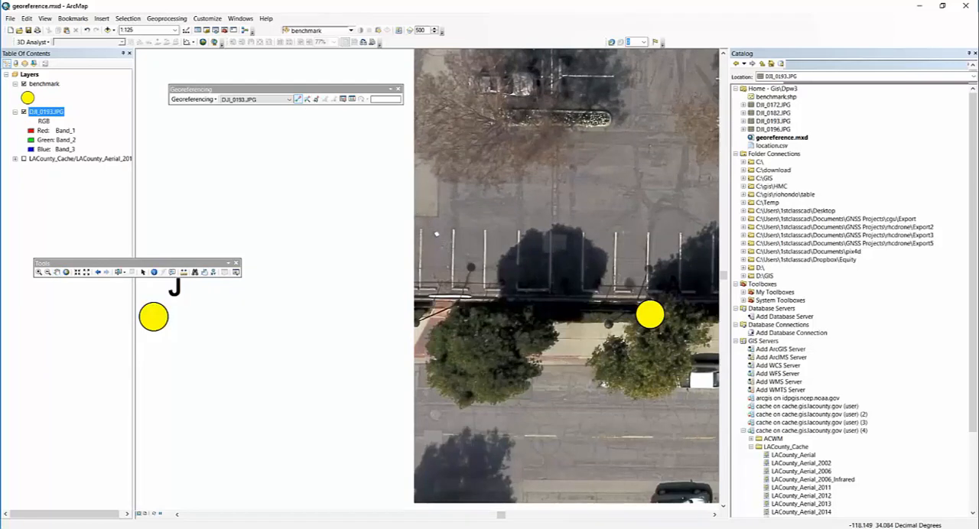
{"action": "left_click", "coordinate": [436, 234]}
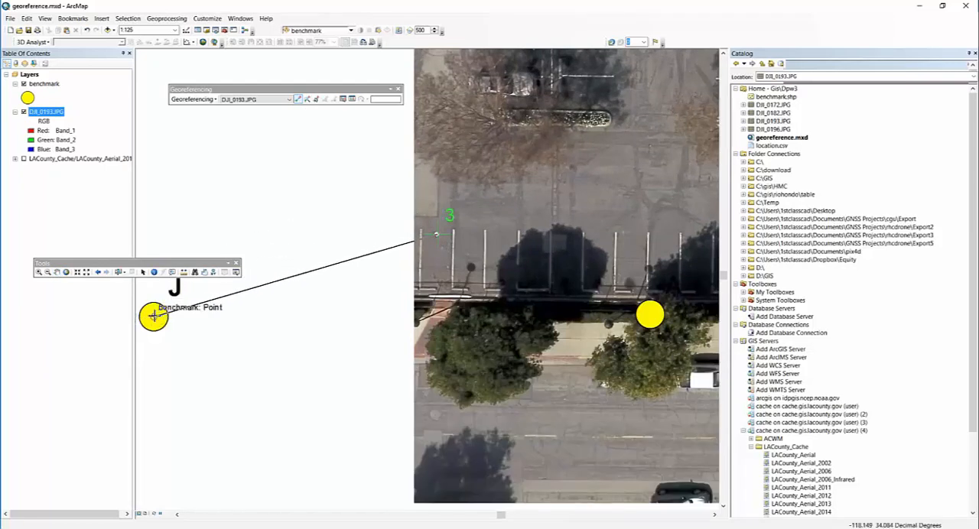
{"action": "left_click", "coordinate": [154, 316]}
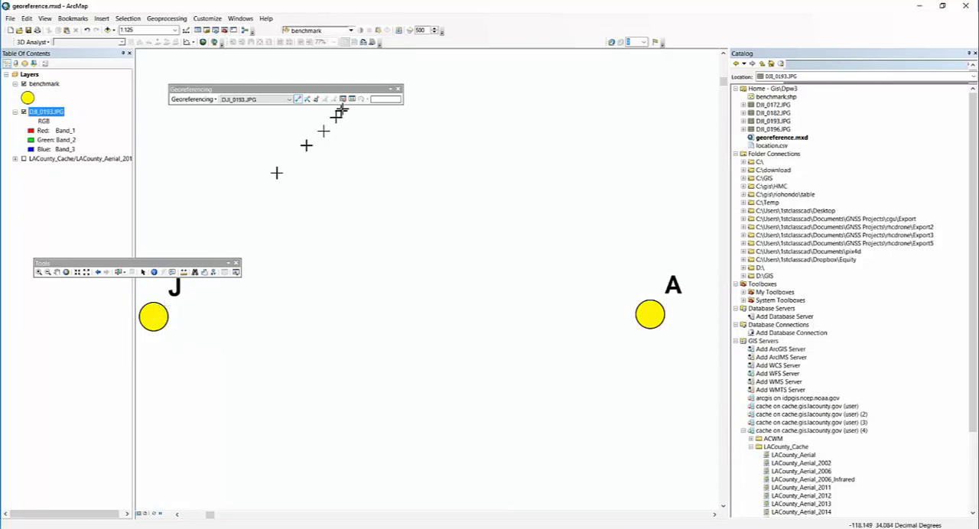
- Reset the transformation of DJI_0193.JPG, bring benchmarks O, W, R, A and G into view, and remove the photo from the map
{"action": "left_click", "coordinate": [178, 101]}
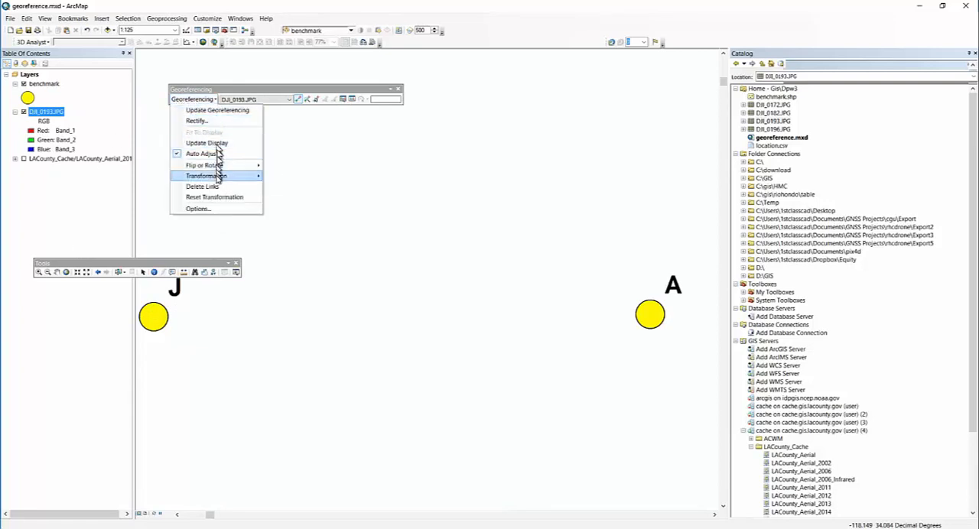
{"action": "left_click", "coordinate": [222, 198]}
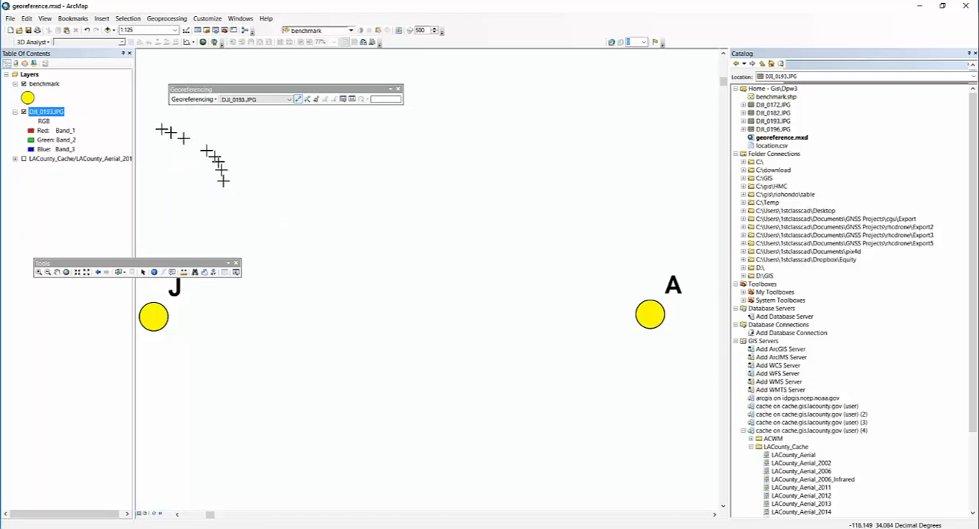
{"action": "right_click", "coordinate": [40, 84]}
{"action": "left_click", "coordinate": [70, 134]}
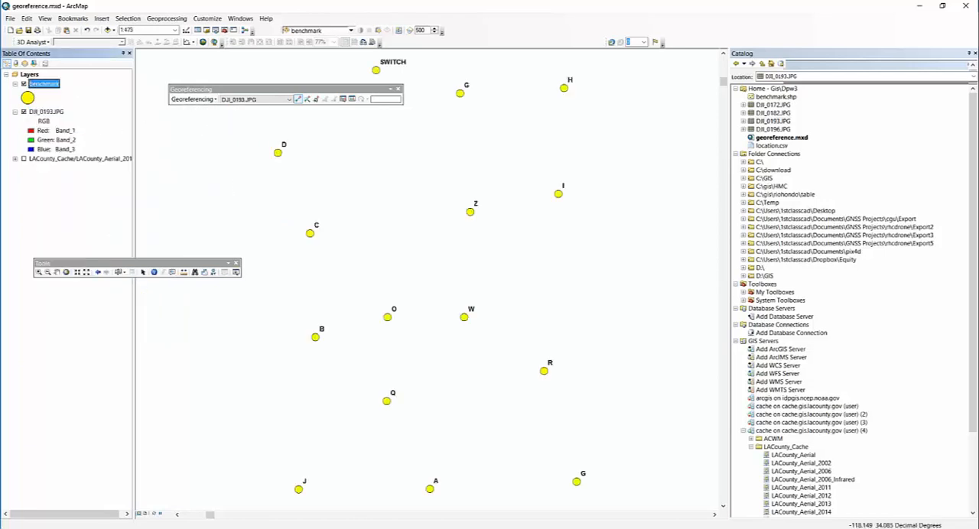
{"action": "left_click", "coordinate": [40, 273]}
{"action": "left_click_drag", "start_coordinate": [346, 294], "coordinate": [660, 512]}
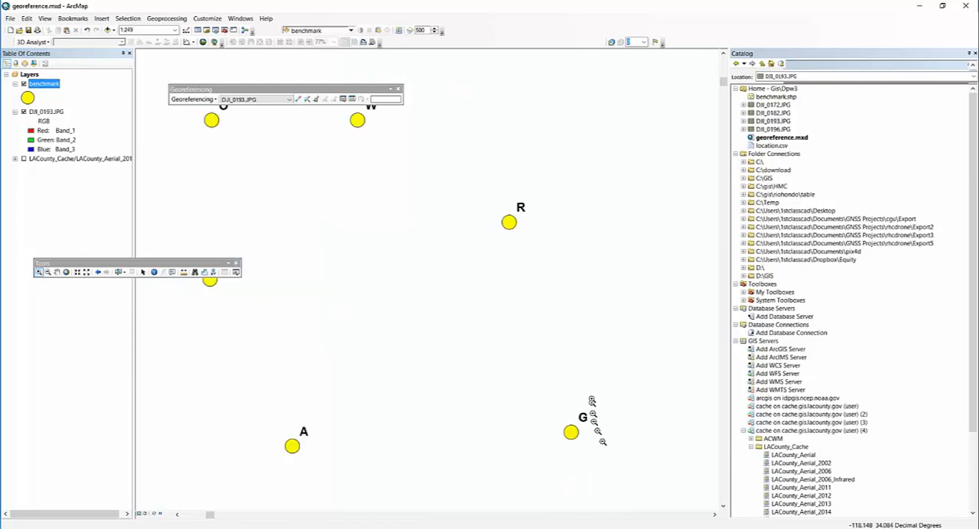
{"action": "left_click", "coordinate": [193, 99]}
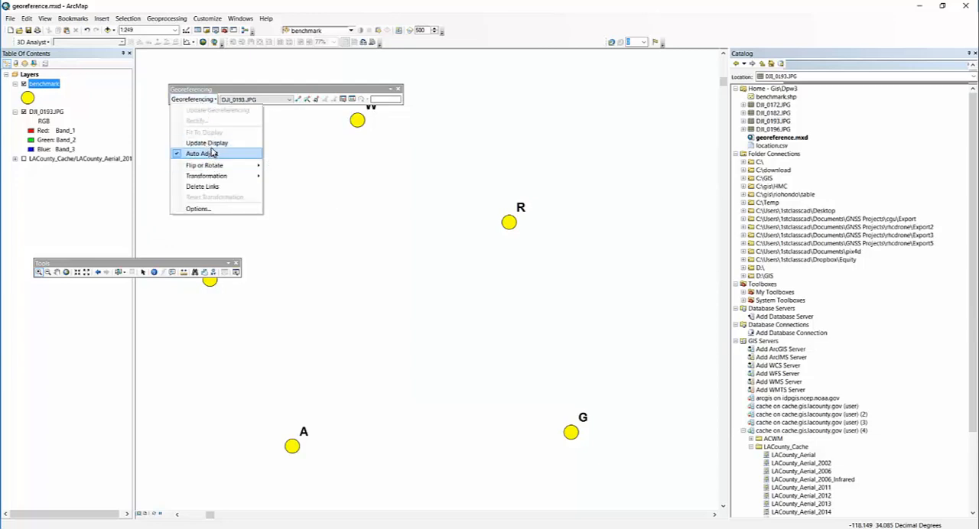
{"action": "right_click", "coordinate": [48, 112]}
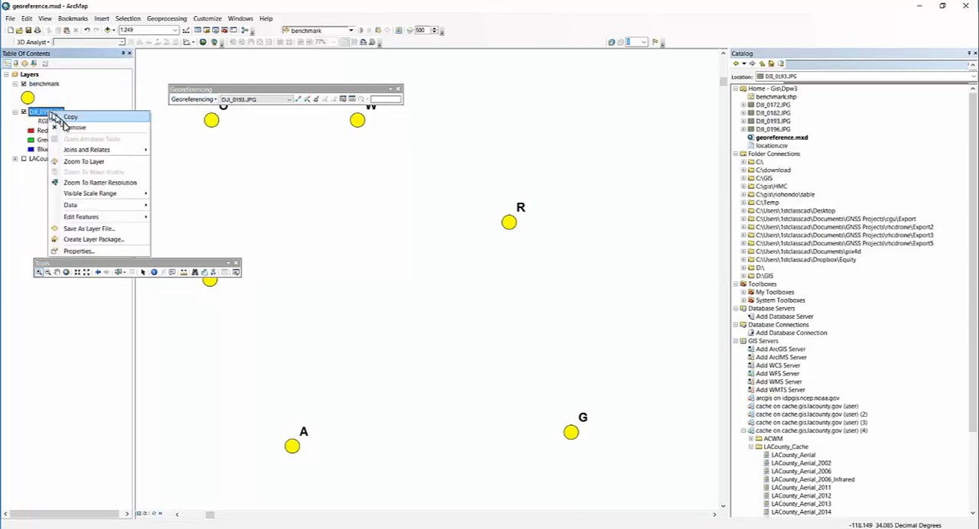
{"action": "left_click", "coordinate": [73, 126]}
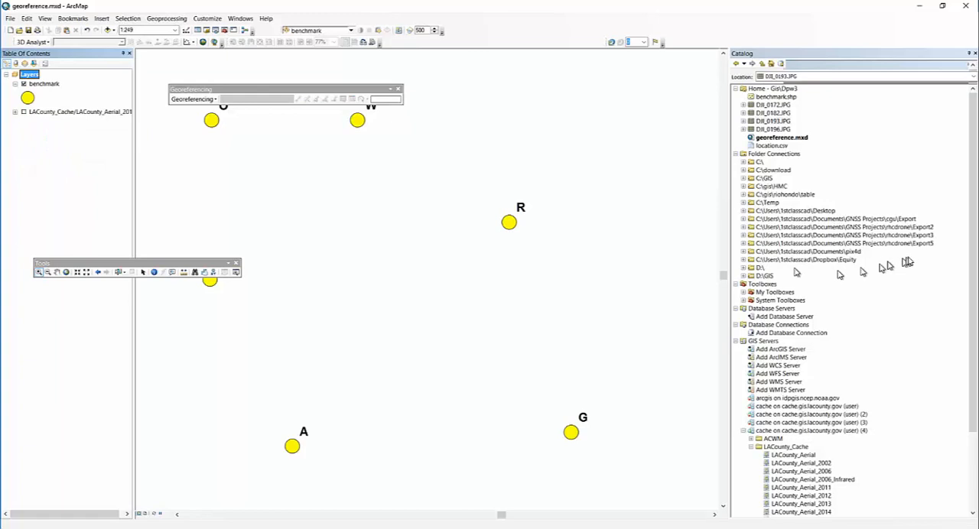
- Rename the photo file DJI_0193.JPG as DJI_0193a.JPG and add it to the map, accepting the unknown spatial reference
{"action": "left_click", "coordinate": [776, 123]}
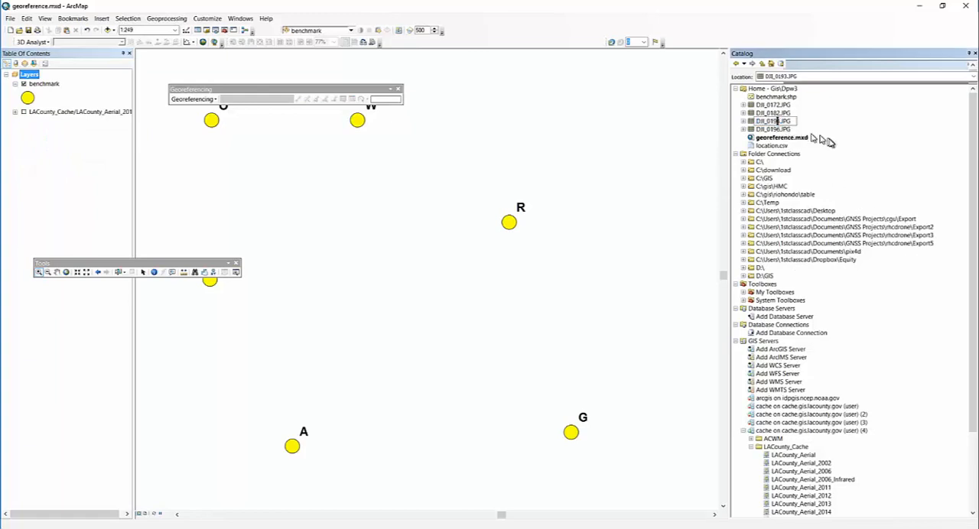
{"action": "left_click_drag", "start_coordinate": [831, 143], "coordinate": [599, 262]}
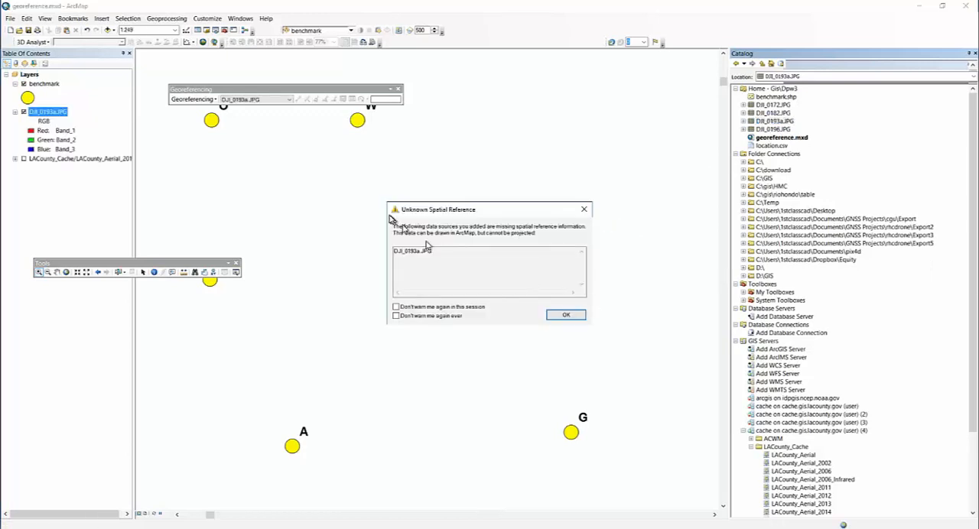
{"action": "left_click", "coordinate": [563, 314]}
- Fit DJI_0193a.JPG to the display and try to link the white target in the grass corner to benchmark G
{"action": "left_click", "coordinate": [193, 100]}
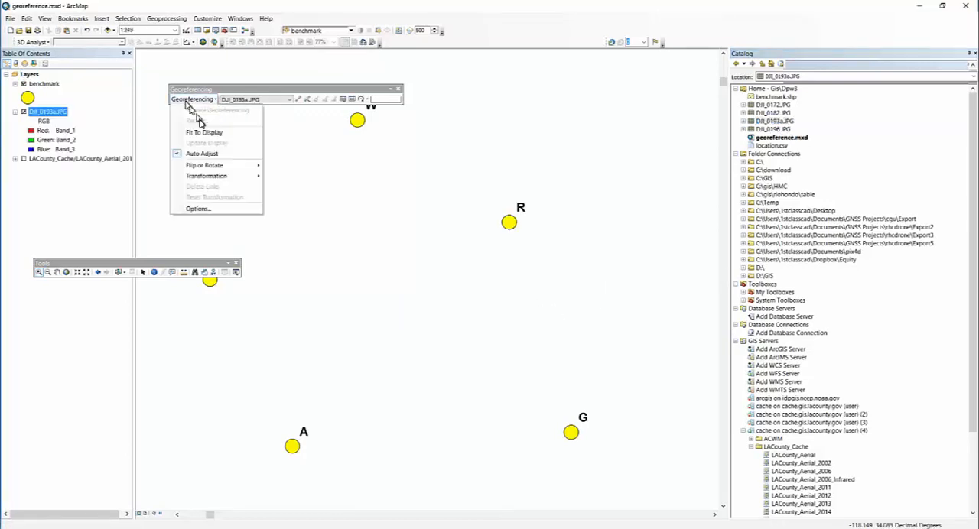
{"action": "left_click", "coordinate": [205, 133]}
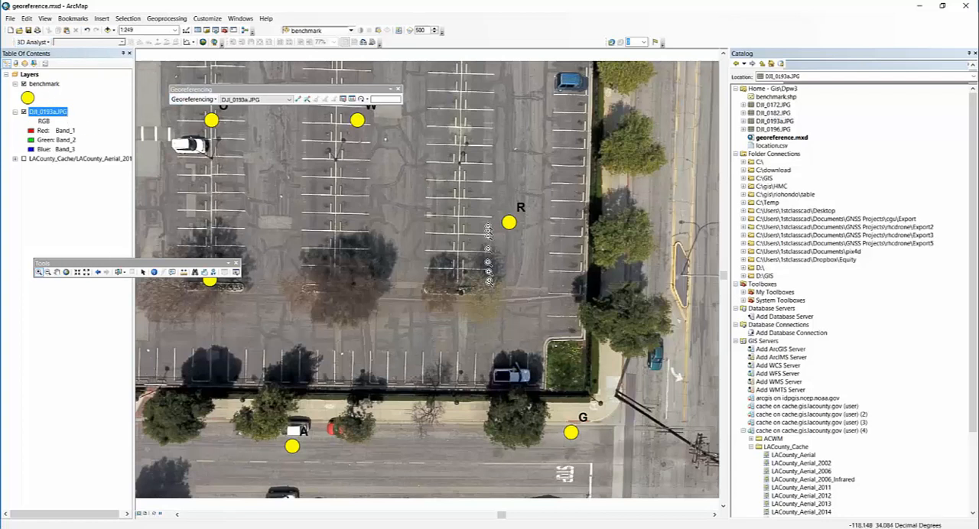
{"action": "left_click_drag", "start_coordinate": [683, 473], "coordinate": [485, 321]}
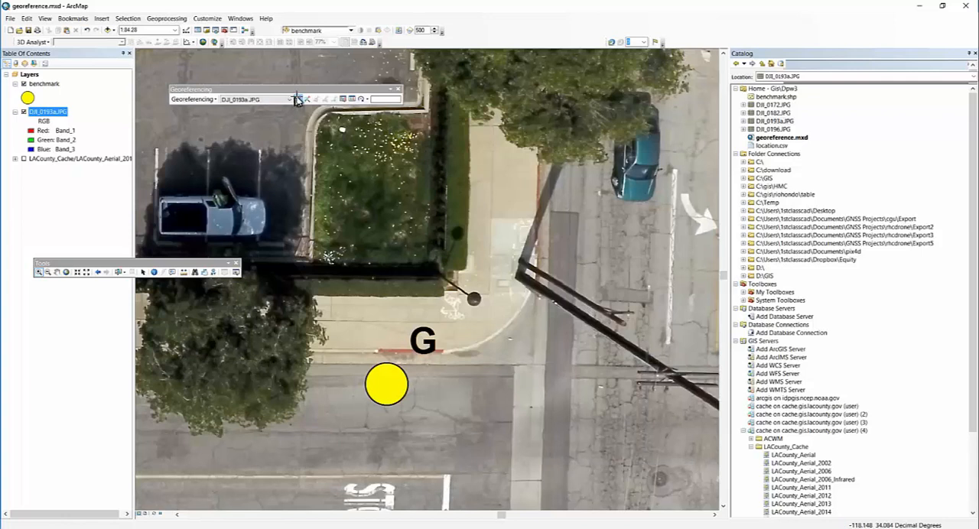
{"action": "left_click", "coordinate": [342, 131]}
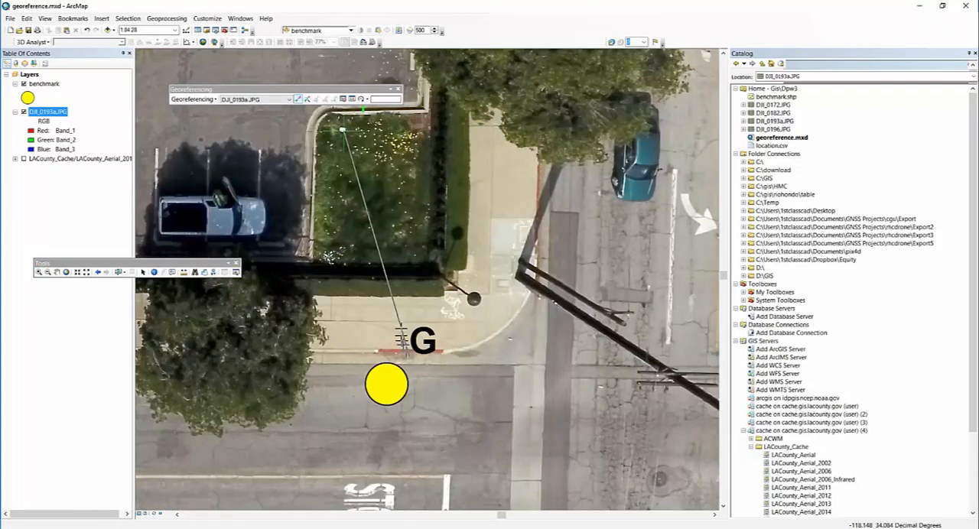
{"action": "left_click", "coordinate": [385, 384]}
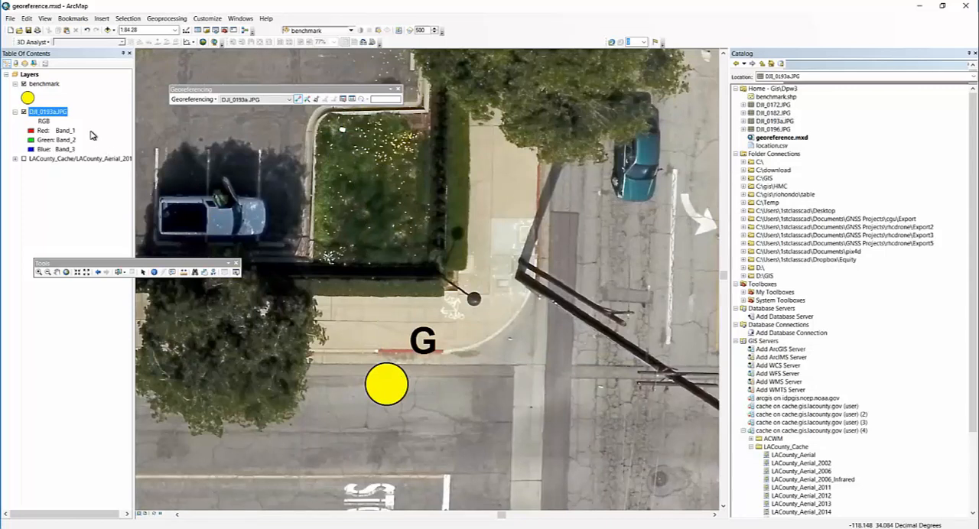
- Remove the LACounty_Cache aerial layer from the map and insert a new data frame
{"action": "right_click", "coordinate": [72, 160]}
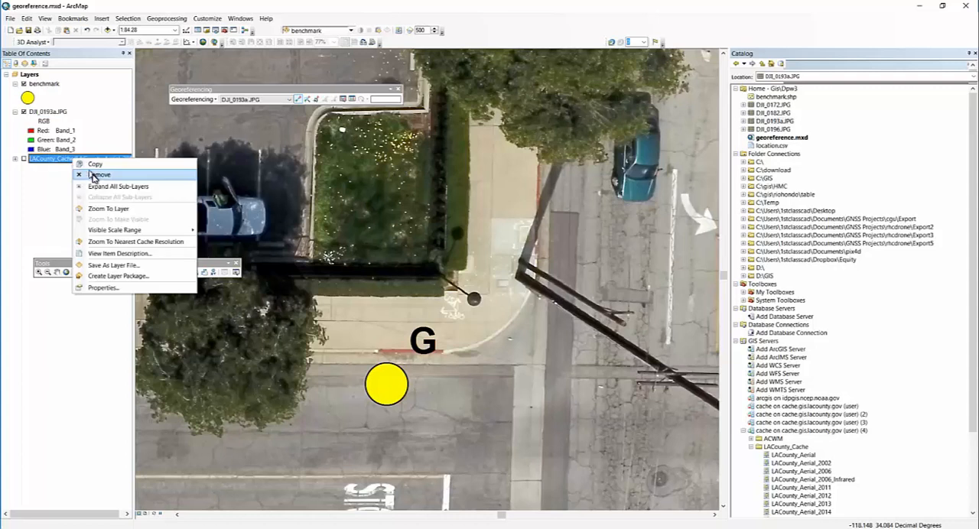
{"action": "left_click", "coordinate": [86, 175]}
{"action": "left_click", "coordinate": [104, 17]}
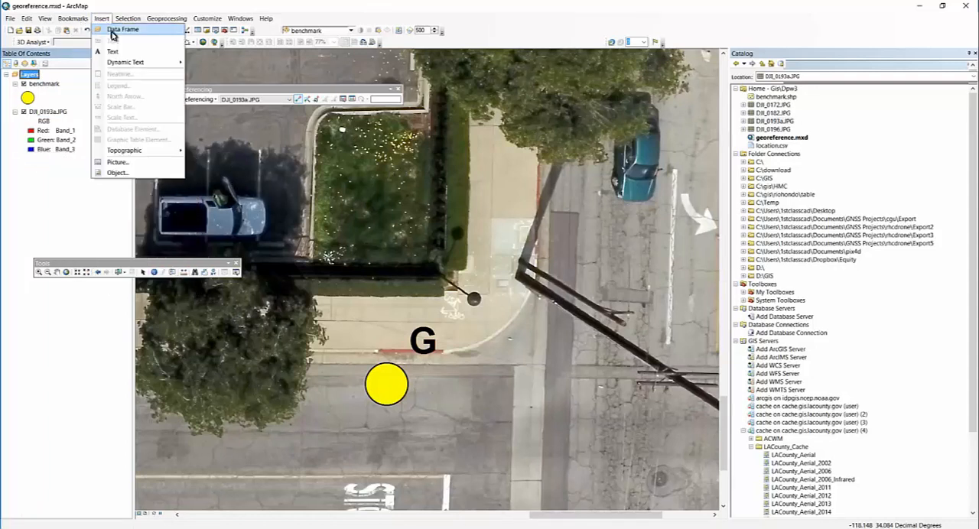
{"action": "left_click", "coordinate": [102, 19]}
{"action": "left_click", "coordinate": [110, 30]}
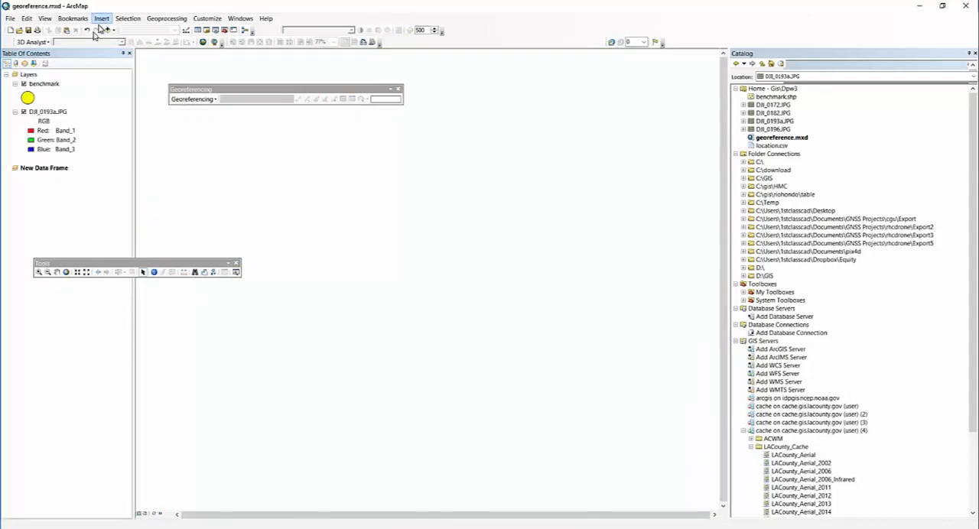
- Copy the benchmark and DJI_0193a.JPG layers into the new data frame, with the area around benchmark G in view
{"action": "left_click_drag", "start_coordinate": [48, 87], "coordinate": [346, 260]}
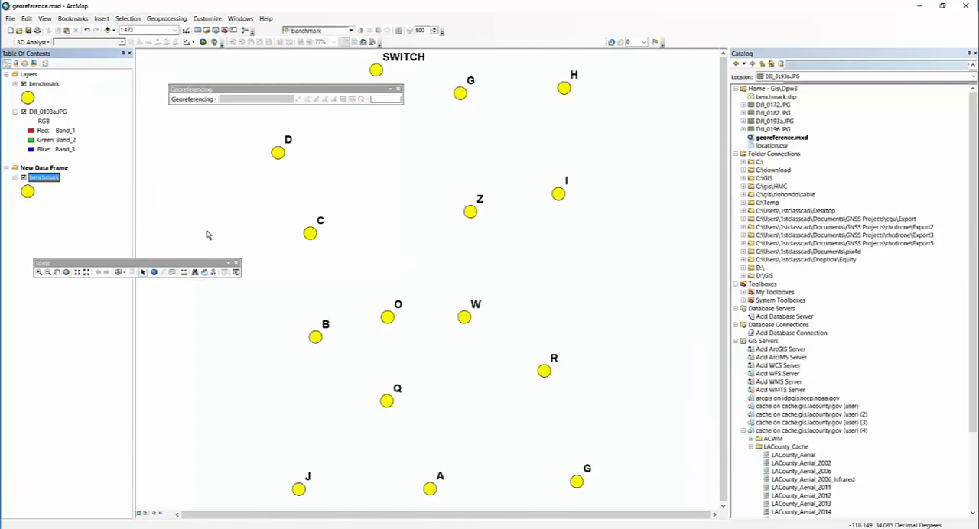
{"action": "left_click_drag", "start_coordinate": [51, 116], "coordinate": [421, 308]}
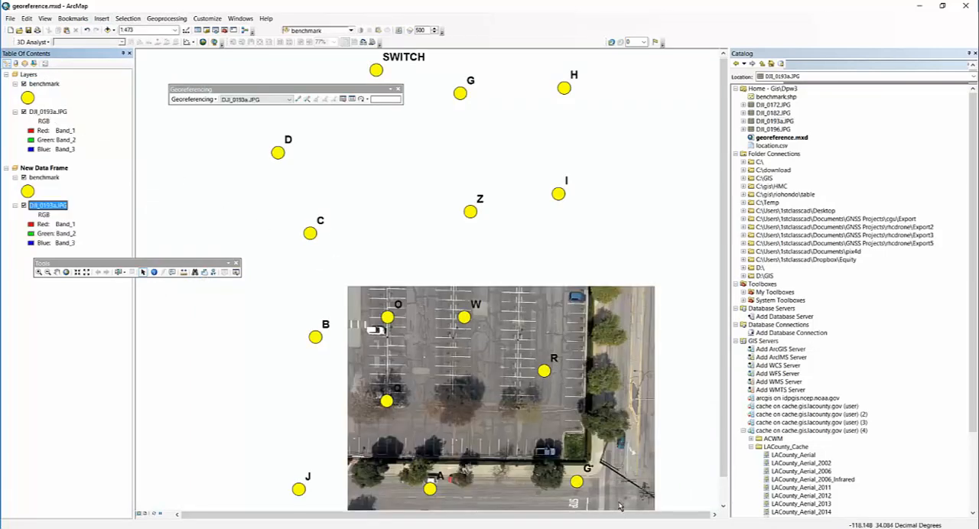
{"action": "left_click", "coordinate": [39, 273]}
{"action": "left_click_drag", "start_coordinate": [634, 388], "coordinate": [535, 526]}
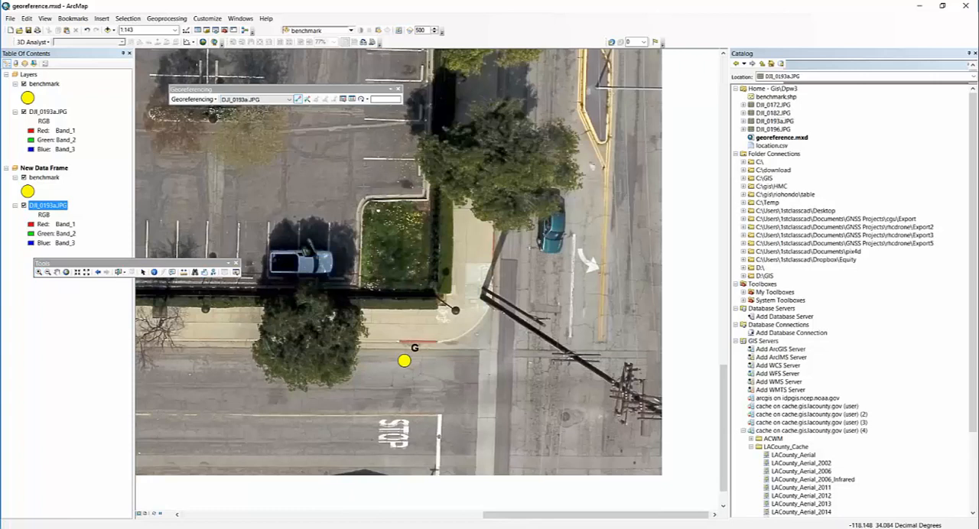
- Start a new blank map without saving the changes to georeference.mxd
{"action": "scroll", "coordinate": [376, 224], "scroll_direction": "up", "scroll_amount": 2}
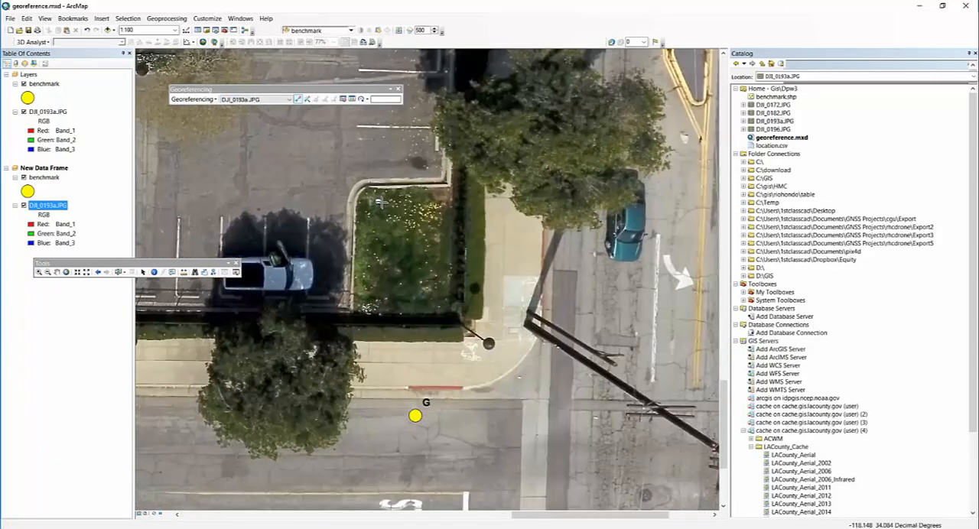
{"action": "left_click", "coordinate": [377, 200]}
{"action": "left_click", "coordinate": [10, 30]}
{"action": "left_click", "coordinate": [569, 358]}
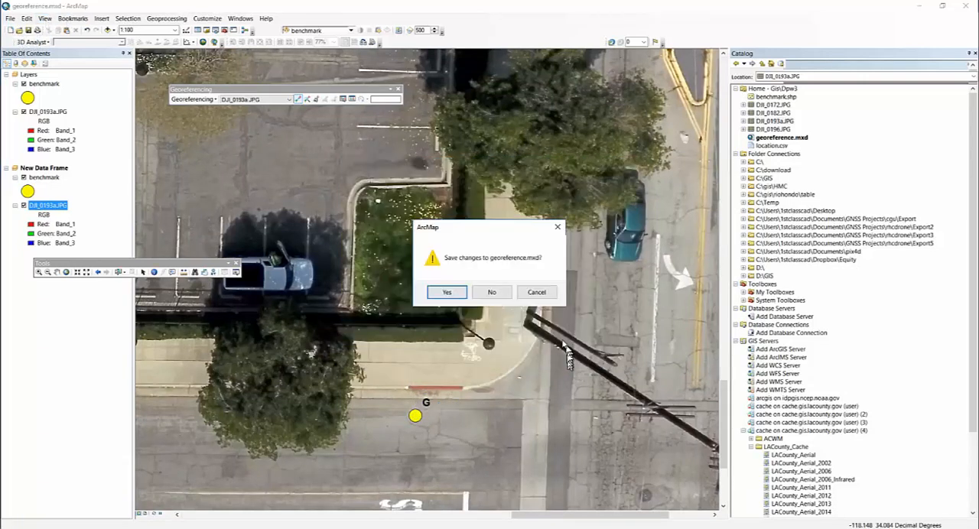
{"action": "left_click", "coordinate": [491, 292]}
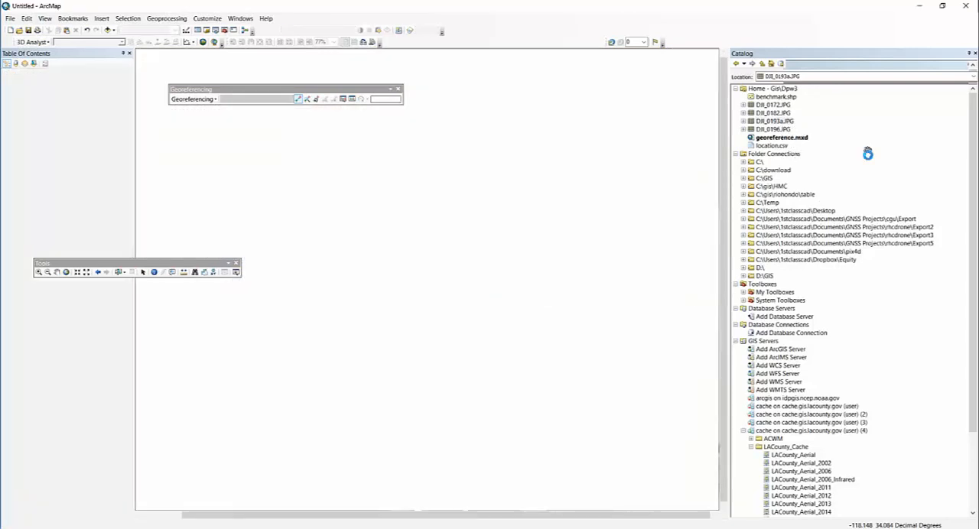
- Add benchmark.shp to the map and symbolize its points with the green Circle 2 symbol
{"action": "mouse_move", "coordinate": [778, 99]}
{"action": "left_mouse_down"}
{"action": "mouse_move", "coordinate": [618, 192]}
{"action": "mouse_move", "coordinate": [579, 203]}
{"action": "left_mouse_up"}
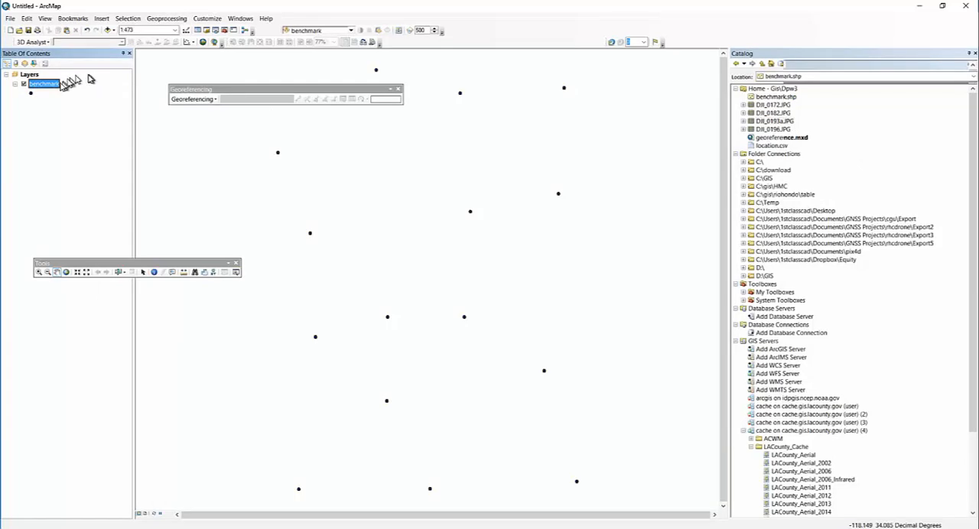
{"action": "left_click", "coordinate": [31, 93]}
{"action": "left_click", "coordinate": [208, 185]}
{"action": "left_click", "coordinate": [264, 274]}
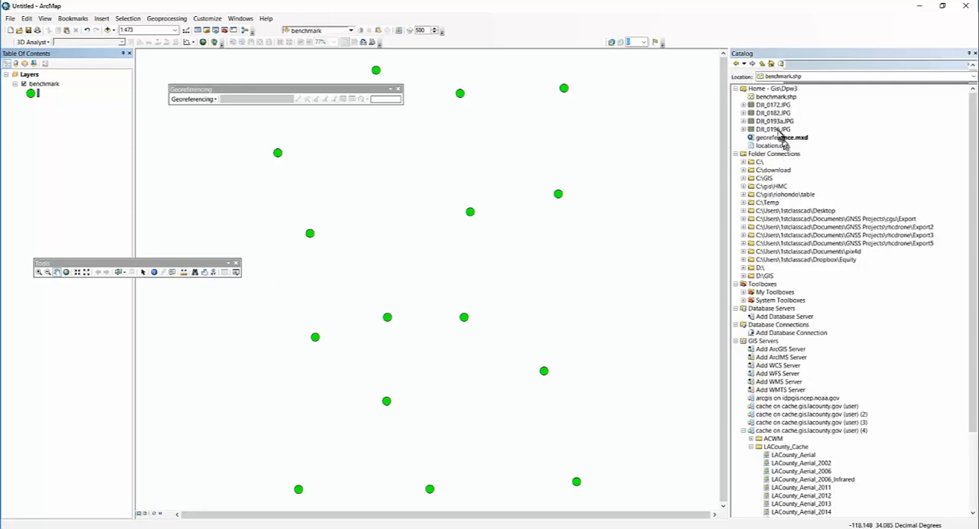
- Add DJI_0193a.JPG to the map, accept the unknown spatial reference and fit the photo to the display
{"action": "left_click_drag", "start_coordinate": [779, 121], "coordinate": [540, 280]}
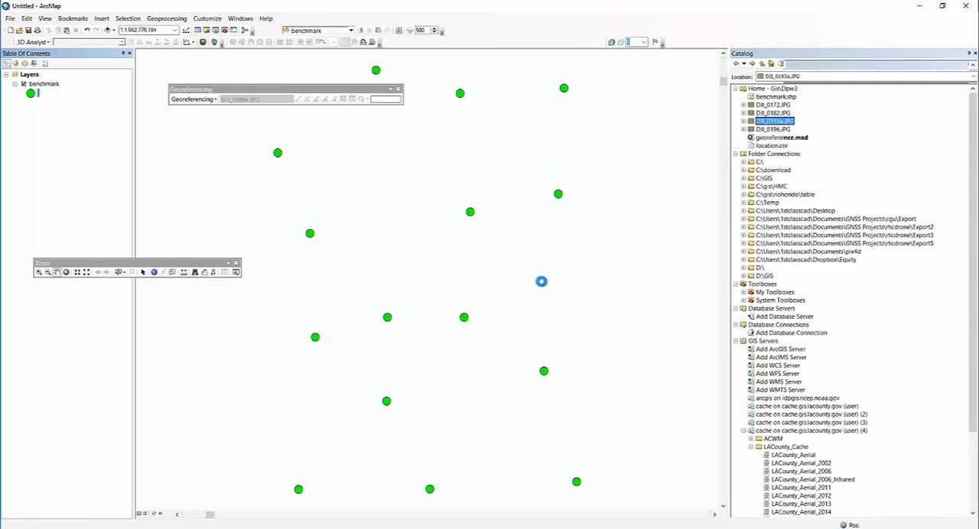
{"action": "left_click", "coordinate": [565, 315]}
{"action": "left_click", "coordinate": [195, 99]}
{"action": "left_click", "coordinate": [202, 132]}
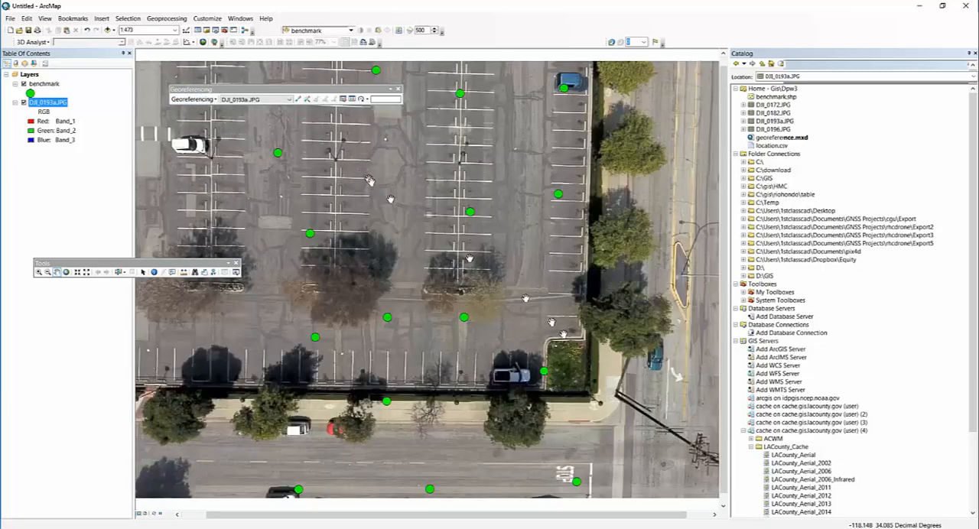
- Try to link the white target in the grass corner of DJI_0193a.JPG to the benchmark point beside the STOP marking
{"action": "left_click_drag", "start_coordinate": [584, 438], "coordinate": [463, 280]}
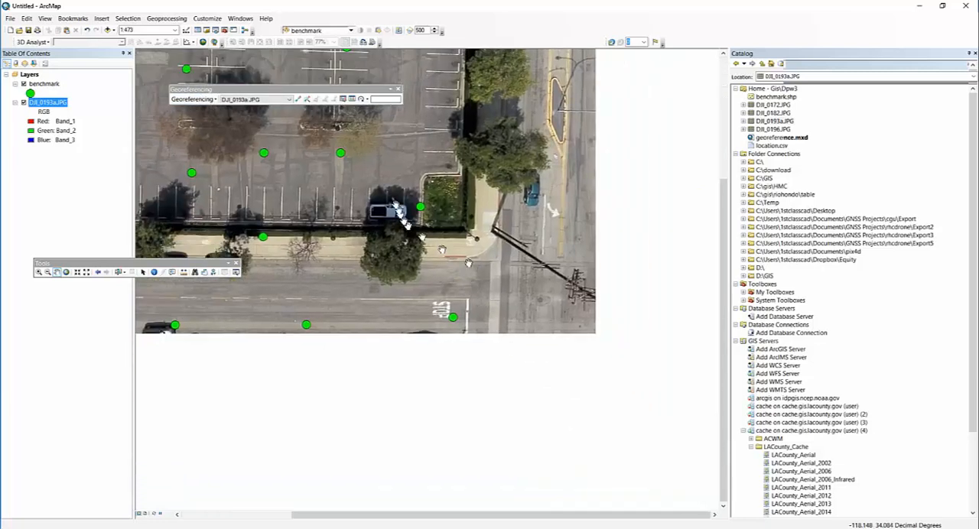
{"action": "left_click_drag", "start_coordinate": [575, 296], "coordinate": [532, 316]}
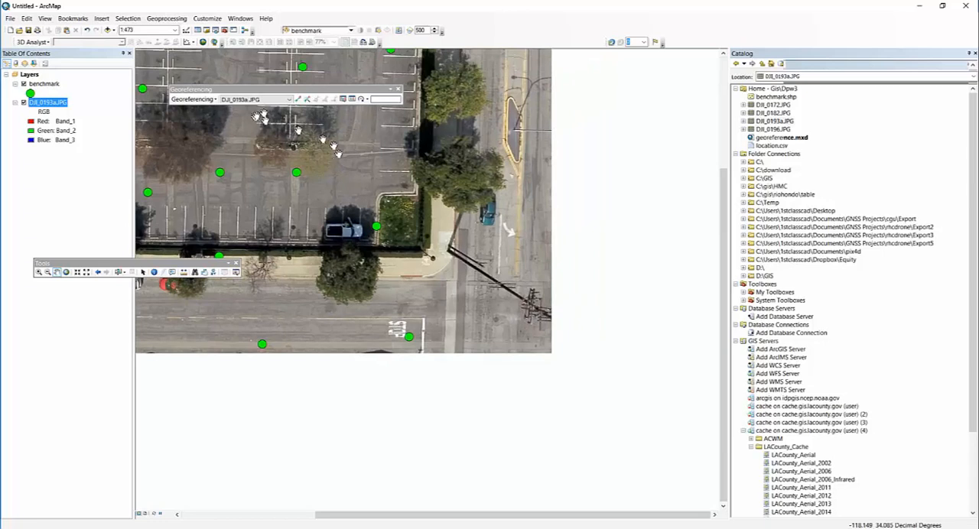
{"action": "scroll", "coordinate": [372, 316], "scroll_direction": "up", "scroll_amount": 2}
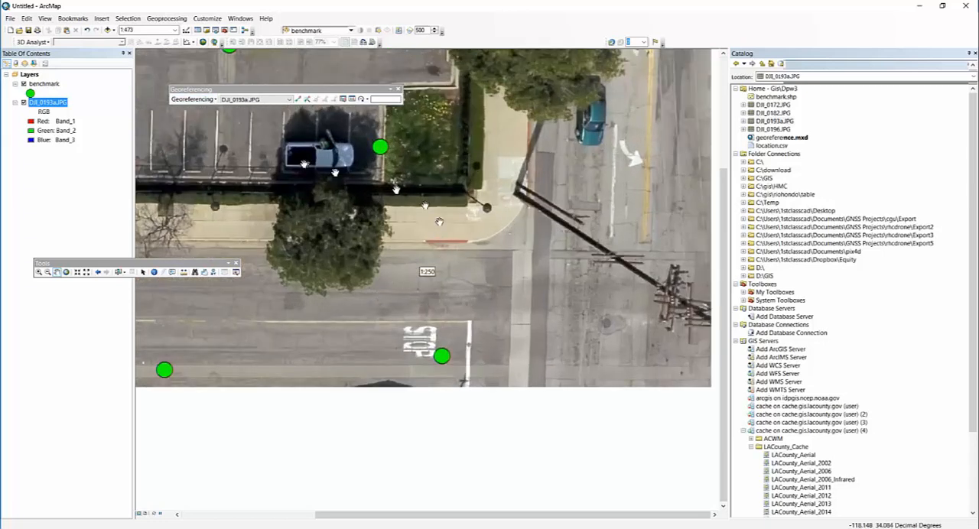
{"action": "left_click_drag", "start_coordinate": [351, 91], "coordinate": [301, 81]}
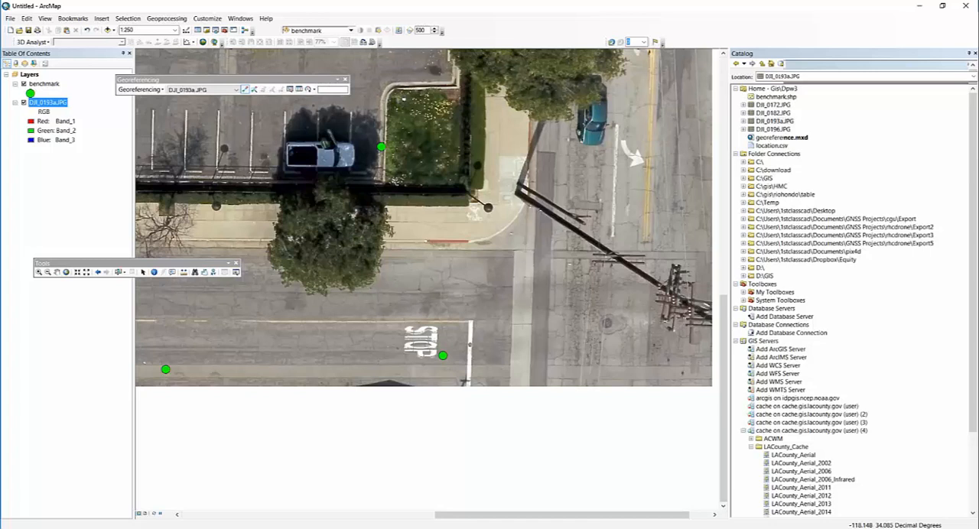
{"action": "left_click", "coordinate": [403, 98]}
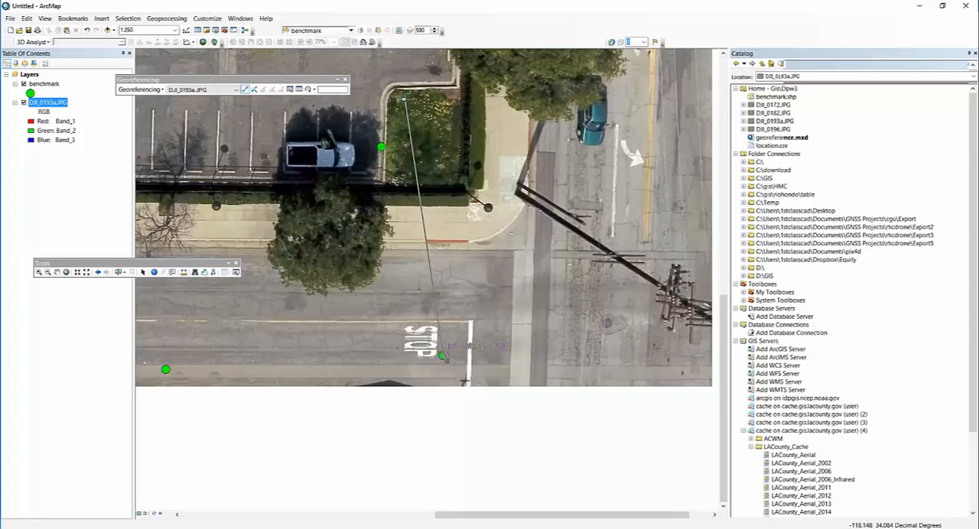
{"action": "left_click", "coordinate": [442, 354]}
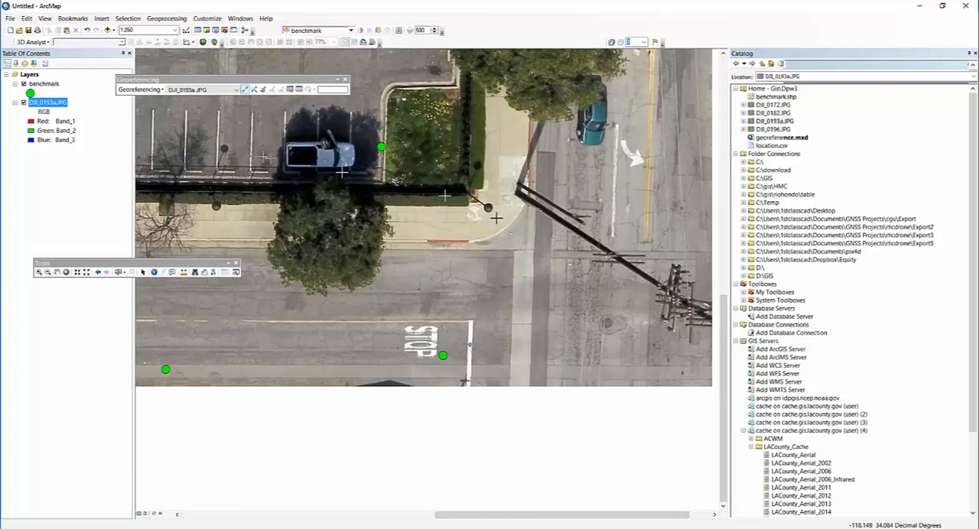
- Close ArcMap without saving the untitled map, restart it and dismiss the Getting Started dialog to get a blank map
{"action": "left_click", "coordinate": [972, 7]}
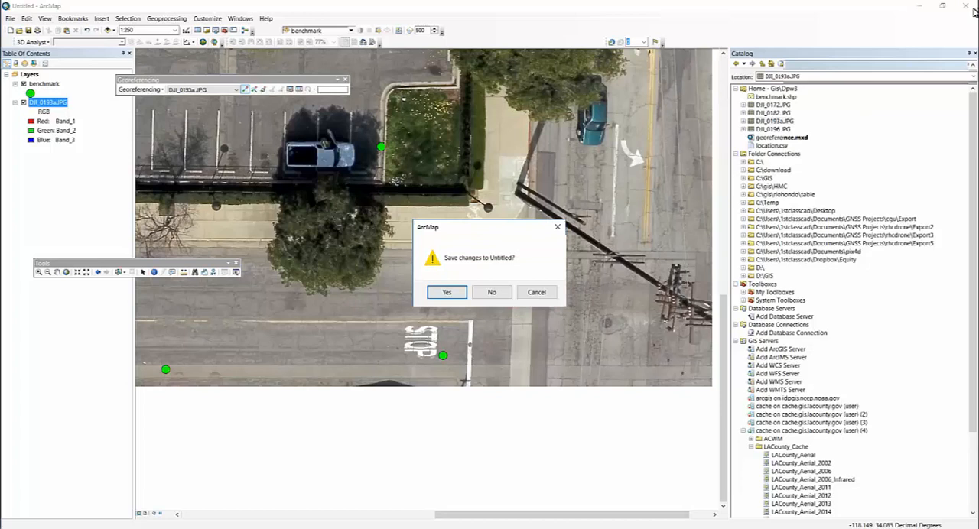
{"action": "left_click", "coordinate": [491, 292]}
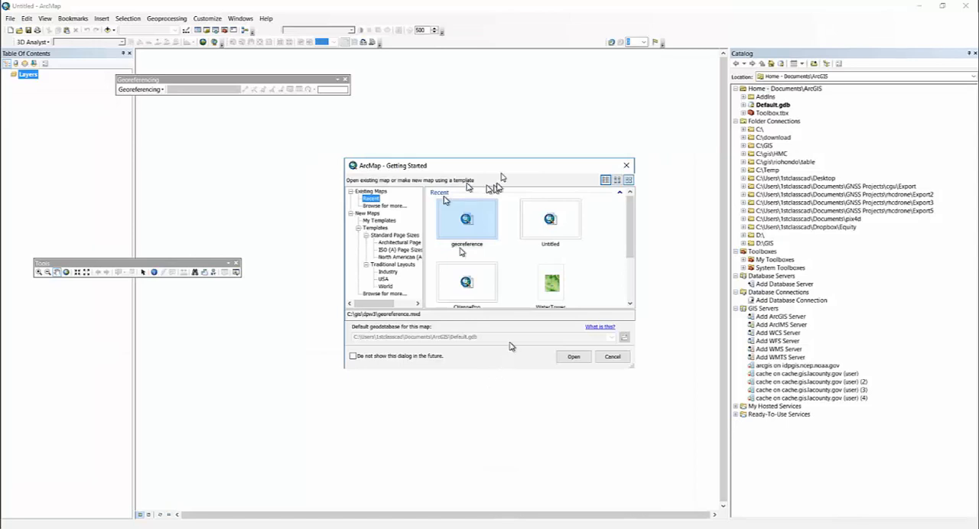
{"action": "left_click", "coordinate": [626, 166]}
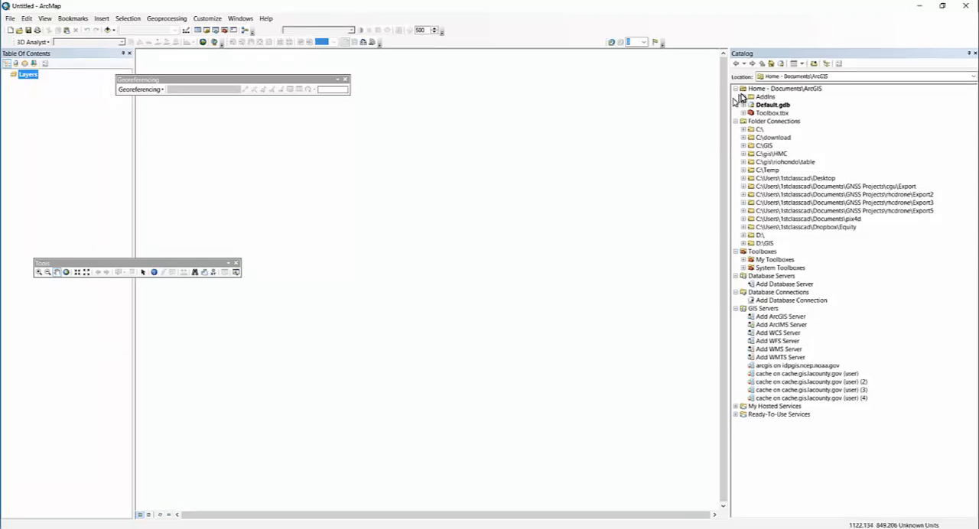
- Add benchmark.shp from the C:\GIS\dpw3 folder to the blank map
{"action": "left_click", "coordinate": [743, 146]}
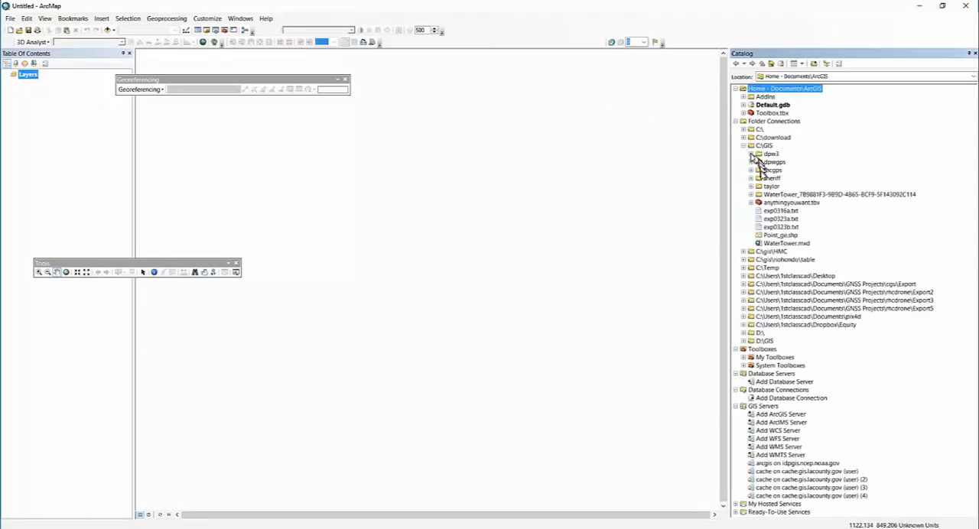
{"action": "left_click", "coordinate": [751, 154]}
{"action": "left_click_drag", "start_coordinate": [774, 170], "coordinate": [489, 245]}
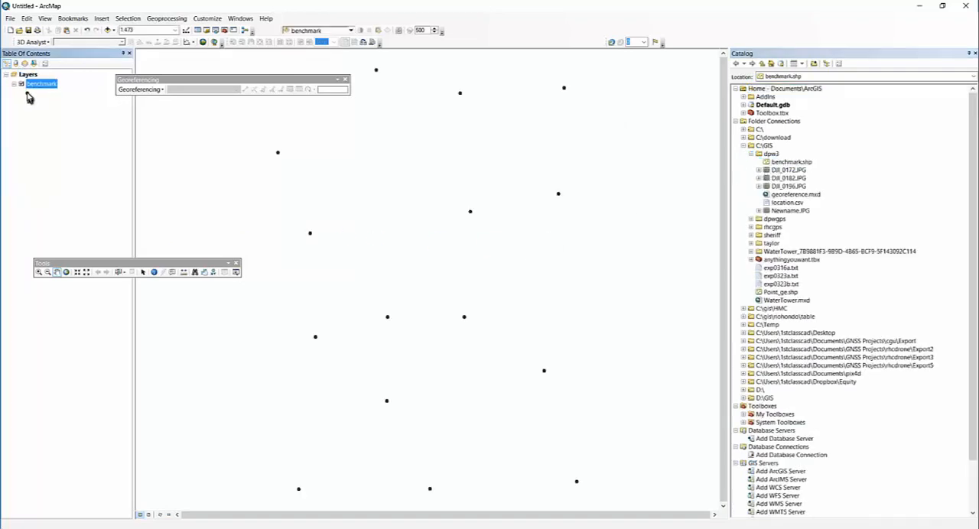
- Symbolize the benchmark points with the Circle 2 symbol in yellow
{"action": "left_click", "coordinate": [27, 93]}
{"action": "left_click", "coordinate": [206, 188]}
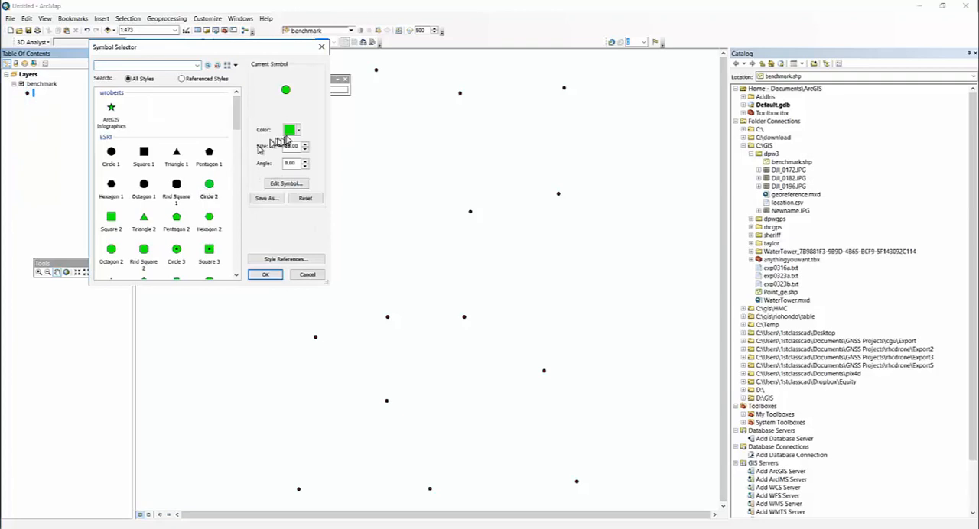
{"action": "left_click", "coordinate": [298, 130]}
{"action": "left_click", "coordinate": [246, 173]}
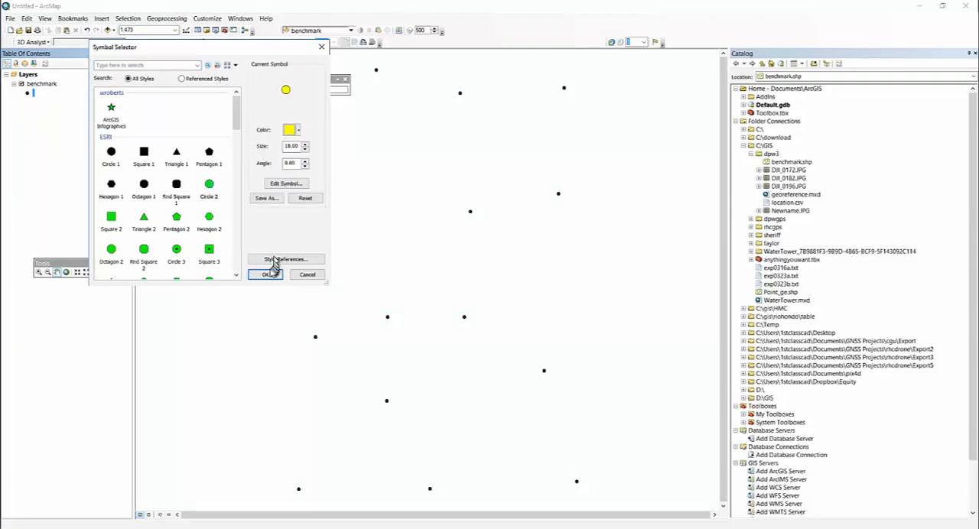
{"action": "left_click", "coordinate": [266, 274]}
- Add Newname.JPG to the map, accept the unknown spatial reference and fit the photo to the display
{"action": "left_click_drag", "start_coordinate": [792, 214], "coordinate": [468, 258]}
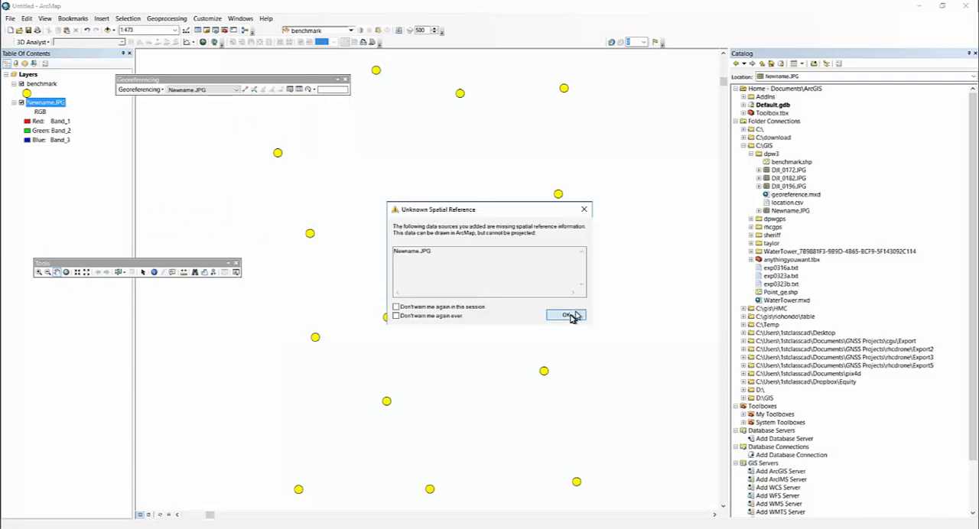
{"action": "left_click", "coordinate": [566, 315]}
{"action": "scroll", "coordinate": [479, 259], "scroll_direction": "down", "scroll_amount": 2}
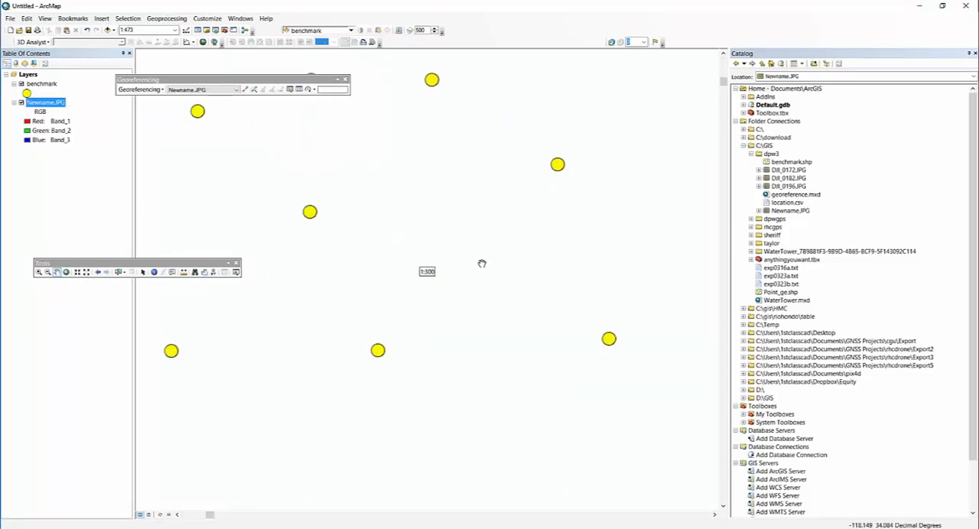
{"action": "left_click", "coordinate": [140, 90]}
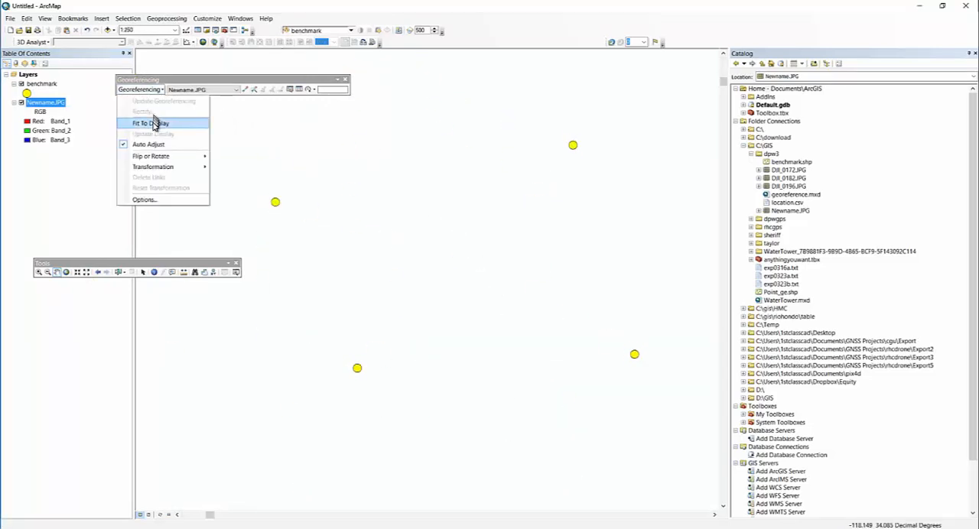
{"action": "left_click", "coordinate": [157, 121]}
- Link the white target in the grass corner of Newname.JPG to the benchmark point beside the teal car
{"action": "scroll", "coordinate": [601, 358], "scroll_direction": "down", "scroll_amount": 1}
{"action": "left_click_drag", "start_coordinate": [600, 348], "coordinate": [404, 247]}
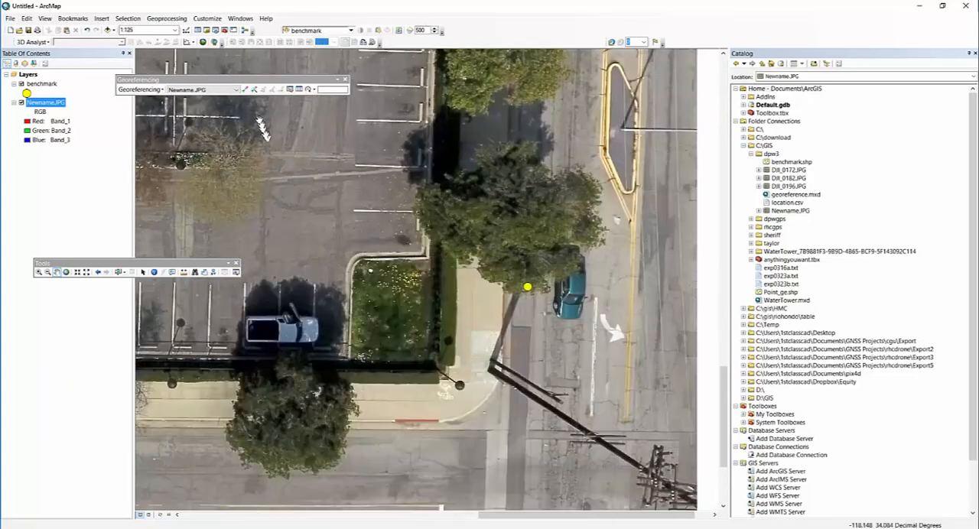
{"action": "left_click", "coordinate": [245, 91]}
{"action": "left_click", "coordinate": [370, 270]}
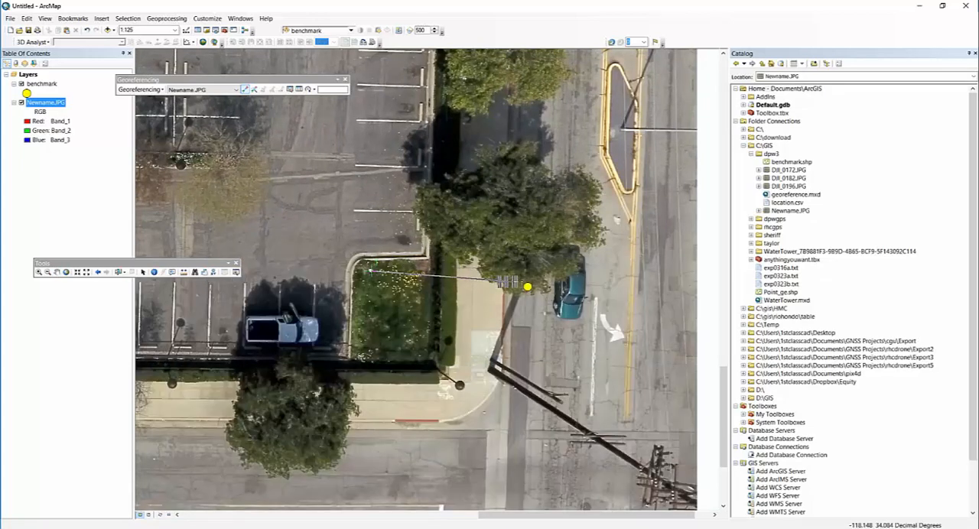
{"action": "left_click", "coordinate": [528, 287]}
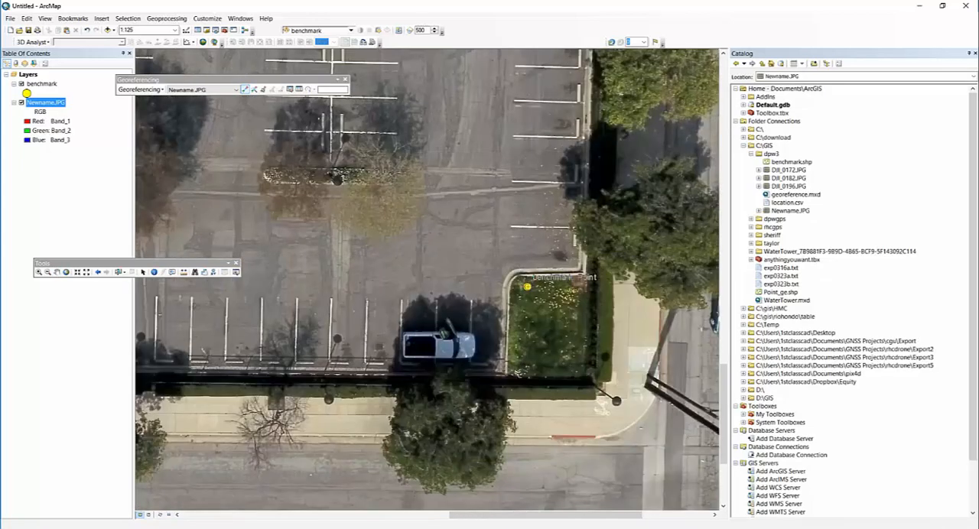
- Zoom to the full extent of Newname.JPG and turn on labels for the benchmark layer
{"action": "right_click", "coordinate": [59, 103]}
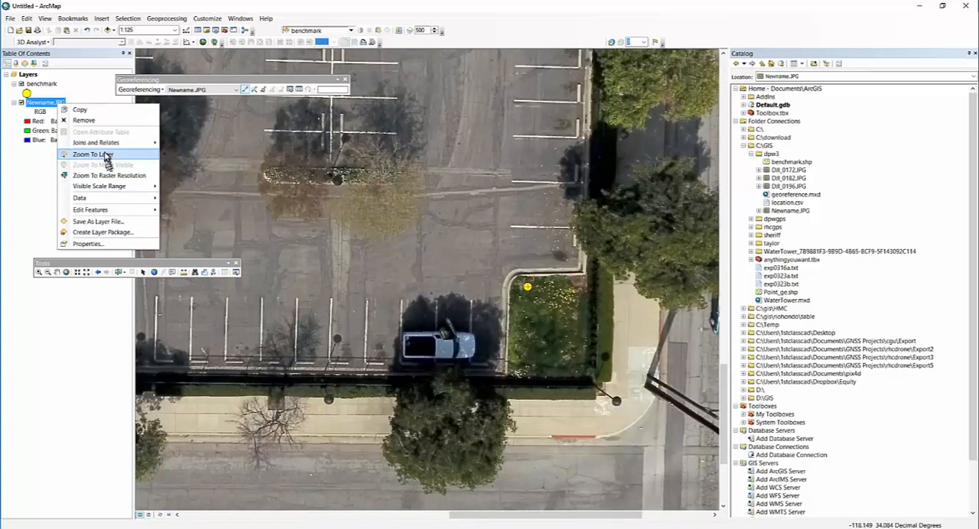
{"action": "left_click", "coordinate": [107, 157]}
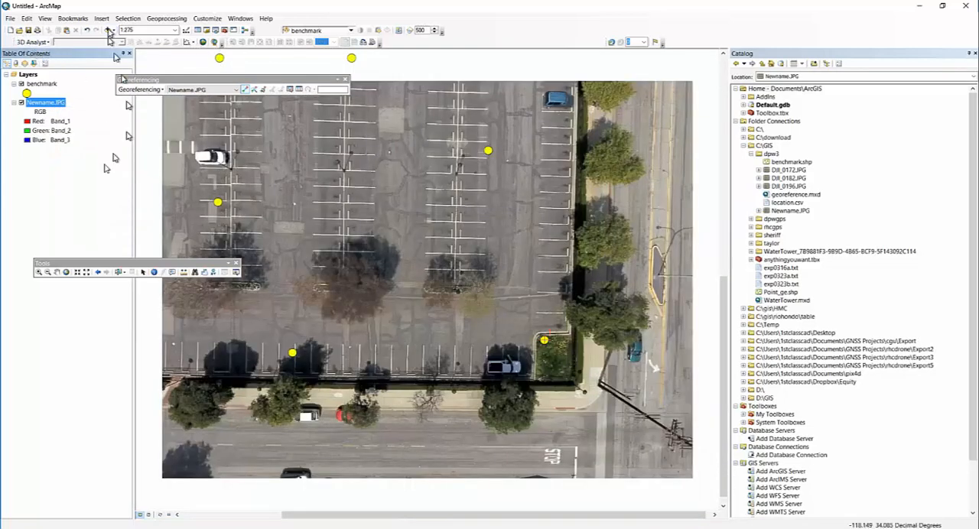
{"action": "right_click", "coordinate": [41, 83]}
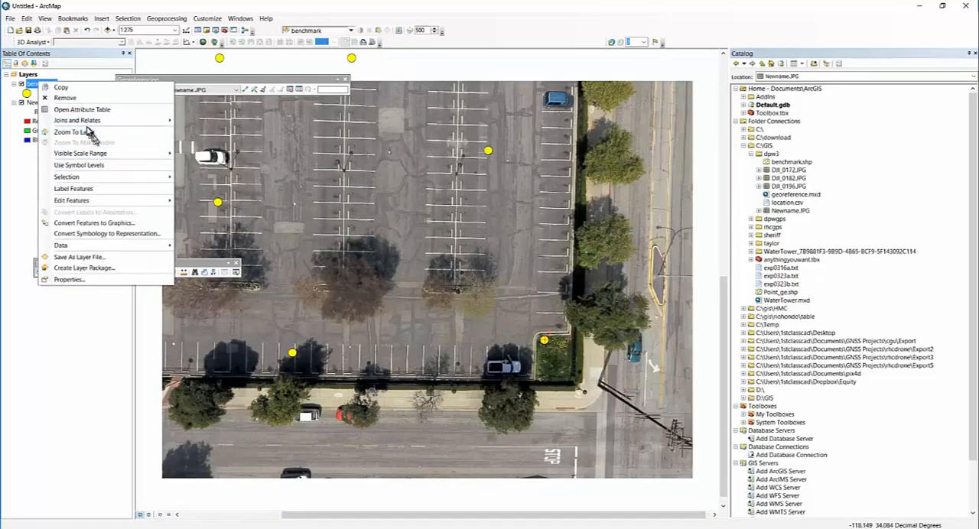
{"action": "left_click", "coordinate": [85, 189]}
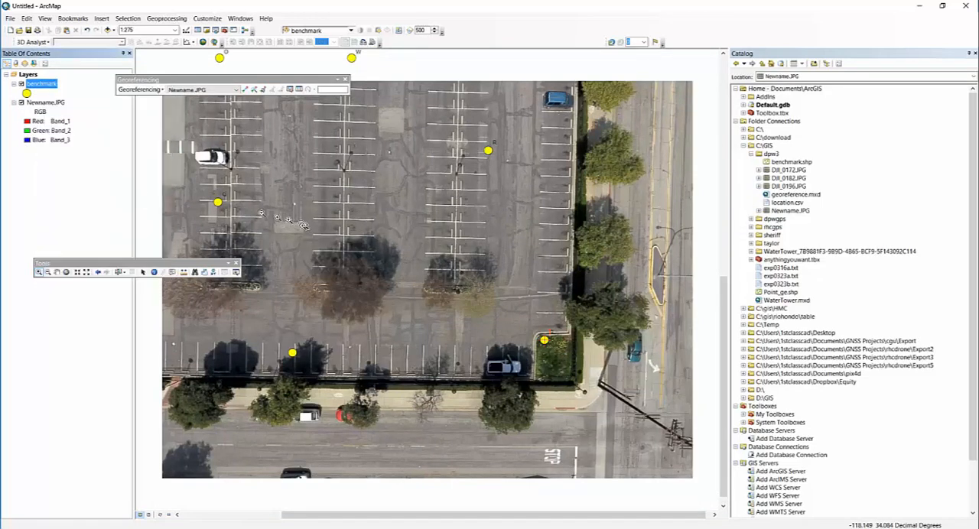
- Enlarge the benchmark layer's label text and make it bold, with the area below the white car in view
{"action": "left_click_drag", "start_coordinate": [183, 138], "coordinate": [294, 244]}
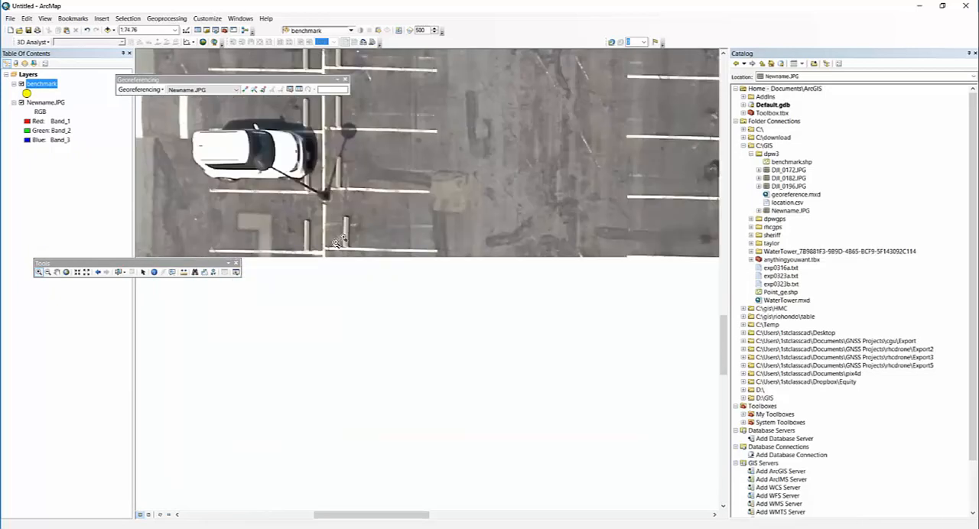
{"action": "double_click", "coordinate": [33, 83]}
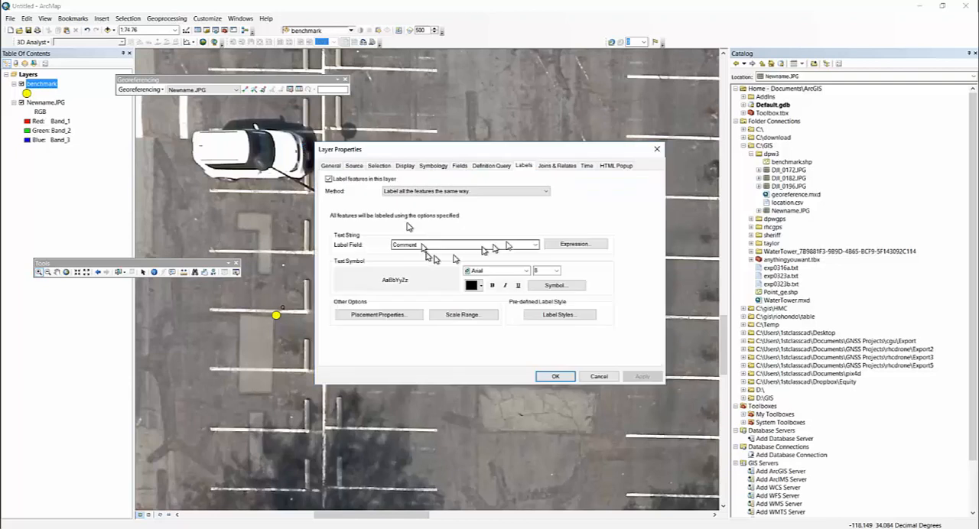
{"action": "left_click", "coordinate": [556, 273]}
{"action": "left_click", "coordinate": [541, 318]}
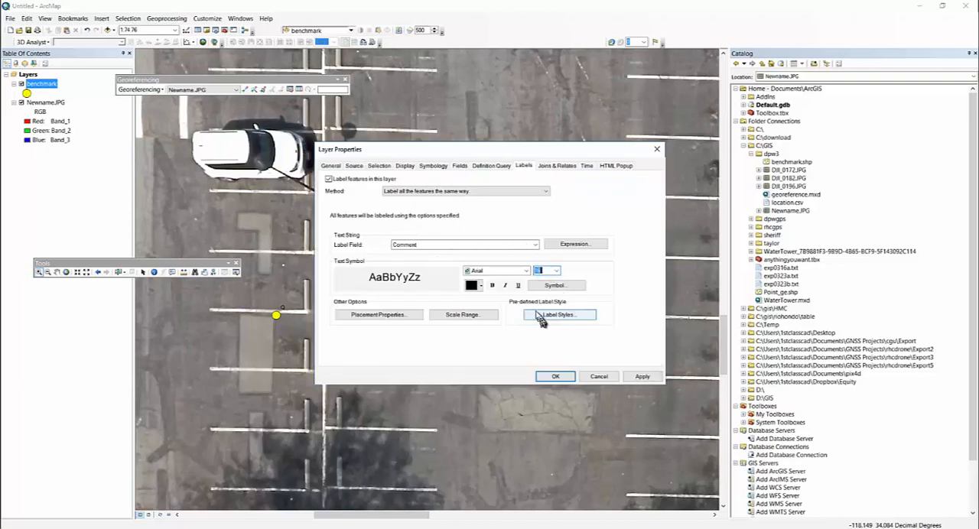
{"action": "left_click", "coordinate": [492, 285]}
{"action": "left_click", "coordinate": [549, 377]}
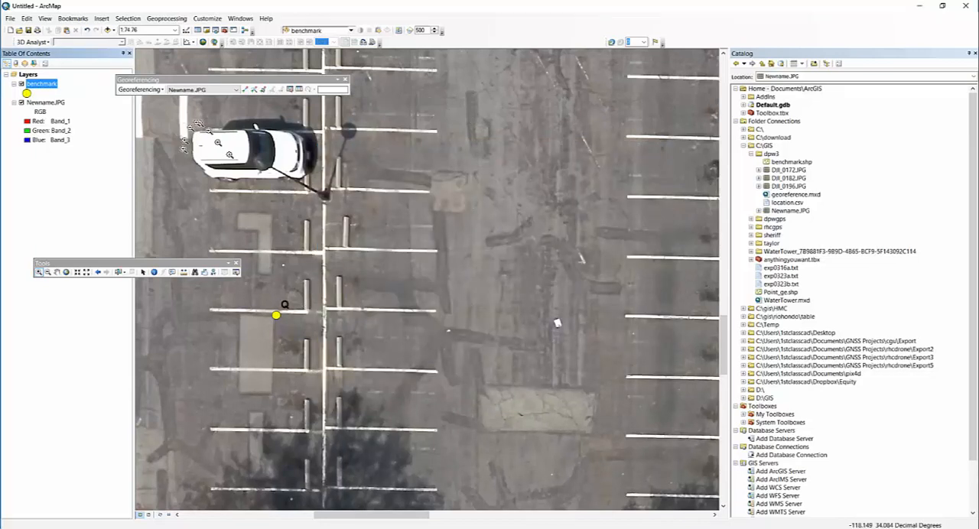
- Link the white target on the pavement below the white car in Newname.JPG to benchmark point Q
{"action": "left_click", "coordinate": [245, 90]}
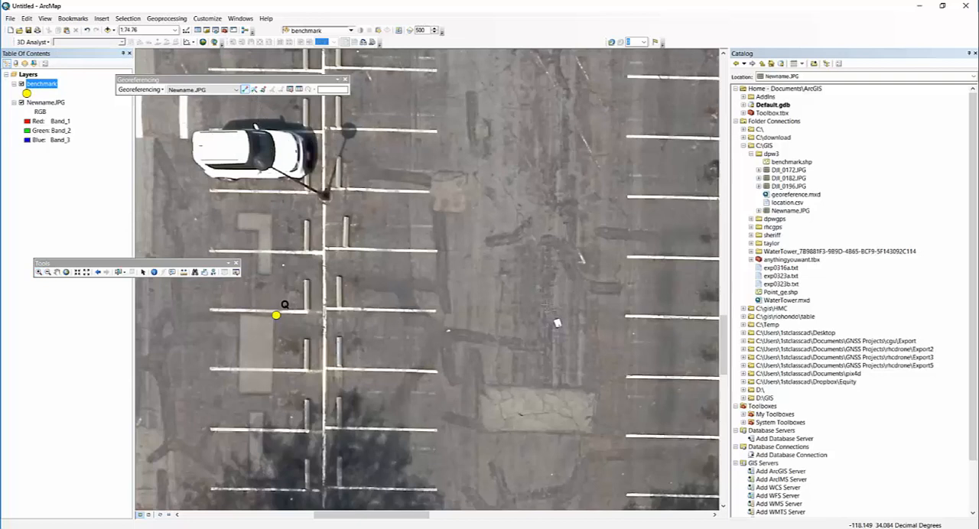
{"action": "left_click", "coordinate": [556, 323]}
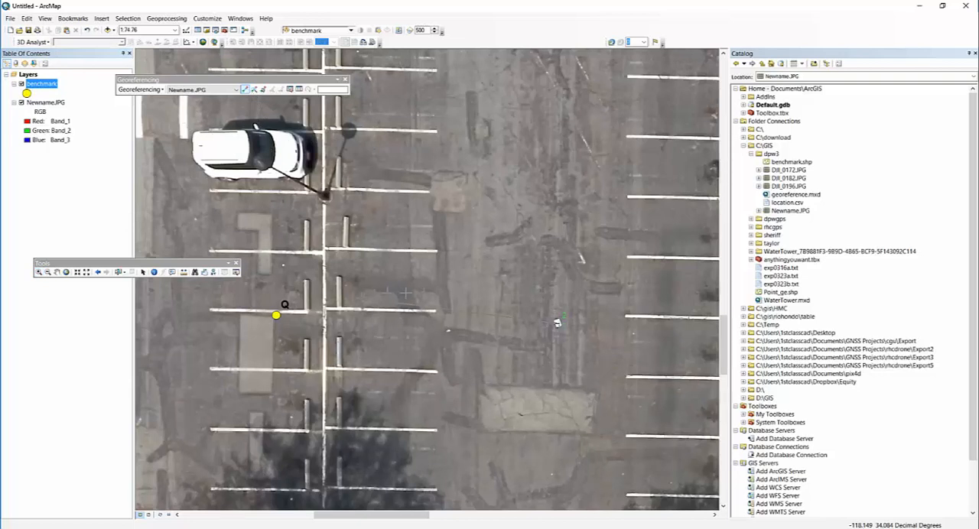
{"action": "left_click", "coordinate": [283, 305]}
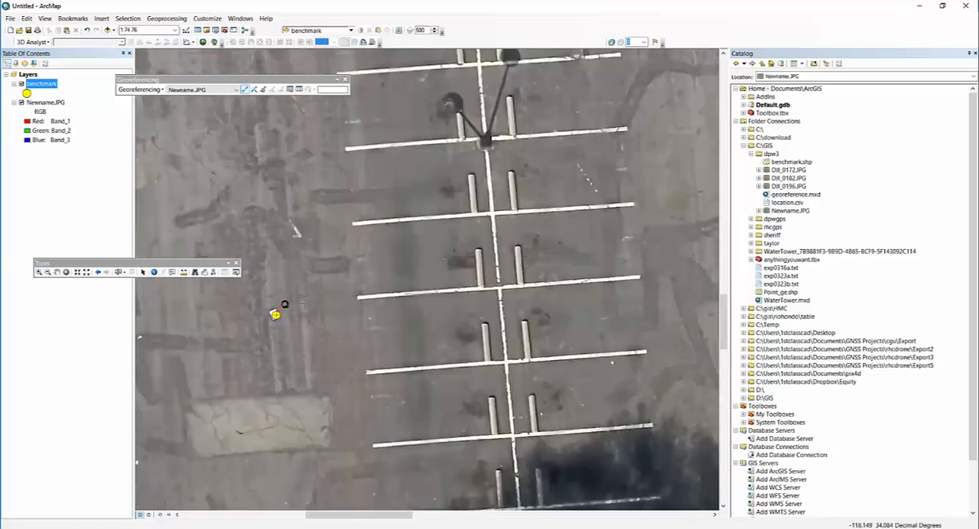
- Link the target near the parking stalls at the photo's lower-left edge to benchmark point J
{"action": "right_click", "coordinate": [52, 82]}
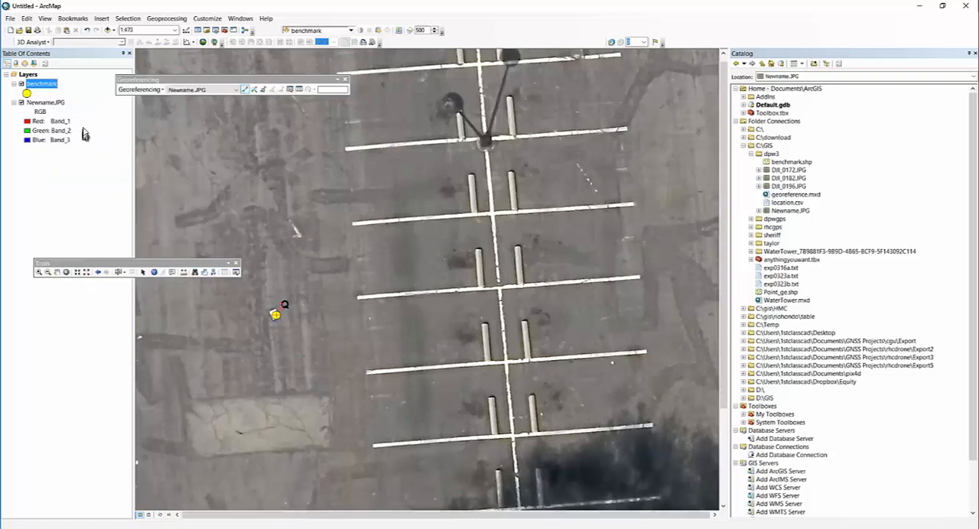
{"action": "left_click", "coordinate": [81, 129]}
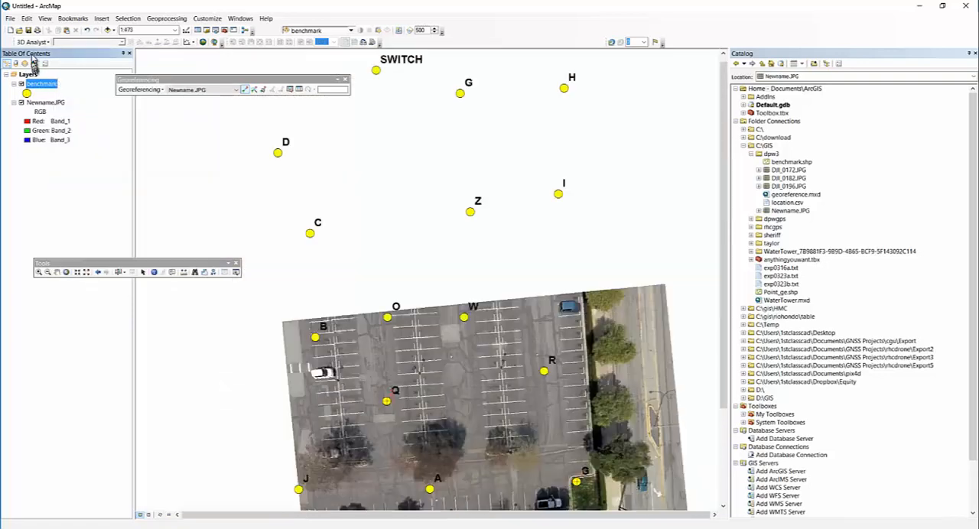
{"action": "left_click", "coordinate": [38, 273]}
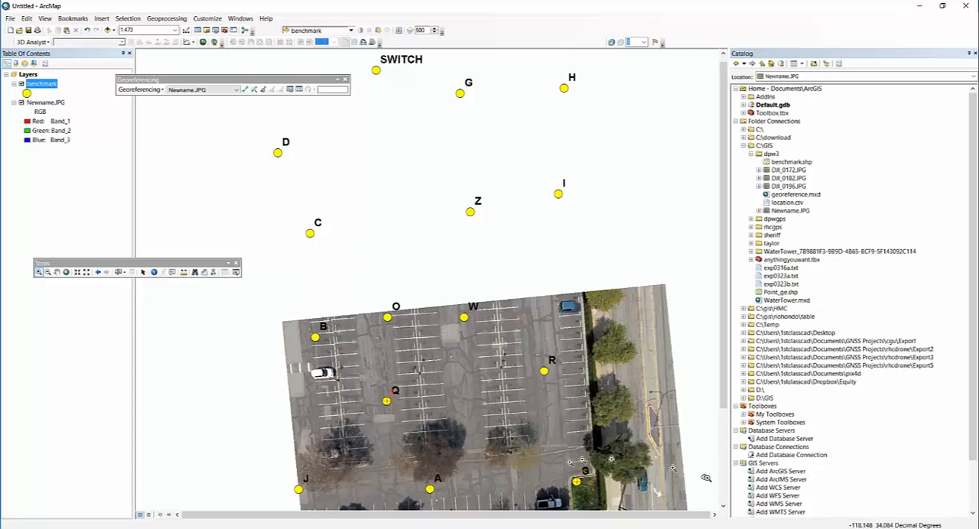
{"action": "left_click", "coordinate": [726, 426]}
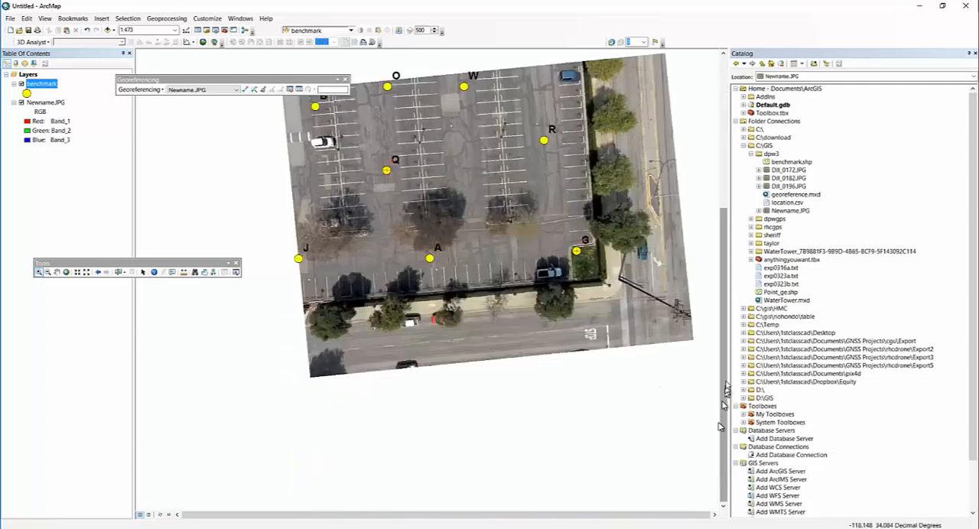
{"action": "left_click_drag", "start_coordinate": [262, 217], "coordinate": [371, 311]}
{"action": "left_click", "coordinate": [245, 89]}
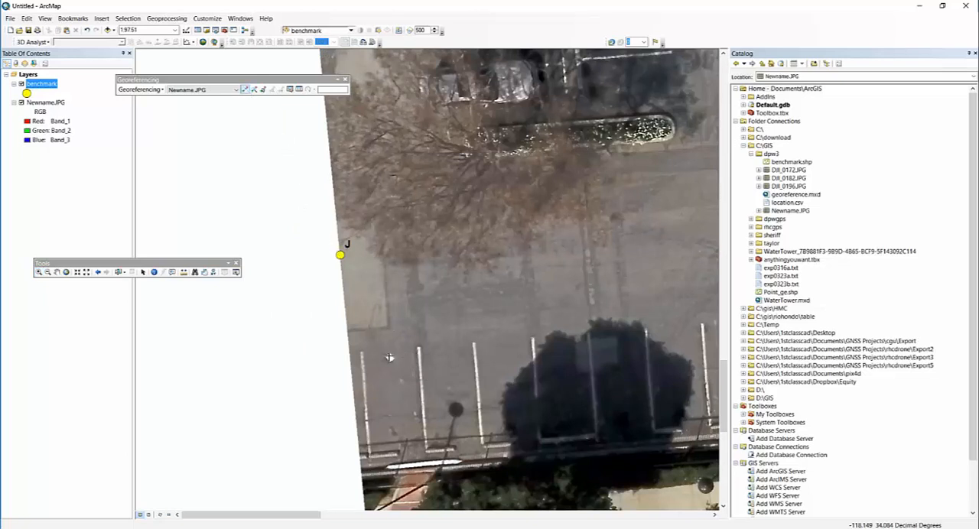
{"action": "left_click", "coordinate": [389, 357]}
{"action": "left_click", "coordinate": [340, 255]}
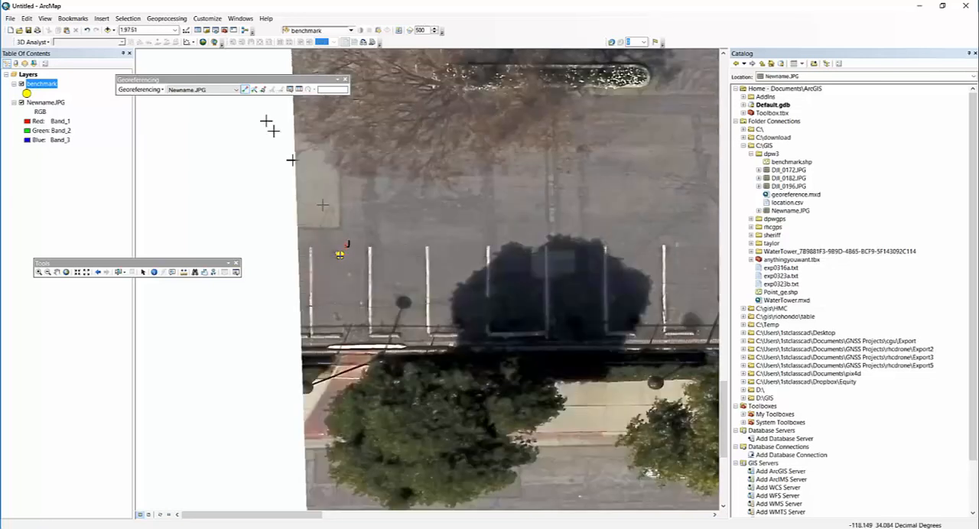
- Link the white target in the driving lane near the blue car to benchmark point R
{"action": "left_click", "coordinate": [53, 104]}
{"action": "right_click", "coordinate": [54, 104]}
{"action": "left_click", "coordinate": [93, 153]}
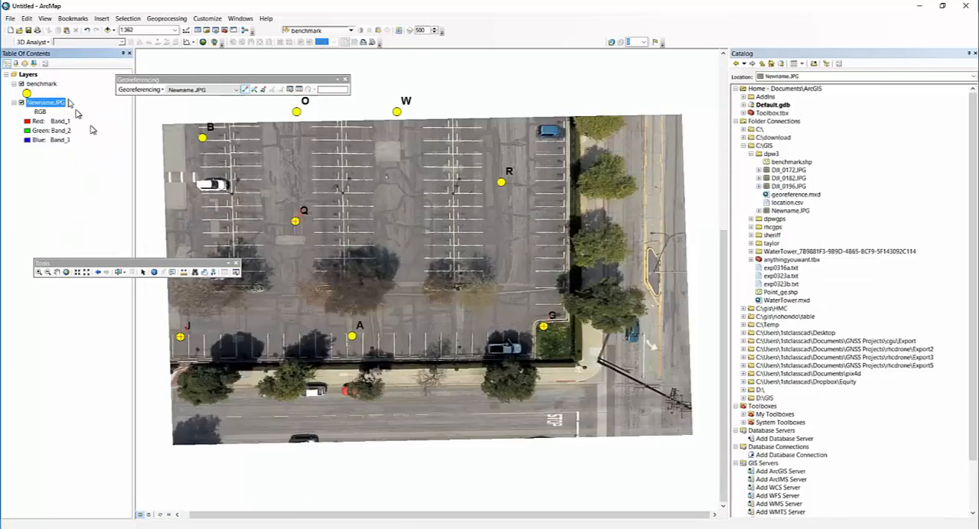
{"action": "left_click", "coordinate": [41, 273]}
{"action": "left_click_drag", "start_coordinate": [538, 157], "coordinate": [435, 230]}
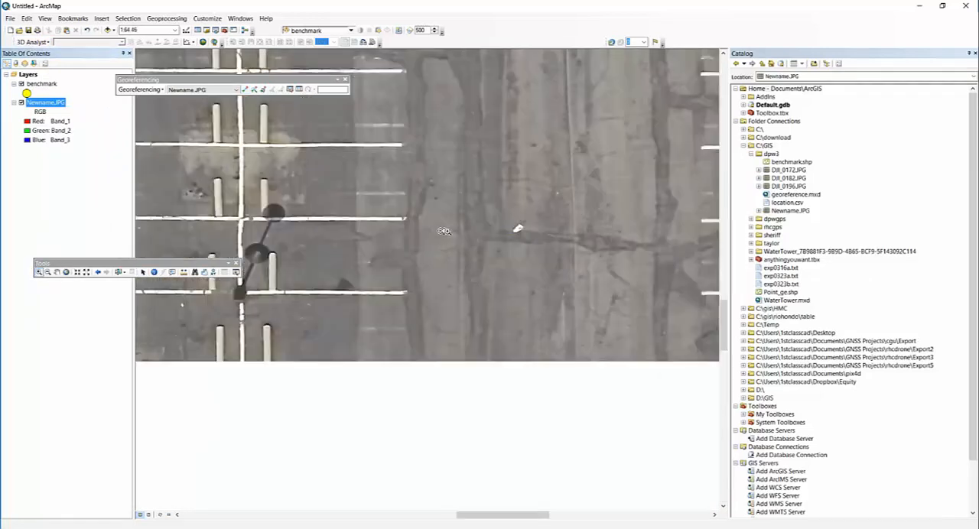
{"action": "left_click_drag", "start_coordinate": [572, 157], "coordinate": [446, 279]}
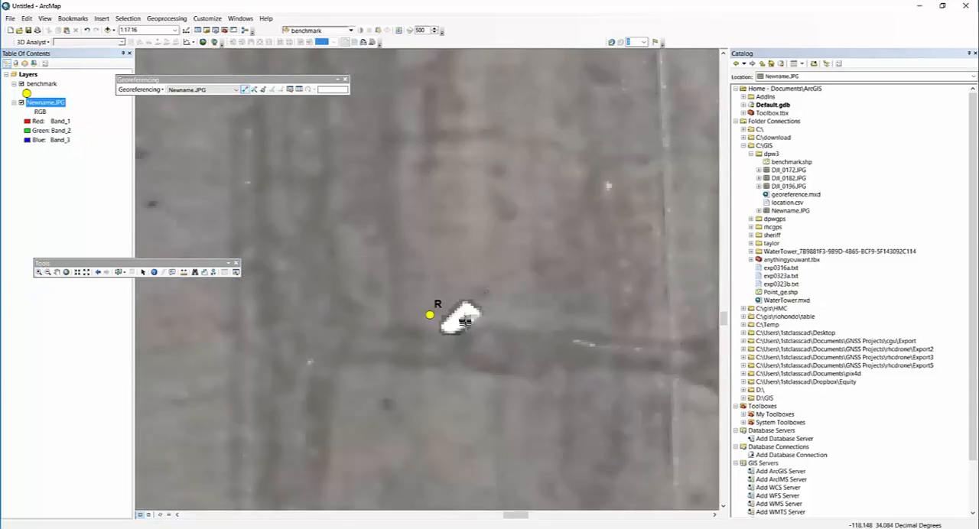
{"action": "left_click", "coordinate": [464, 316]}
{"action": "left_click", "coordinate": [430, 315]}
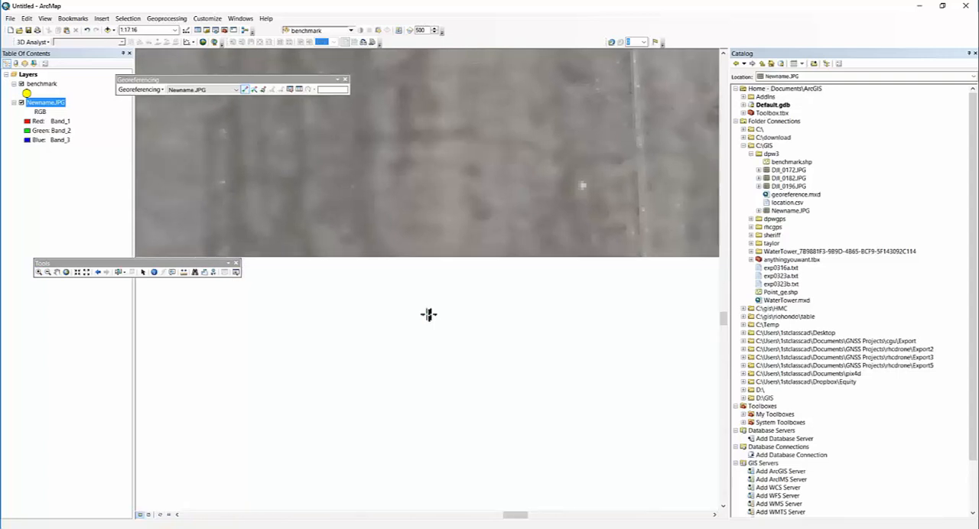
- Show the full extent of Newname.JPG and save its control-point links by updating the georeferencing
{"action": "right_click", "coordinate": [64, 105]}
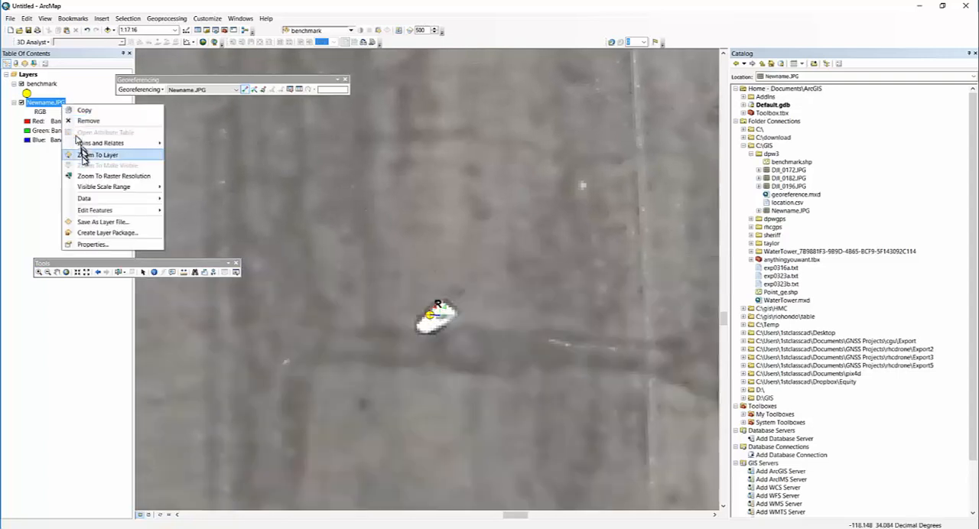
{"action": "left_click", "coordinate": [84, 156]}
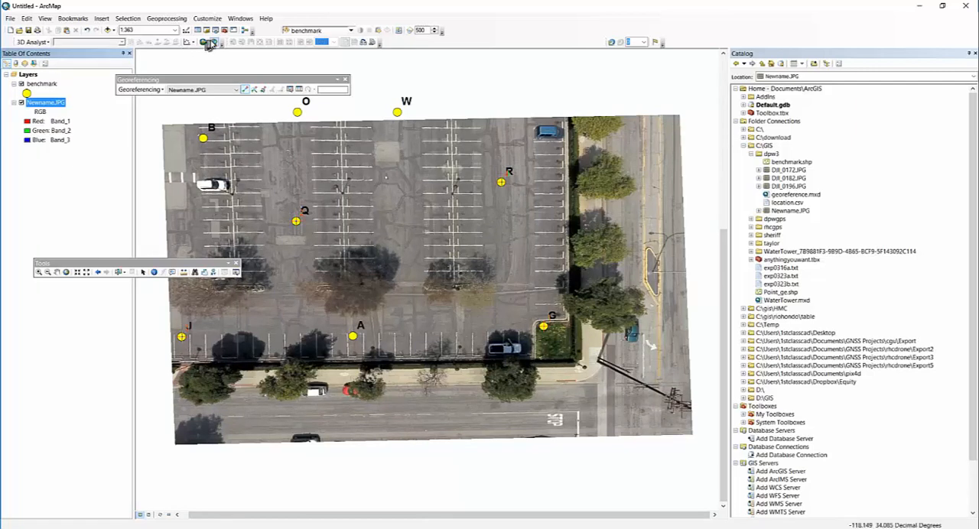
{"action": "left_click", "coordinate": [134, 89]}
{"action": "left_click", "coordinate": [145, 100]}
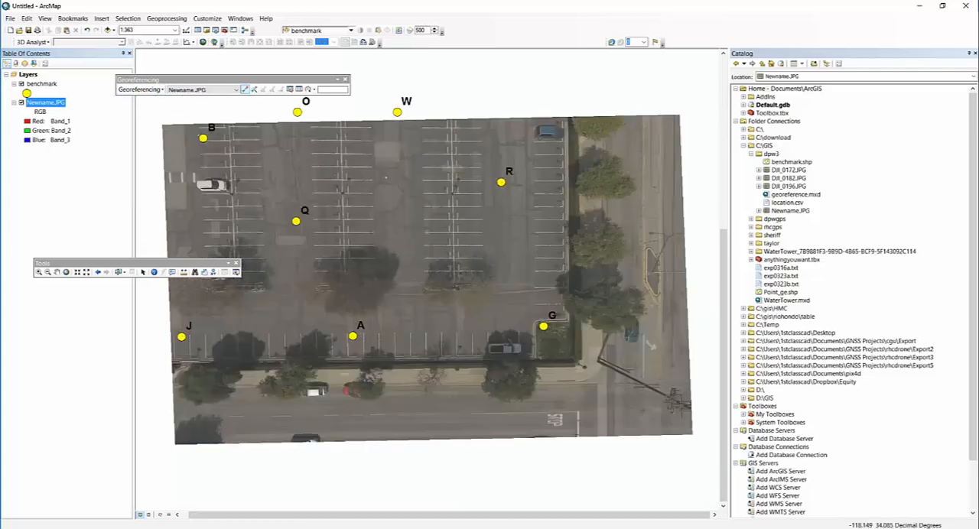
- Add the drone photo DJI_0182.JPG from the dpw3 folder to the map and accept its unknown spatial reference
{"action": "left_click", "coordinate": [789, 178]}
{"action": "left_click_drag", "start_coordinate": [803, 182], "coordinate": [586, 252]}
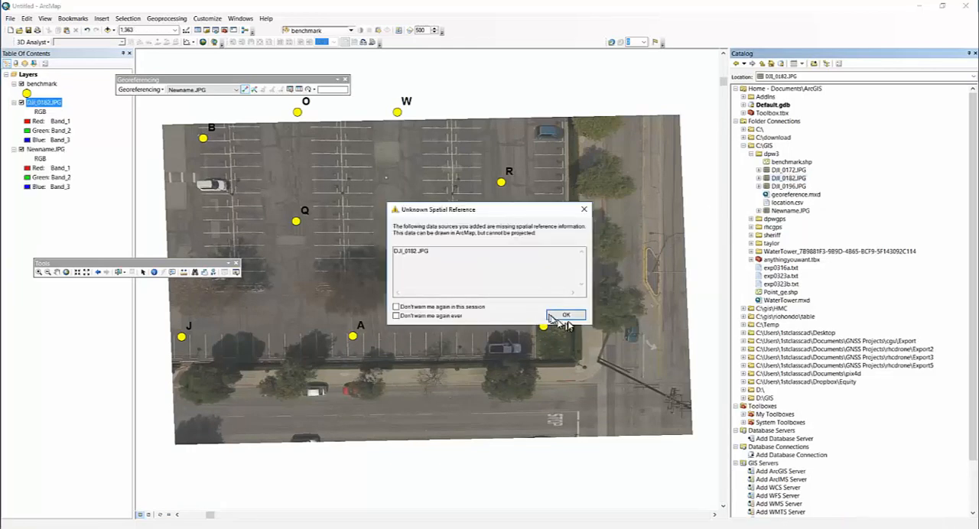
{"action": "left_click", "coordinate": [560, 317]}
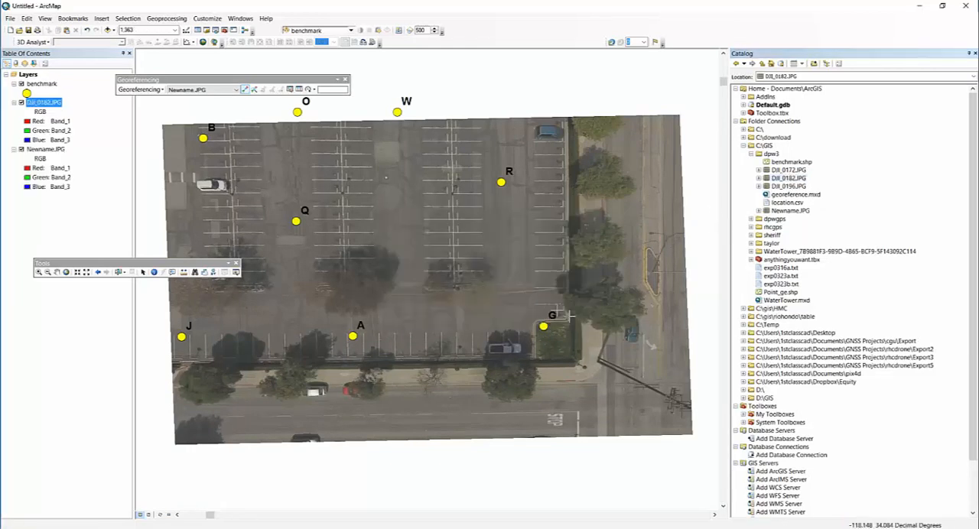
{"action": "left_click", "coordinate": [195, 90]}
- Add DJI_0196.JPG from the dpw3 folder to the map and remove the DJI_0182.JPG layer
{"action": "left_click_drag", "start_coordinate": [797, 189], "coordinate": [601, 288]}
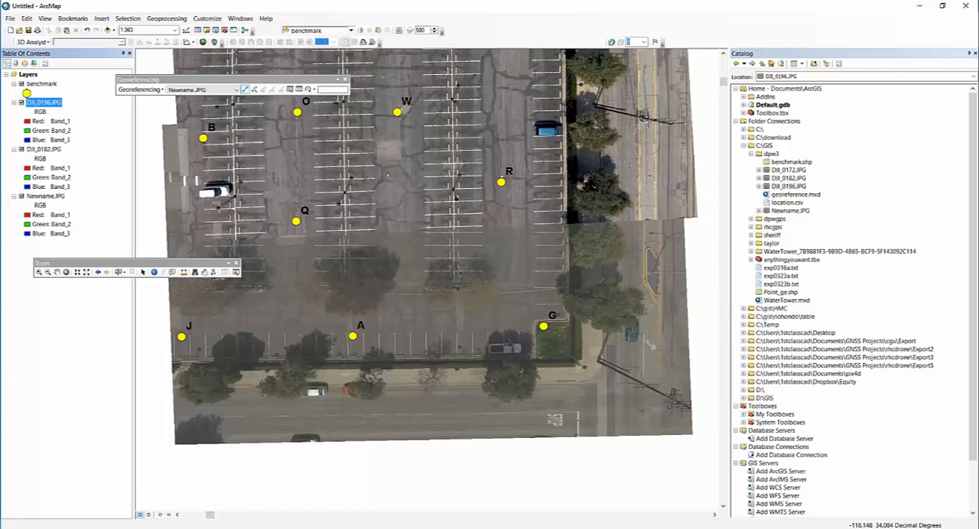
{"action": "left_click", "coordinate": [155, 90]}
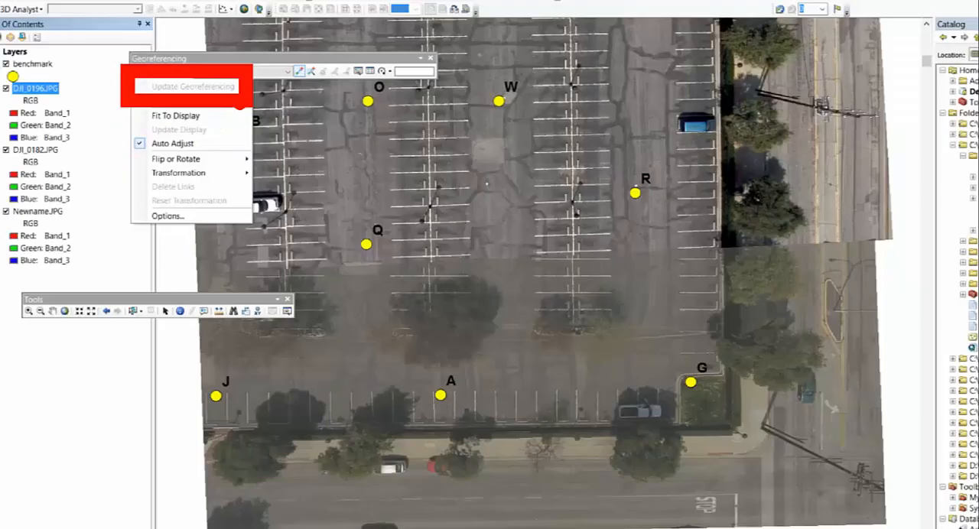
{"action": "left_click", "coordinate": [55, 15]}
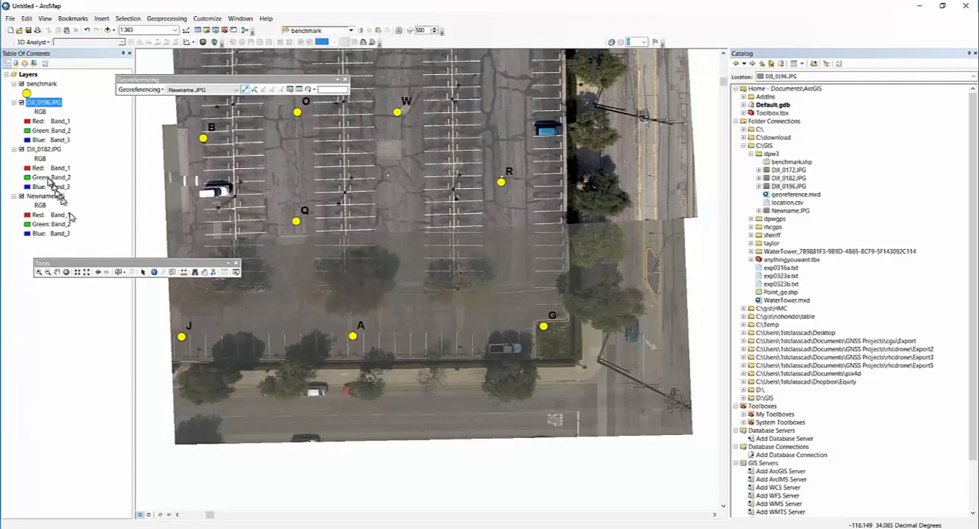
{"action": "right_click", "coordinate": [51, 153]}
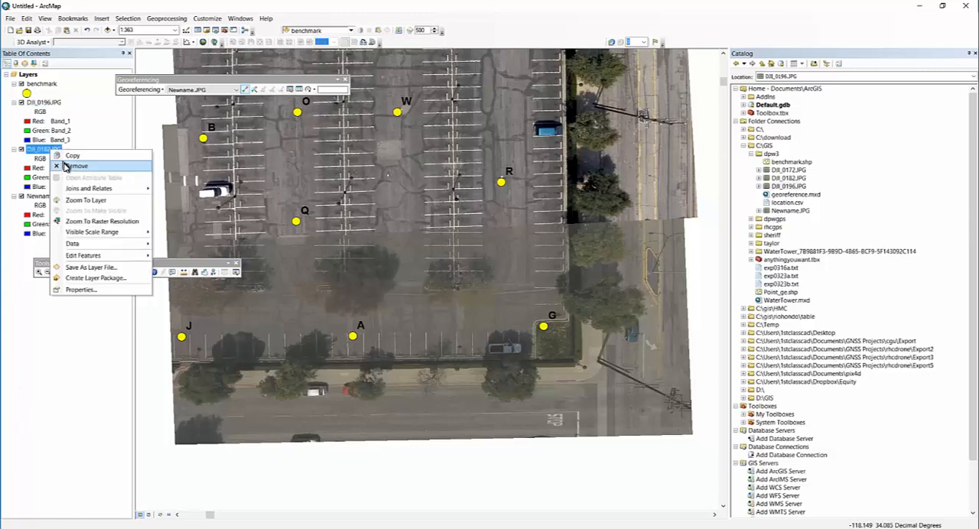
{"action": "left_click", "coordinate": [76, 167]}
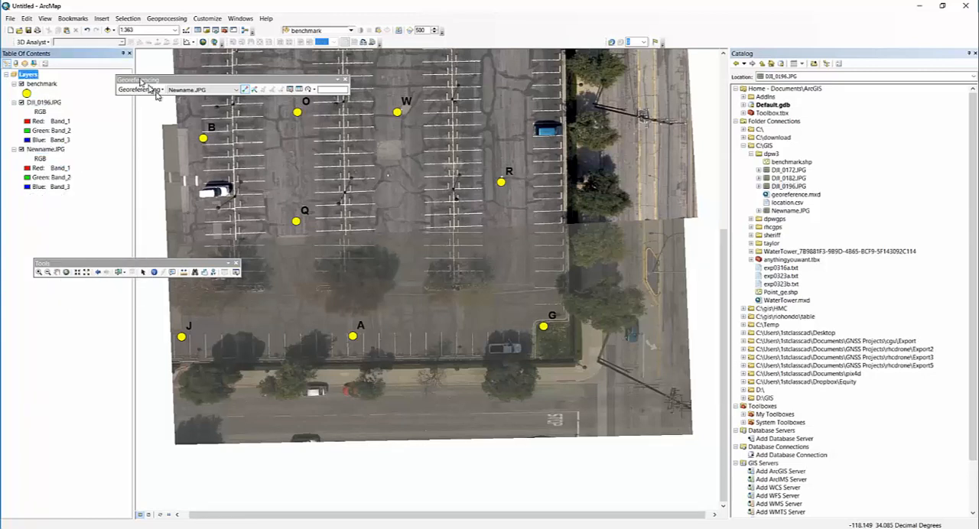
- Examine how DJI_0196.JPG lines up with benchmark point R and with Newname.JPG along their overlap
{"action": "left_click", "coordinate": [38, 272]}
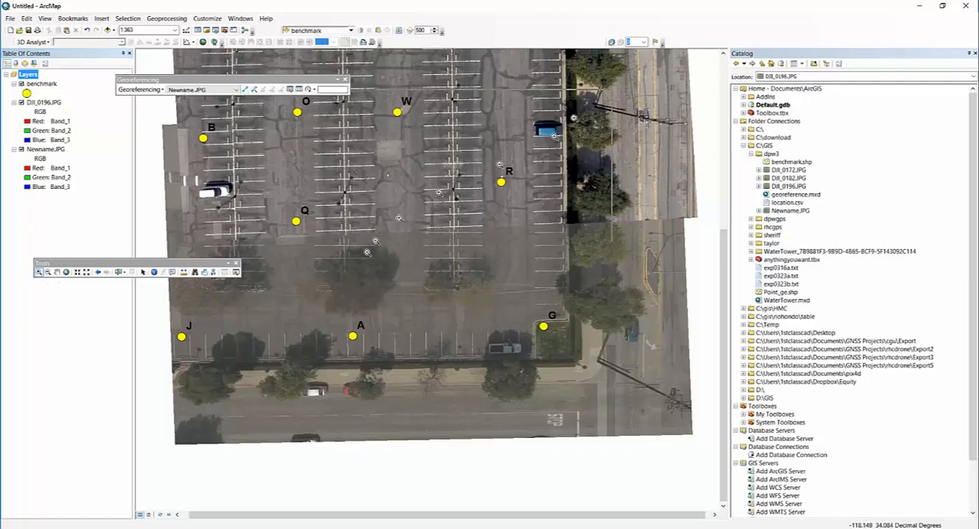
{"action": "left_click", "coordinate": [475, 181]}
{"action": "left_click", "coordinate": [233, 90]}
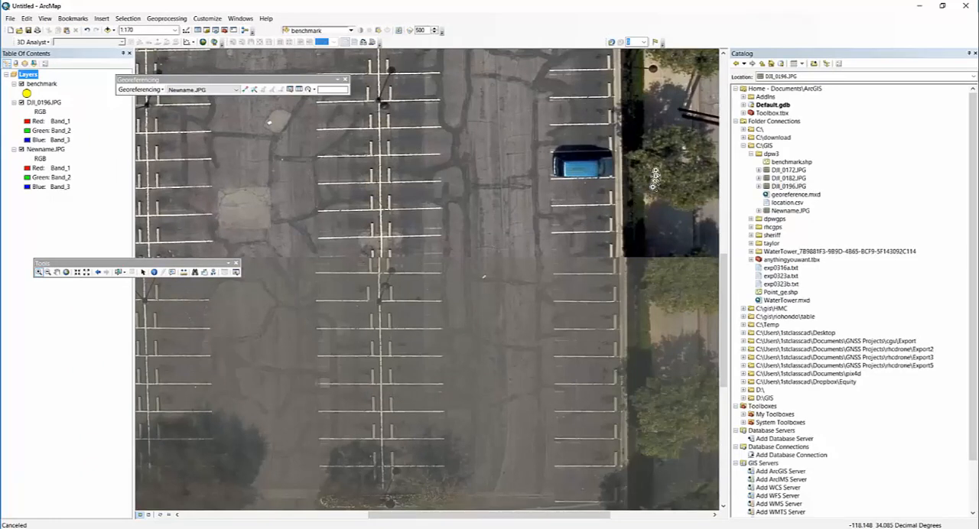
{"action": "scroll", "coordinate": [578, 171], "scroll_direction": "up", "scroll_amount": 2}
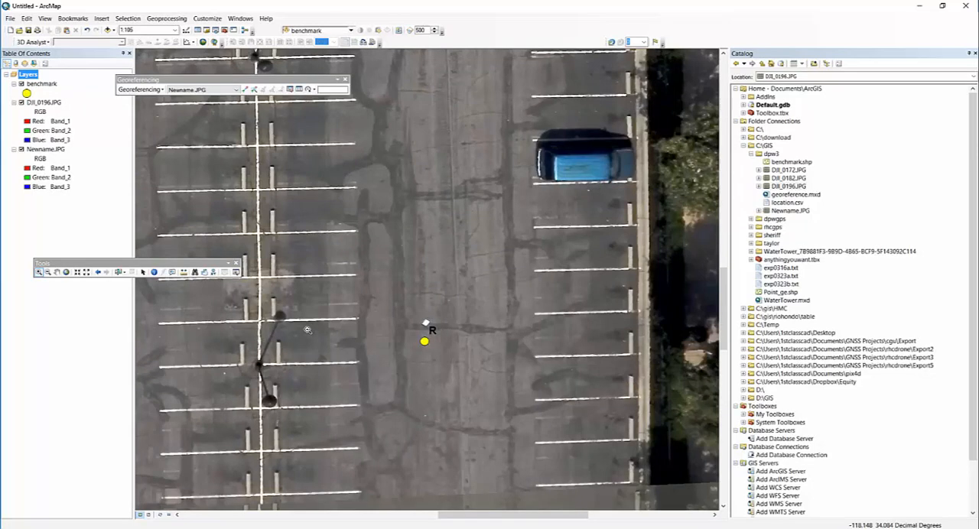
{"action": "left_click", "coordinate": [727, 385]}
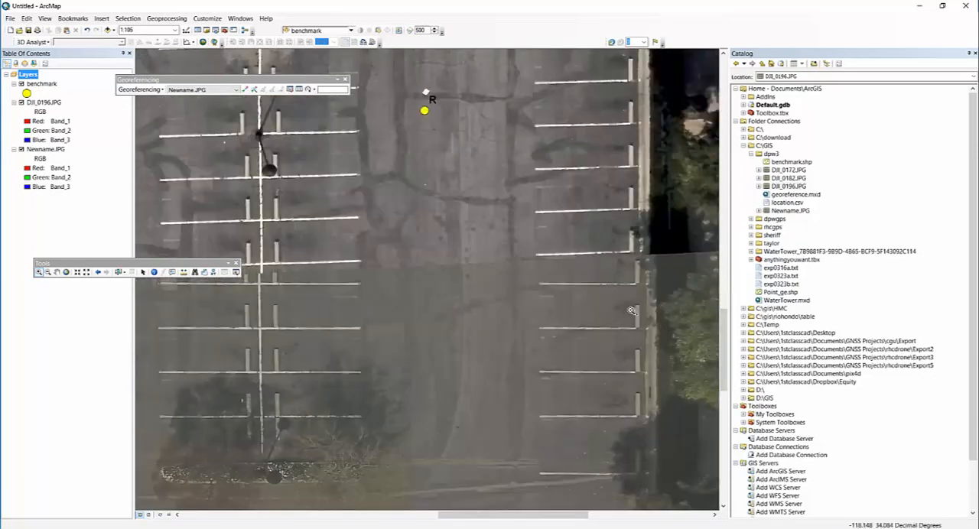